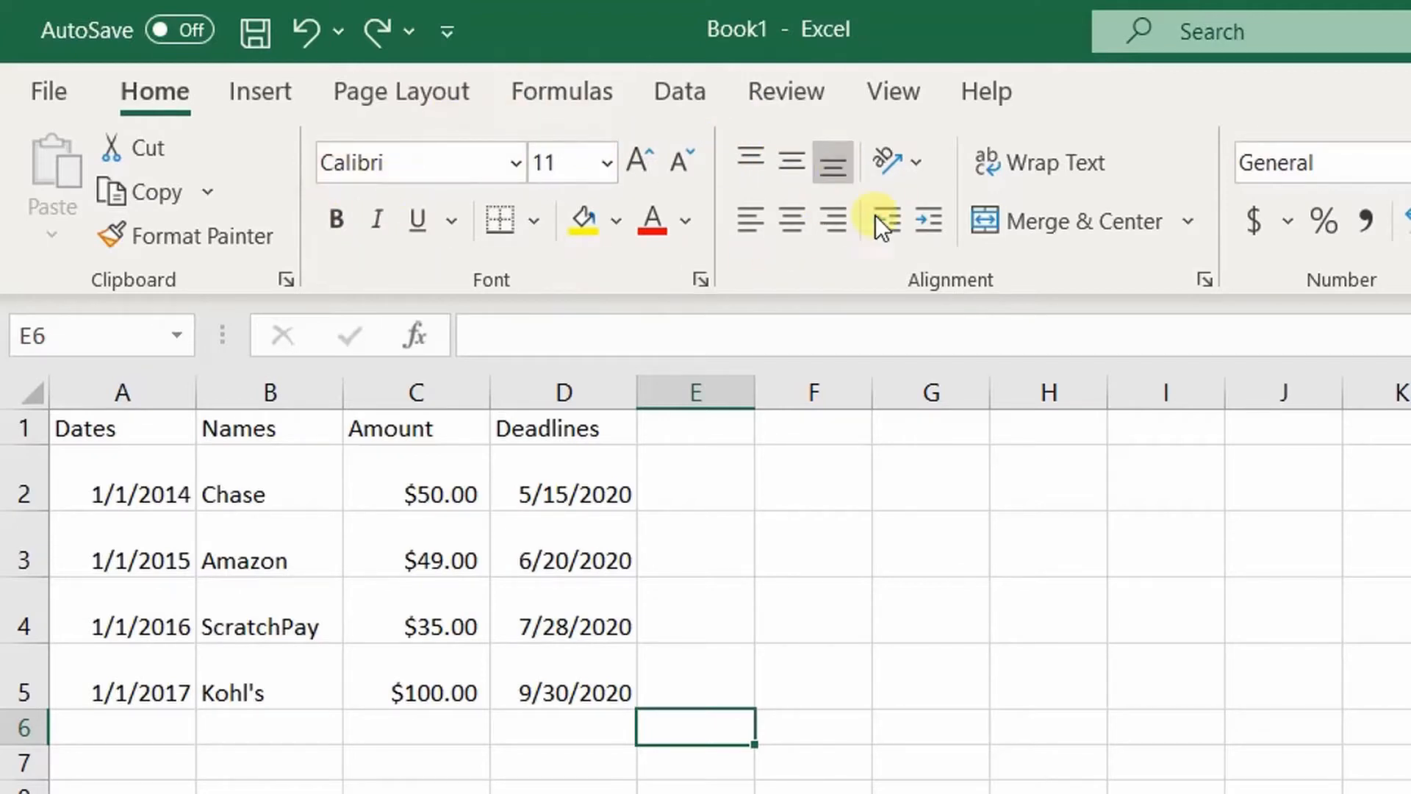
- Open the Format Cells dialog for the Kohl's deadline in cell D5, view its alignment settings, and close it
{"action": "left_click", "coordinate": [588, 674]}
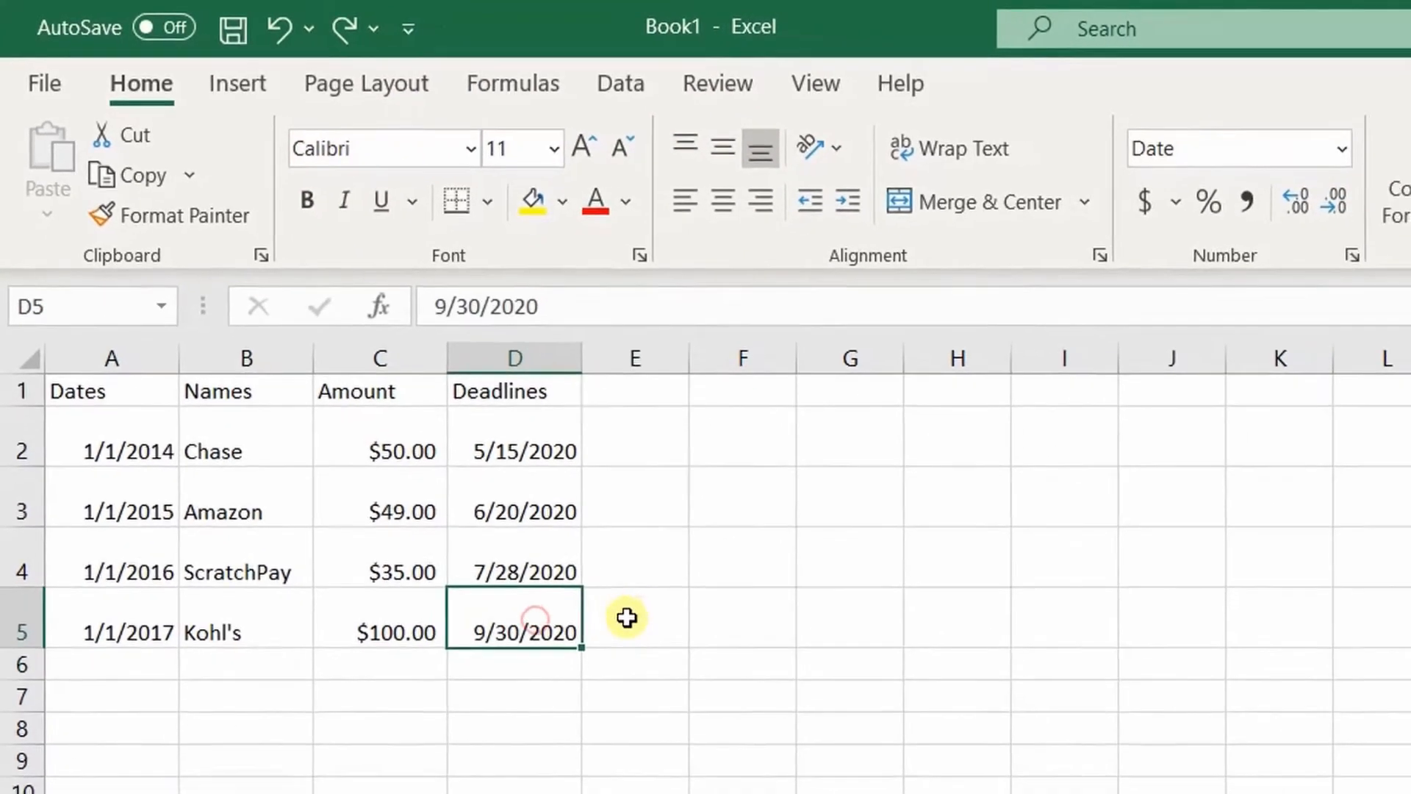
{"action": "left_click", "coordinate": [626, 617]}
{"action": "left_click", "coordinate": [552, 617]}
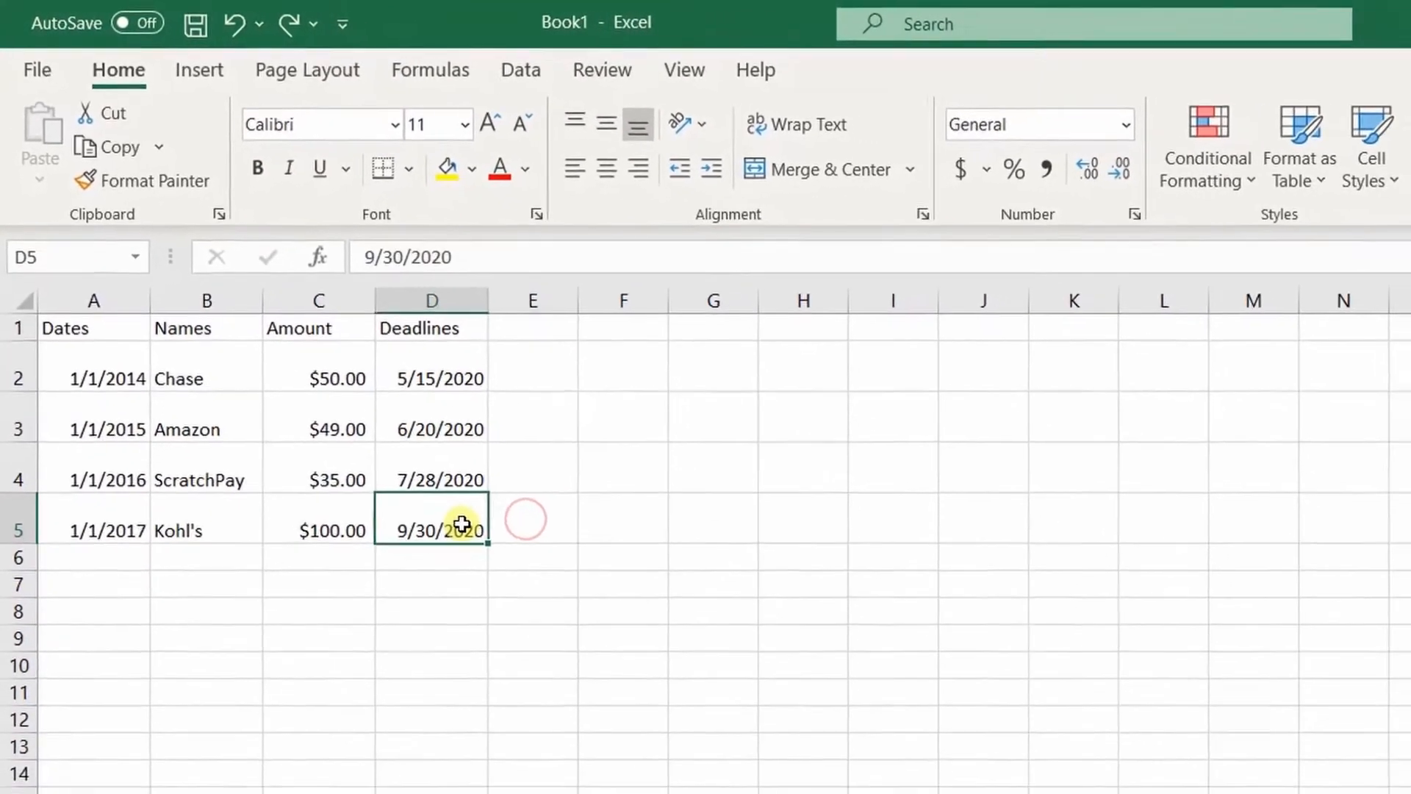
{"action": "right_click", "coordinate": [577, 625]}
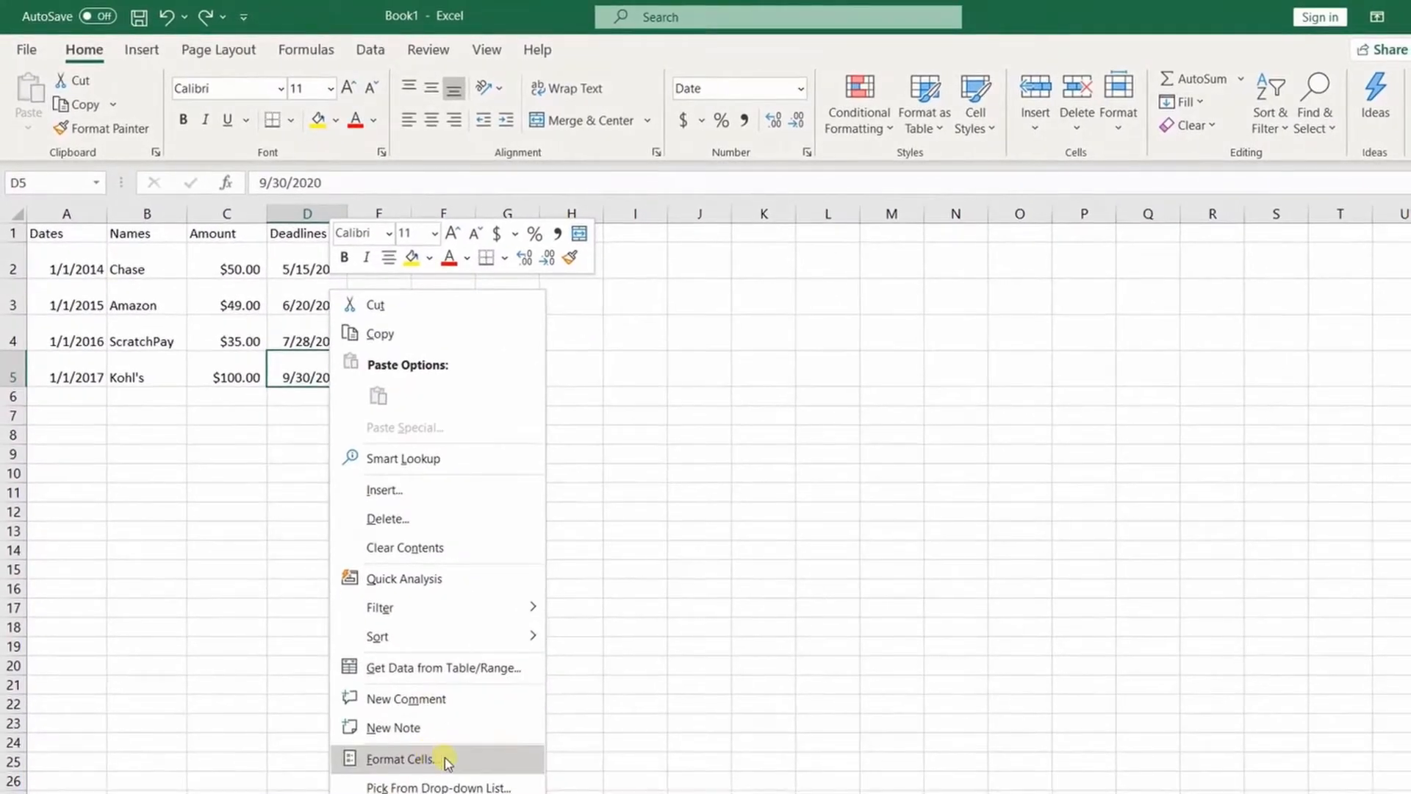
{"action": "left_click", "coordinate": [444, 759]}
{"action": "left_click_drag", "start_coordinate": [541, 373], "coordinate": [547, 198]}
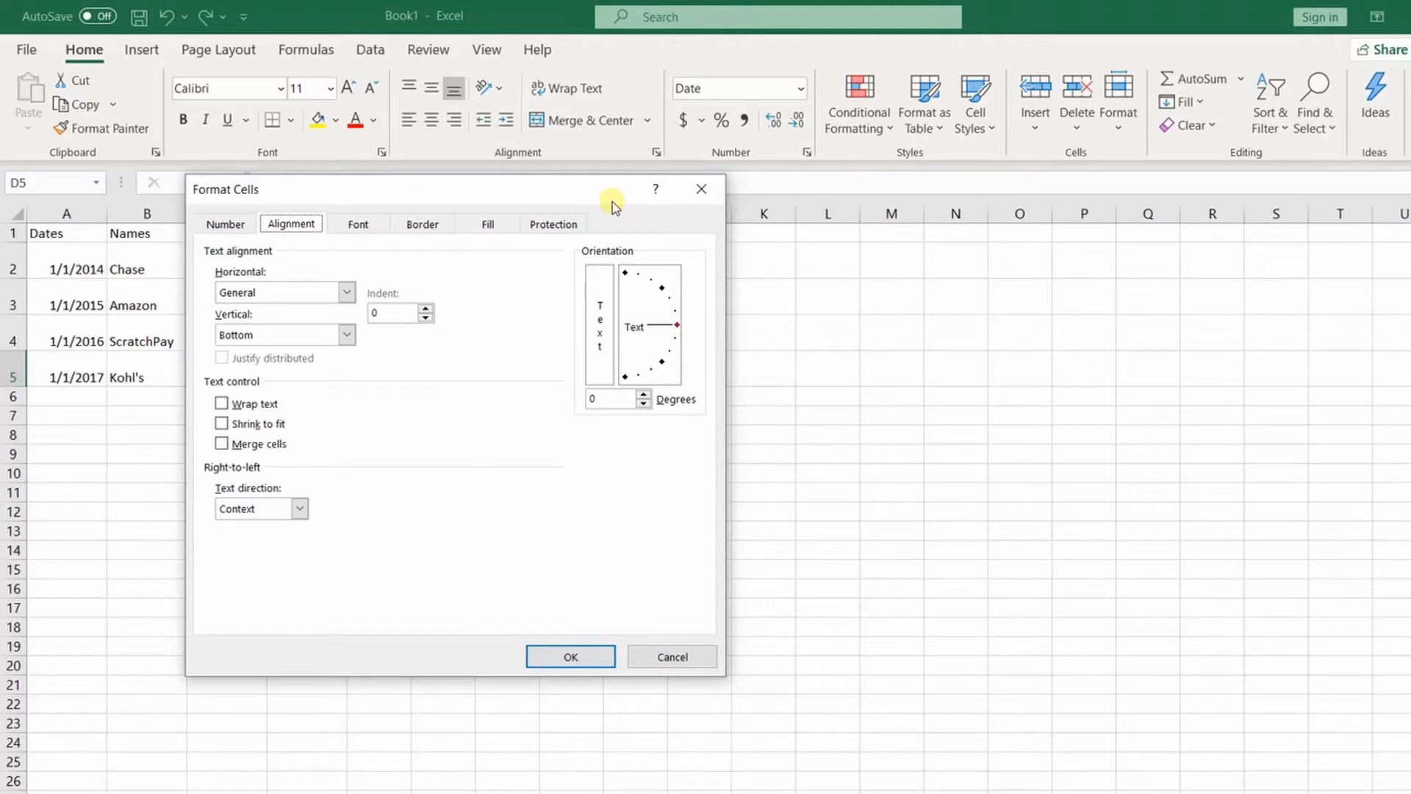
{"action": "left_click", "coordinate": [702, 189]}
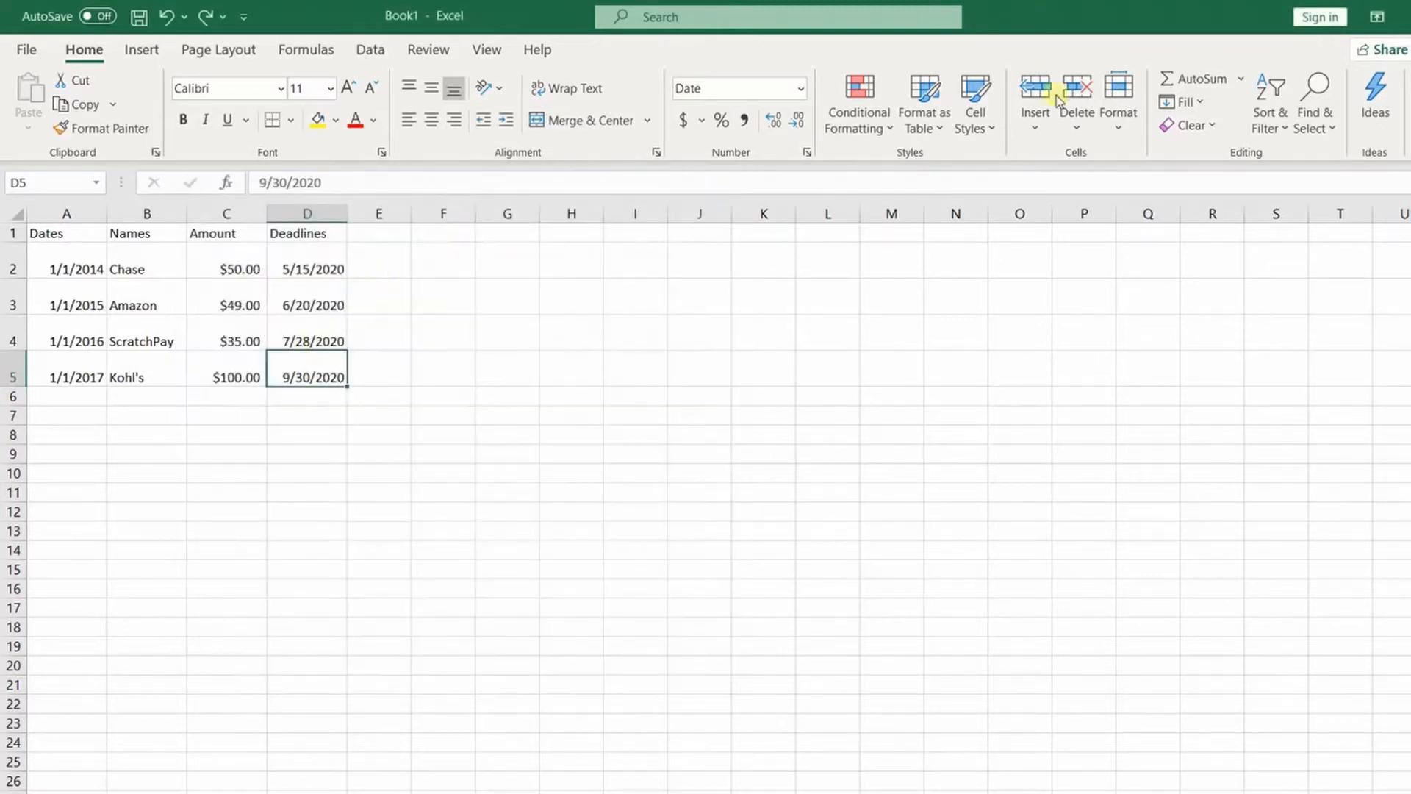
- Bring up the Format Cells dialog for D5 again through the ribbon's cell formatting commands and dismiss it
{"action": "left_click", "coordinate": [1121, 130]}
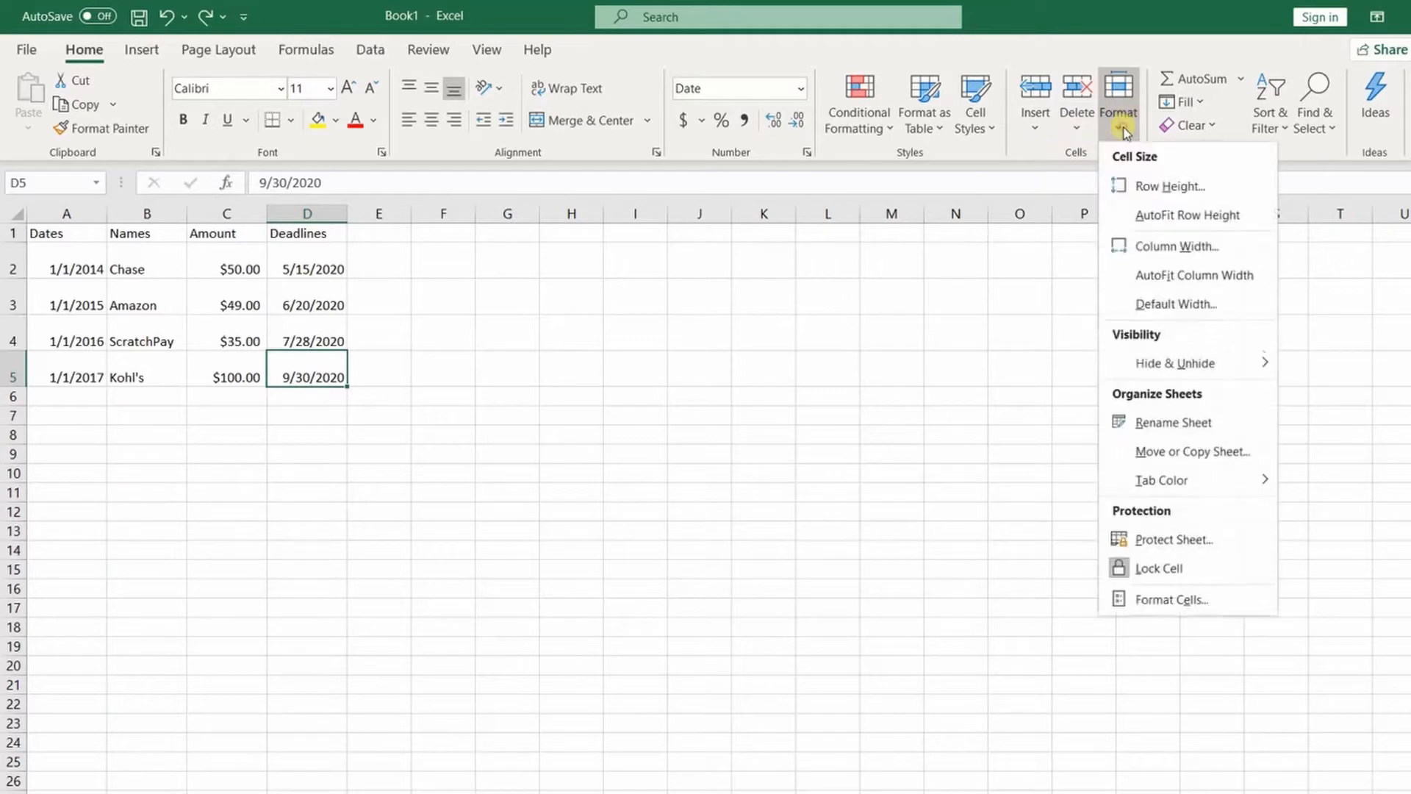
{"action": "left_click", "coordinate": [1205, 607]}
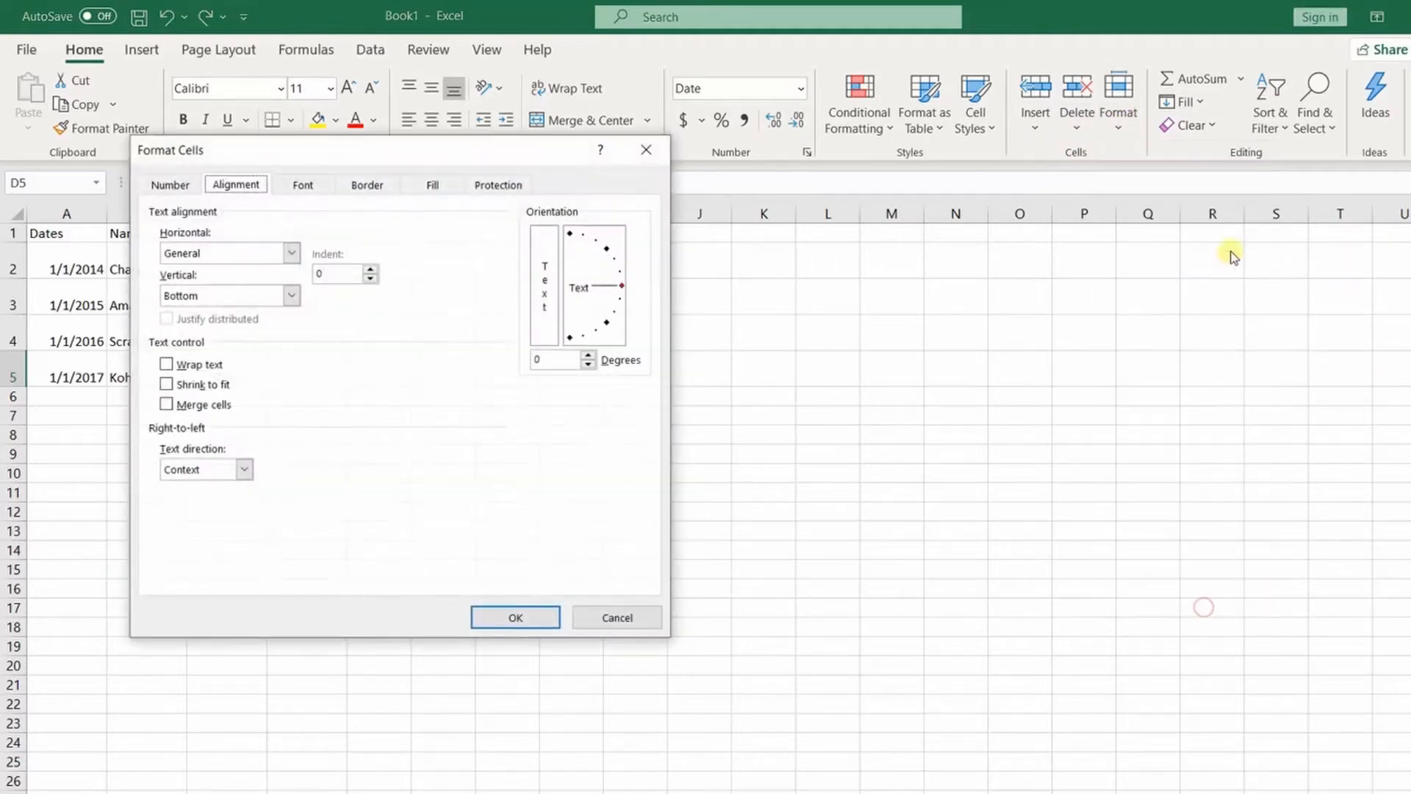
{"action": "left_click_drag", "start_coordinate": [477, 157], "coordinate": [689, 156]}
{"action": "left_click", "coordinate": [834, 607]}
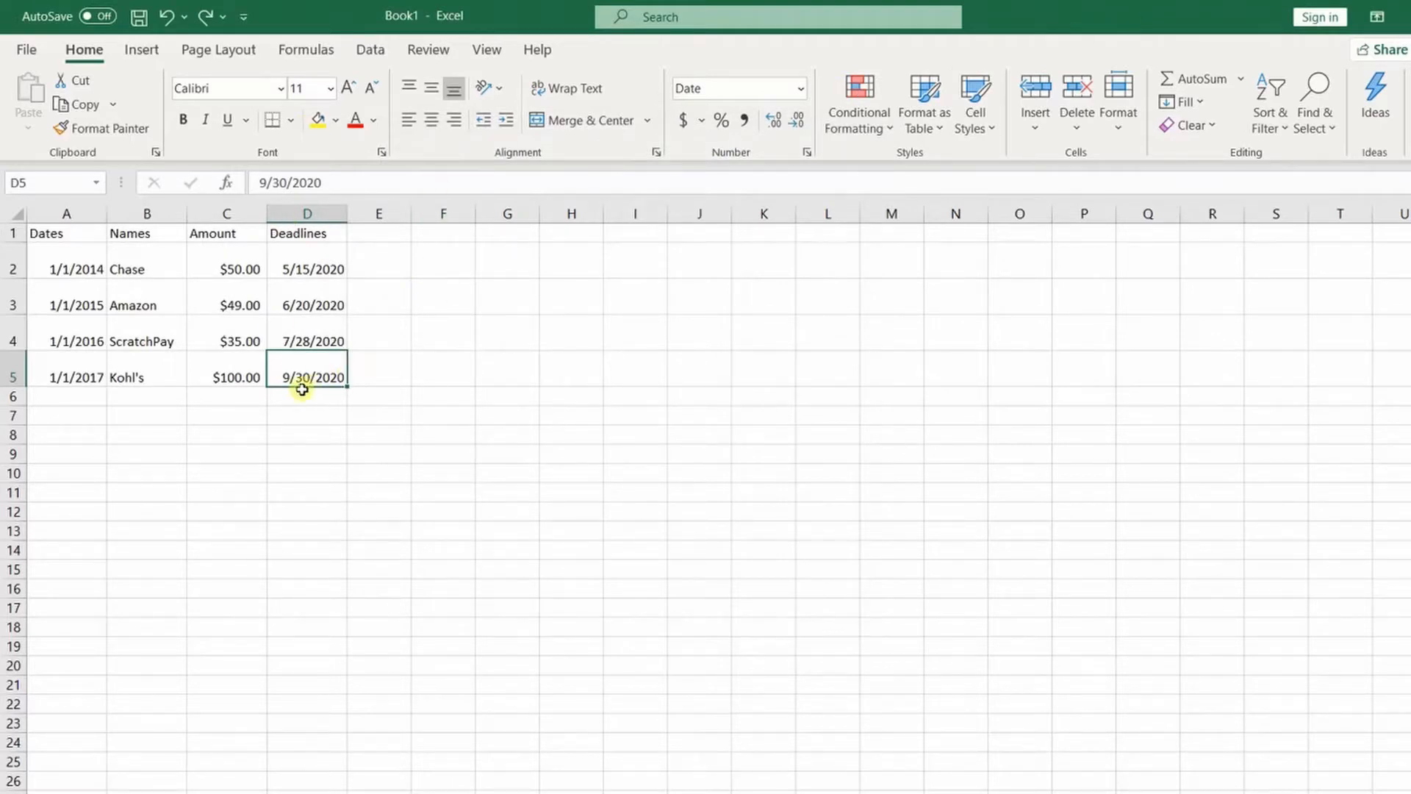
- Enter 400 in cell G4
{"action": "left_click", "coordinate": [507, 333]}
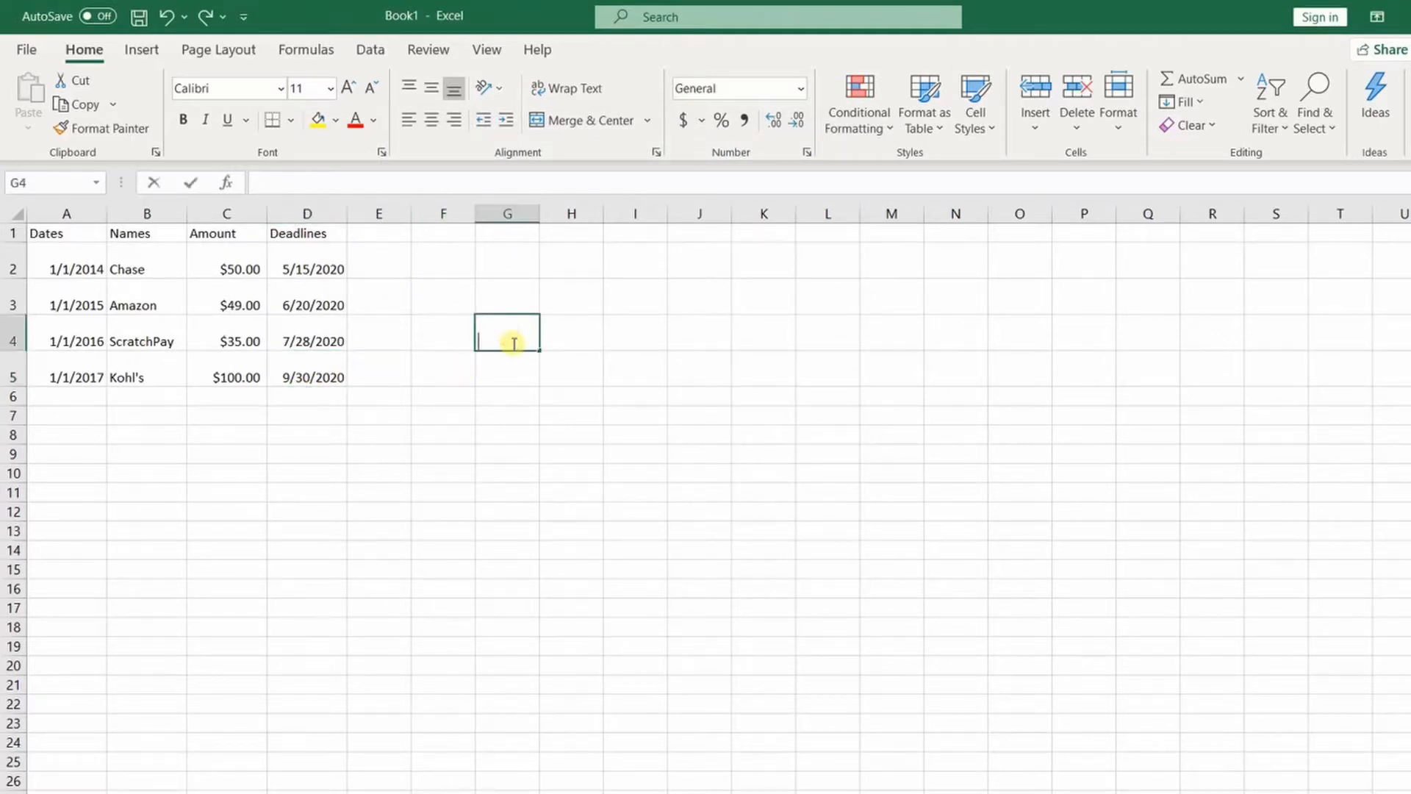
{"action": "type", "text": "400"}
{"action": "key", "text": "Return"}
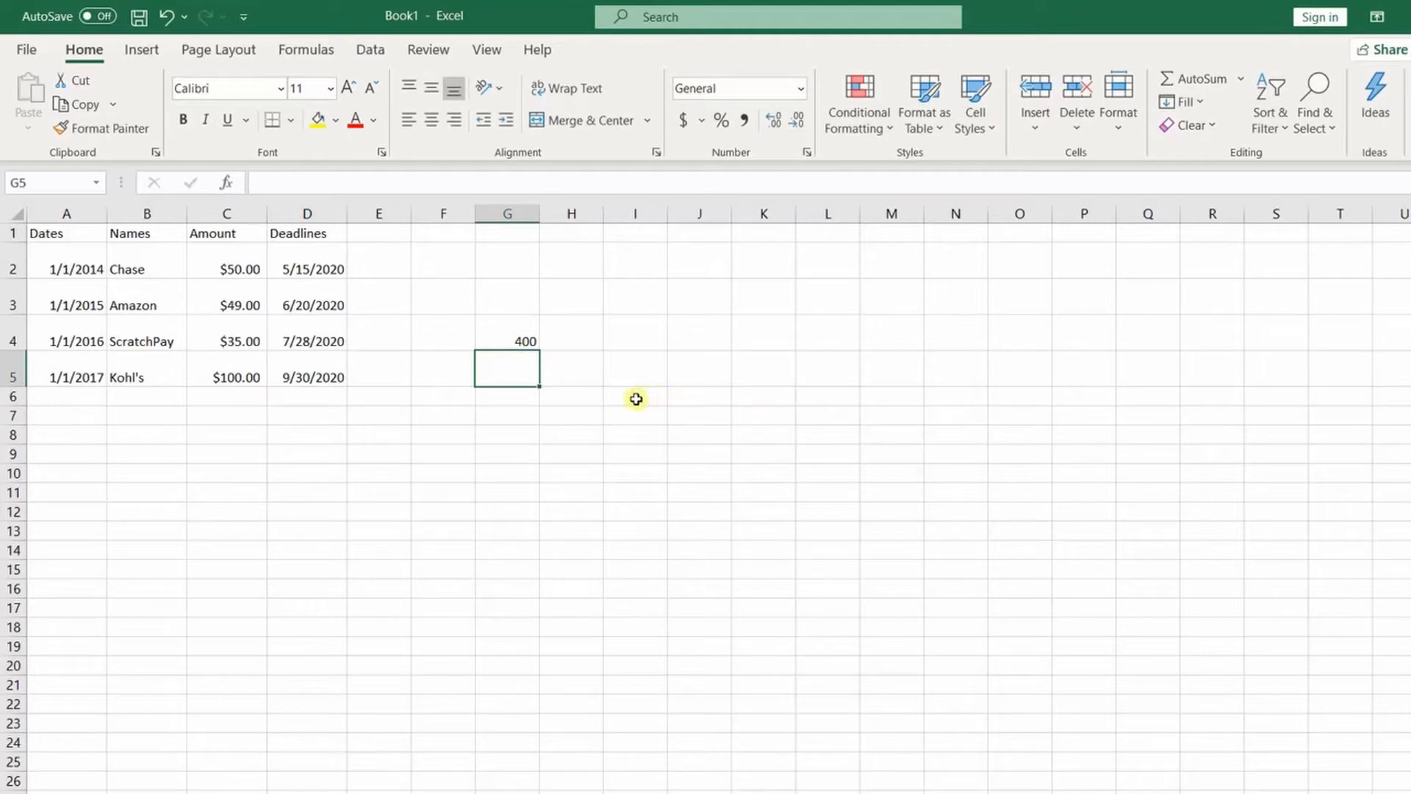
- Format cell G4 as Number with 2 decimal places and negative numbers in red parentheses
{"action": "left_click", "coordinate": [636, 399]}
{"action": "left_click", "coordinate": [520, 323]}
{"action": "right_click", "coordinate": [525, 328]}
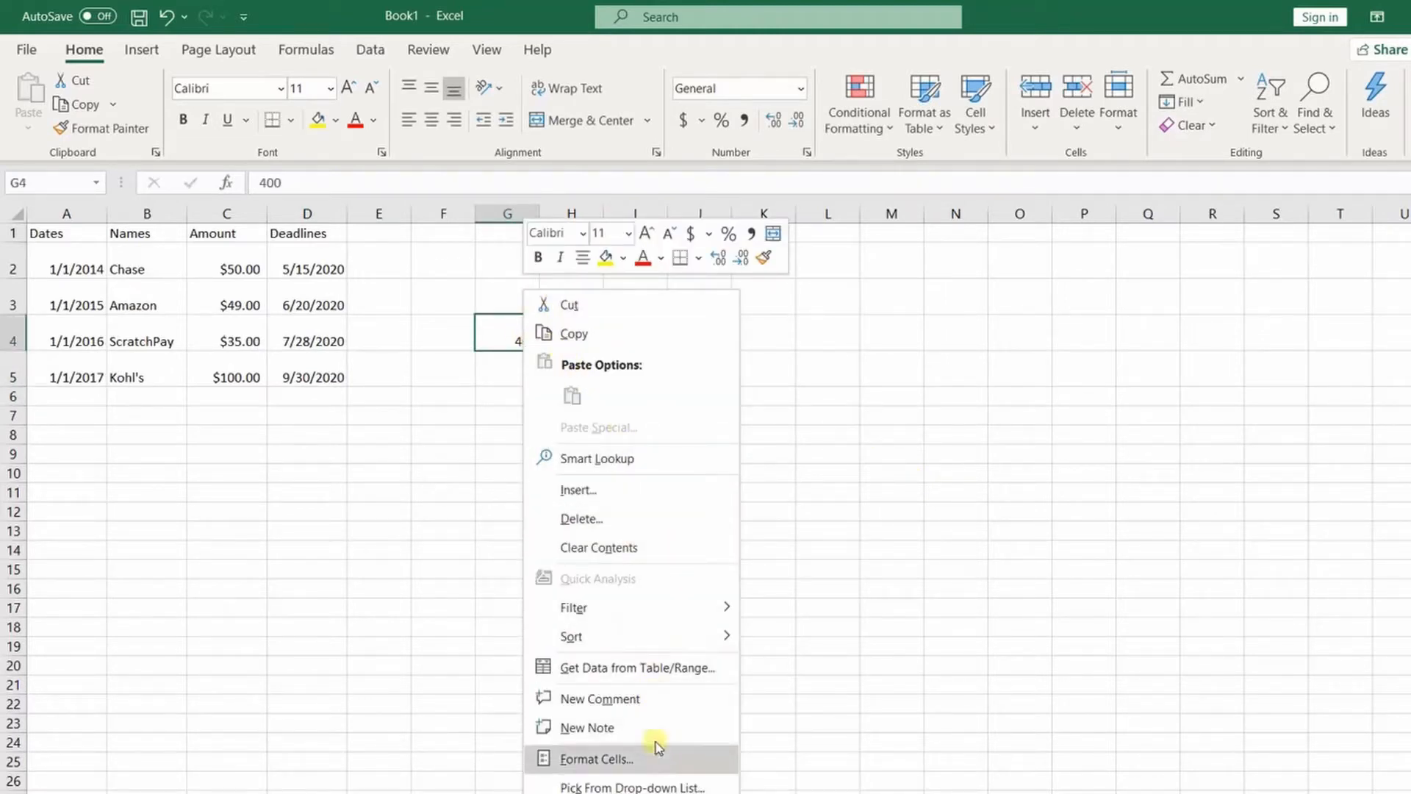
{"action": "left_click", "coordinate": [650, 764]}
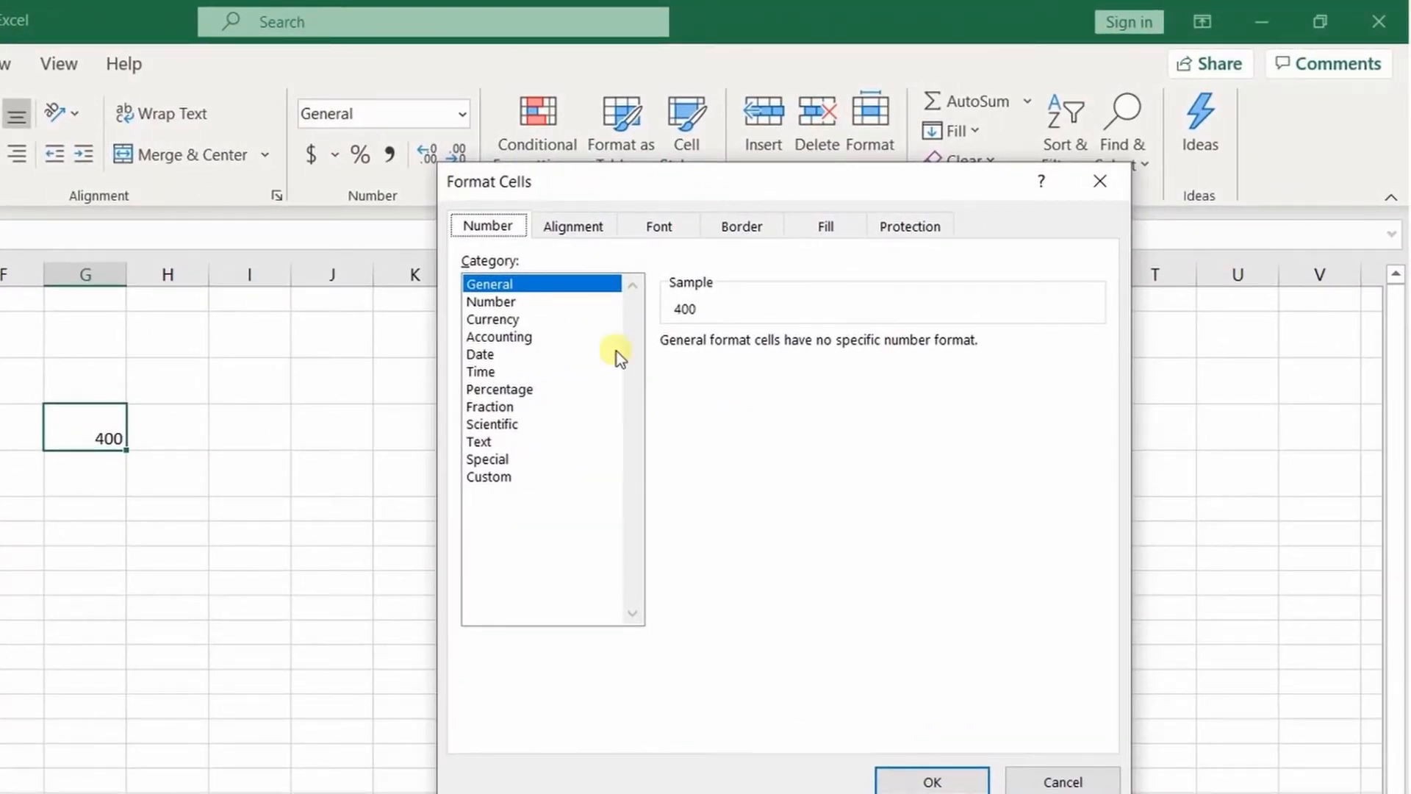
{"action": "left_click", "coordinate": [502, 294]}
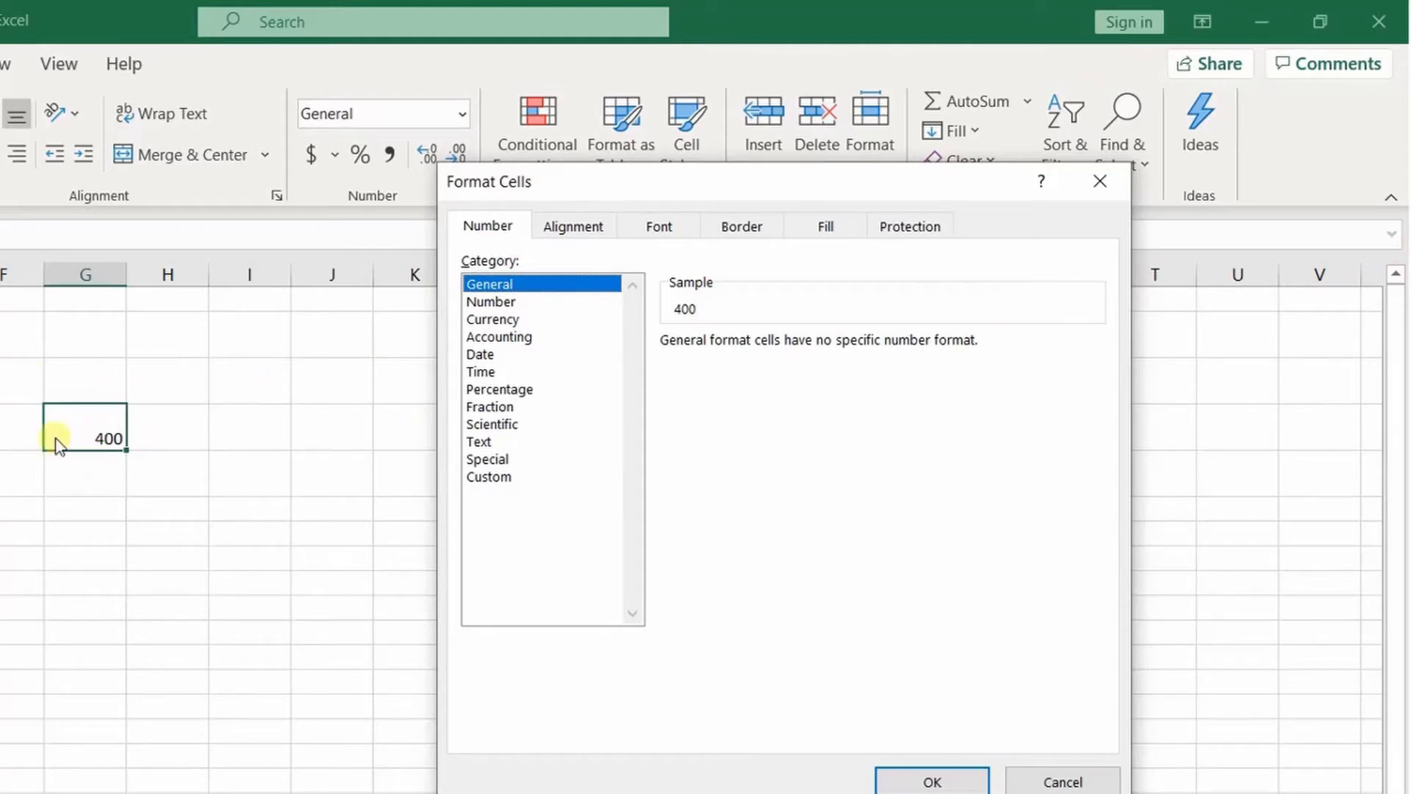
{"action": "left_click", "coordinate": [526, 304]}
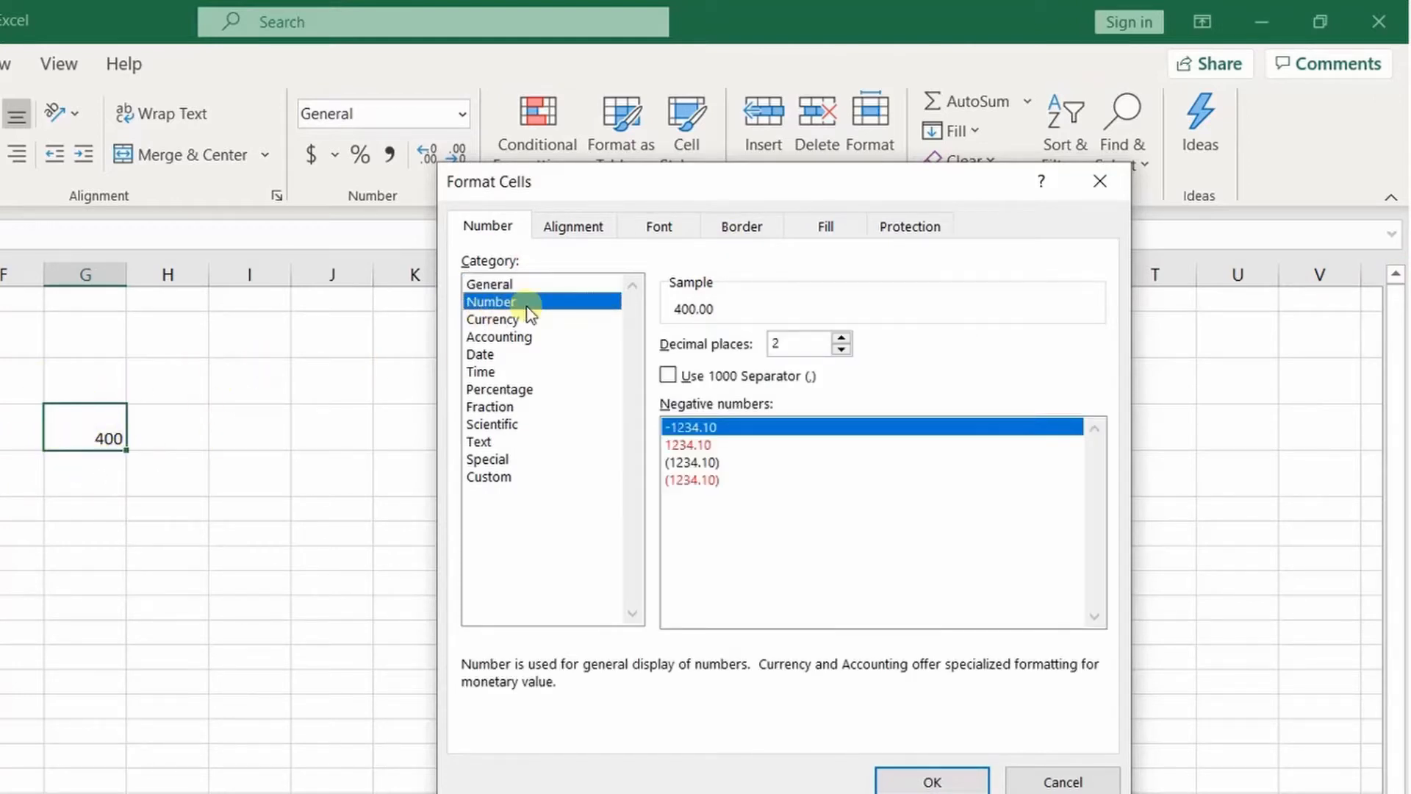
{"action": "left_click", "coordinate": [841, 339]}
{"action": "left_click", "coordinate": [841, 350]}
{"action": "left_click", "coordinate": [707, 446]}
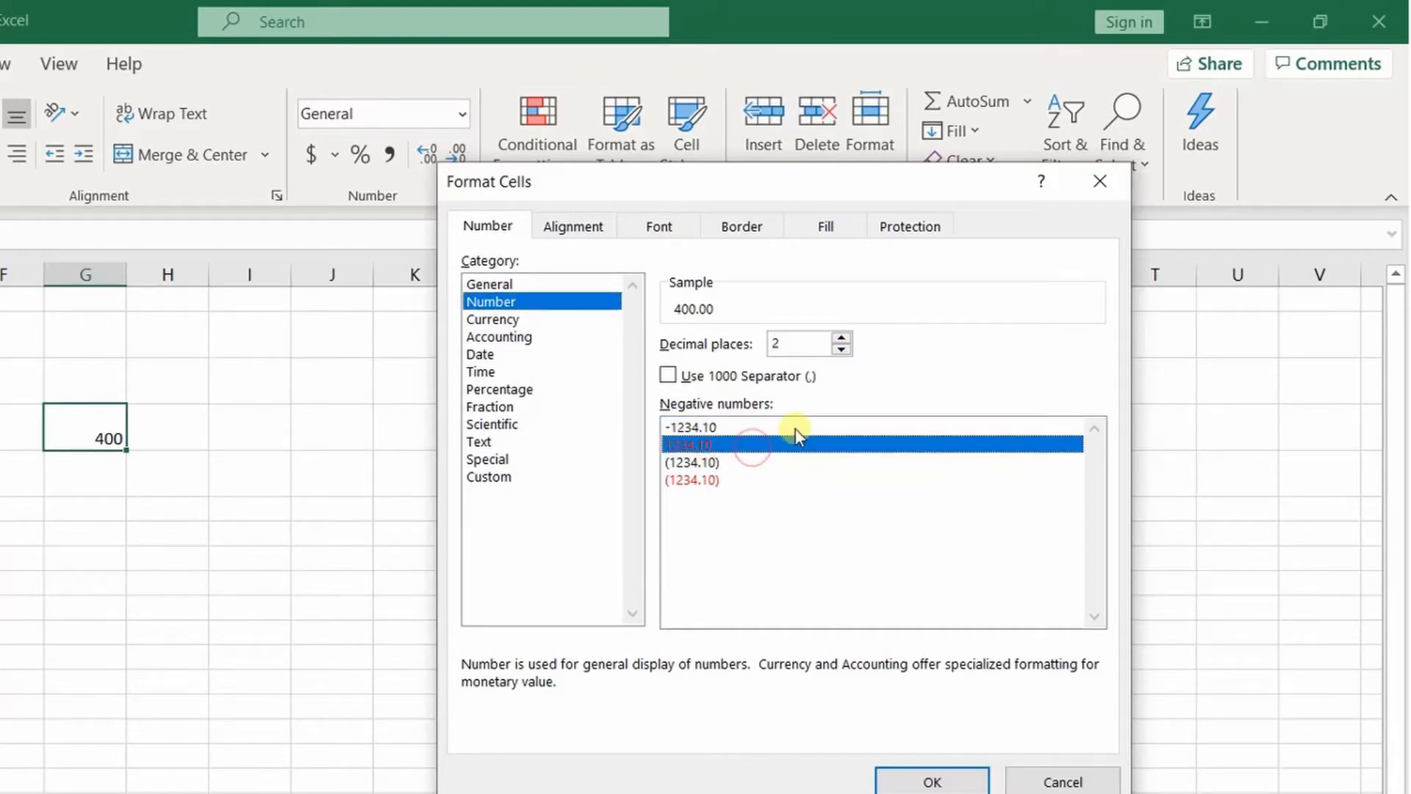
{"action": "left_click", "coordinate": [819, 479]}
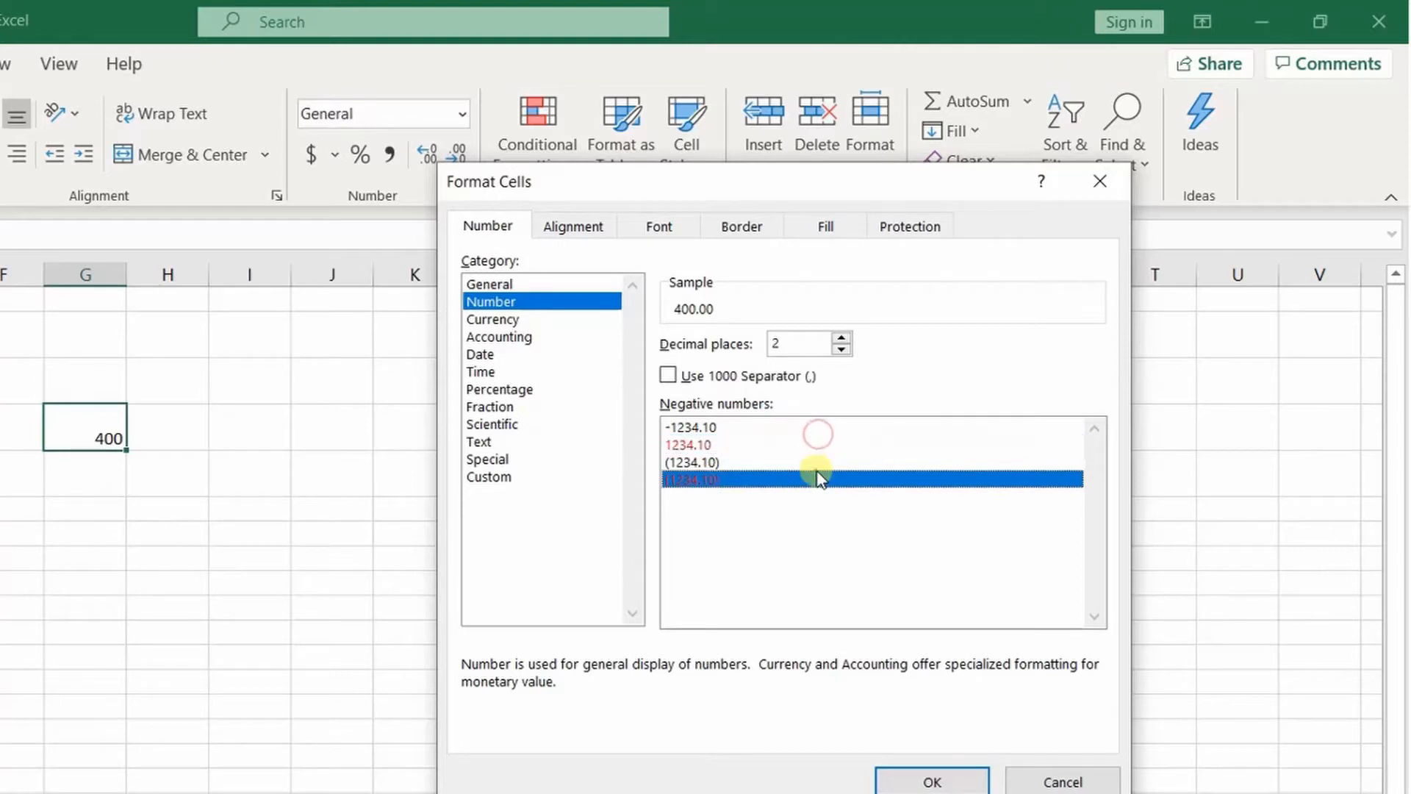
{"action": "left_click", "coordinate": [924, 776]}
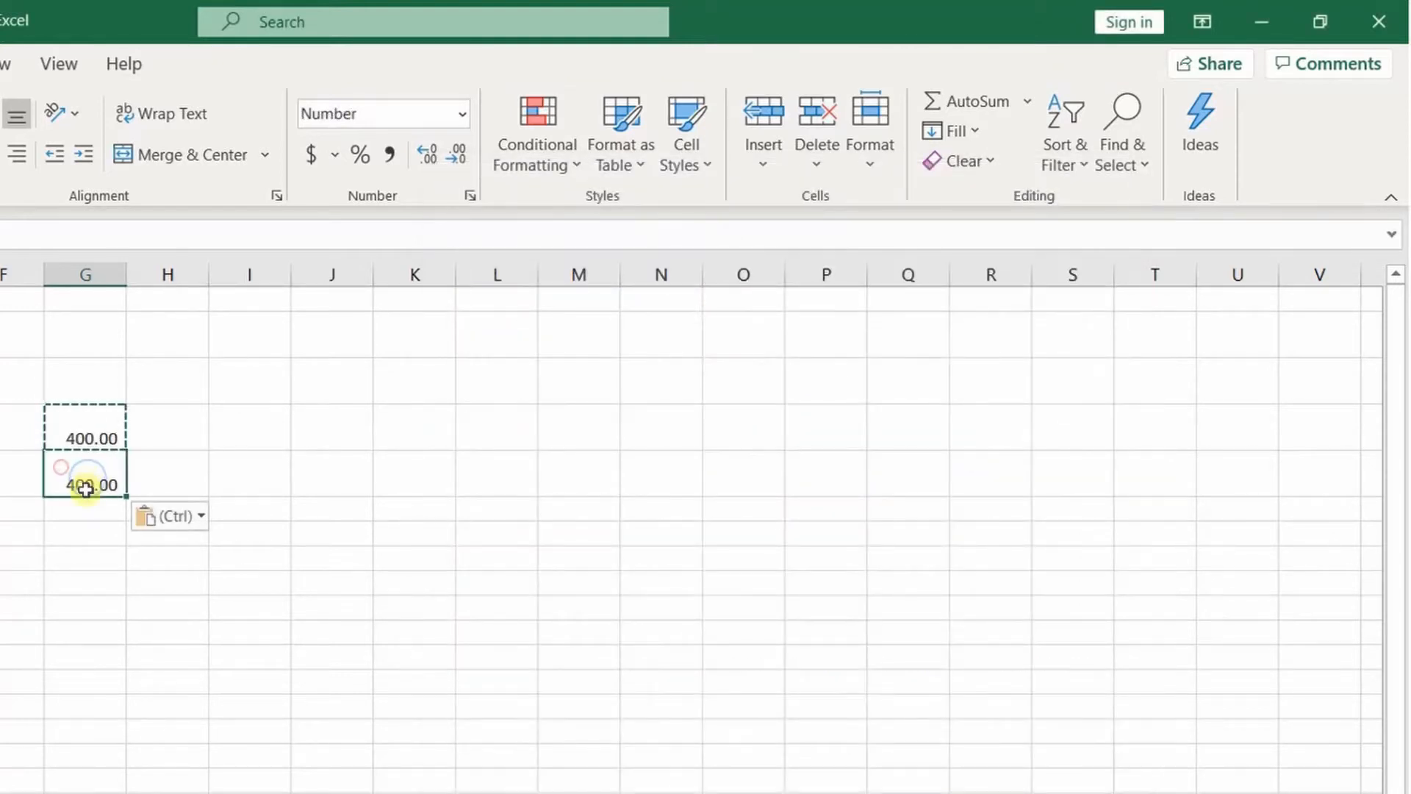
- Replace the copied value in cell G5 with -500
{"action": "key", "text": "F2"}
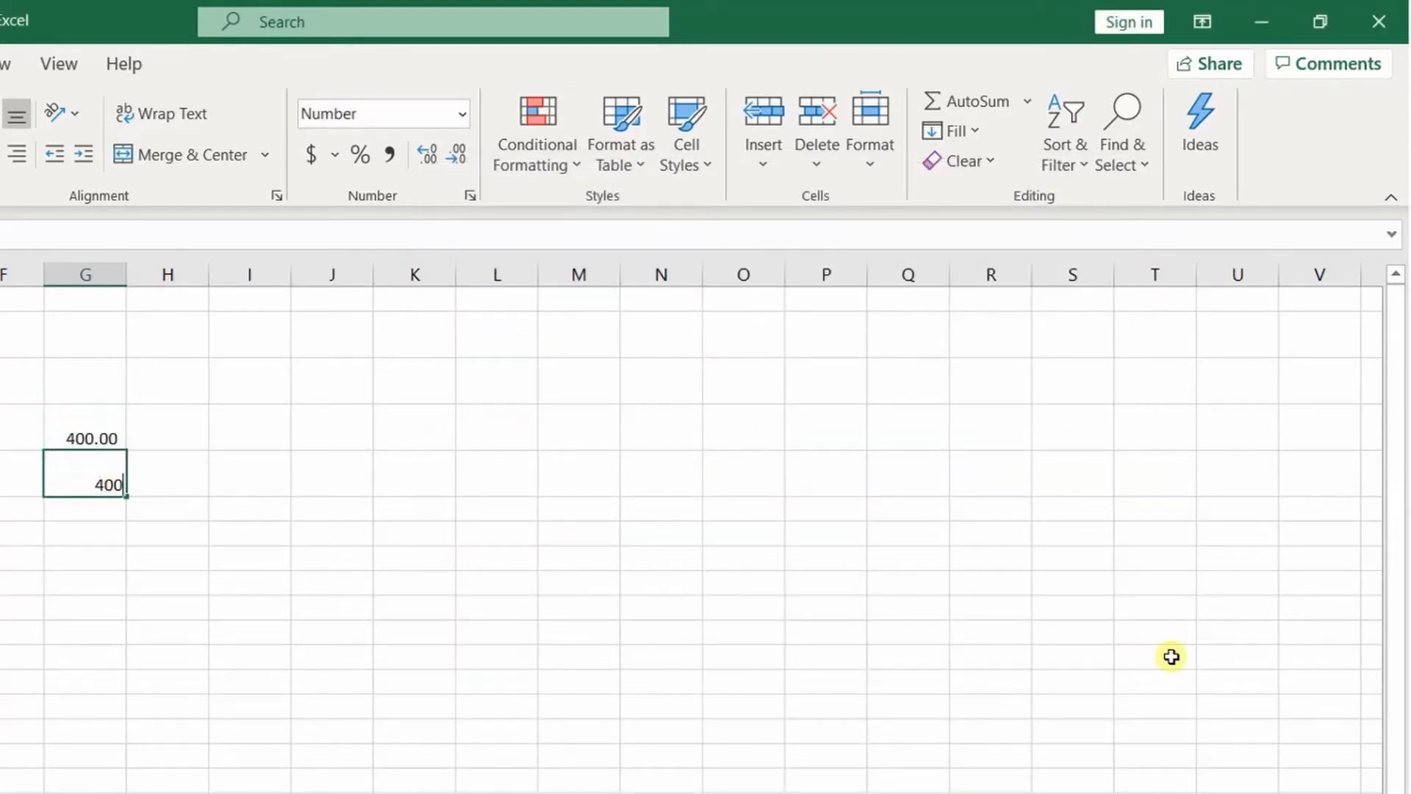
{"action": "key", "text": "BackSpace"}
{"action": "key", "text": "BackSpace"}
{"action": "key", "text": "BackSpace"}
{"action": "type", "text": "-500"}
{"action": "key", "text": "Return"}
- Compare the Number format's negative styles for cell G5 and apply the red parenthesized (1234.10) style
{"action": "right_click", "coordinate": [92, 478]}
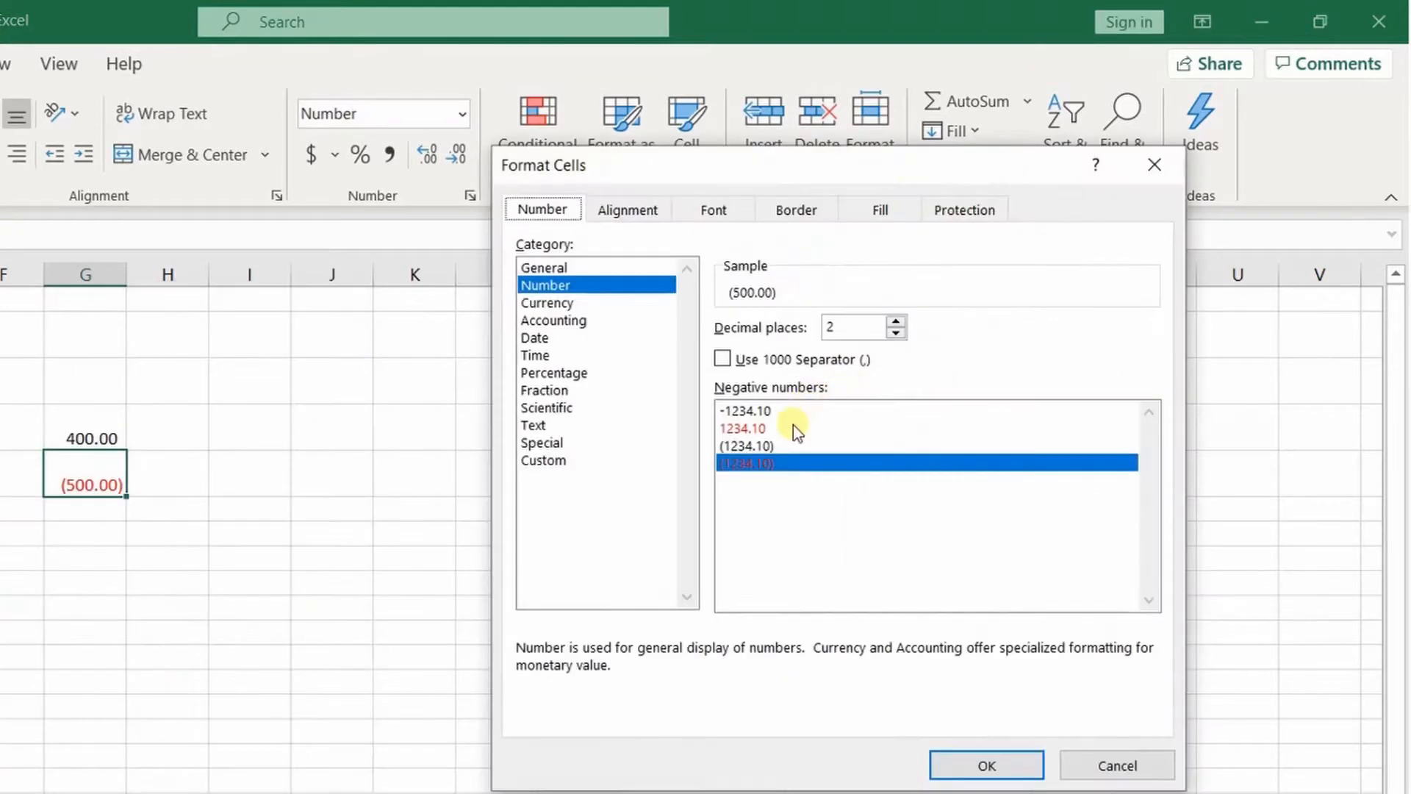
{"action": "left_click", "coordinate": [793, 428]}
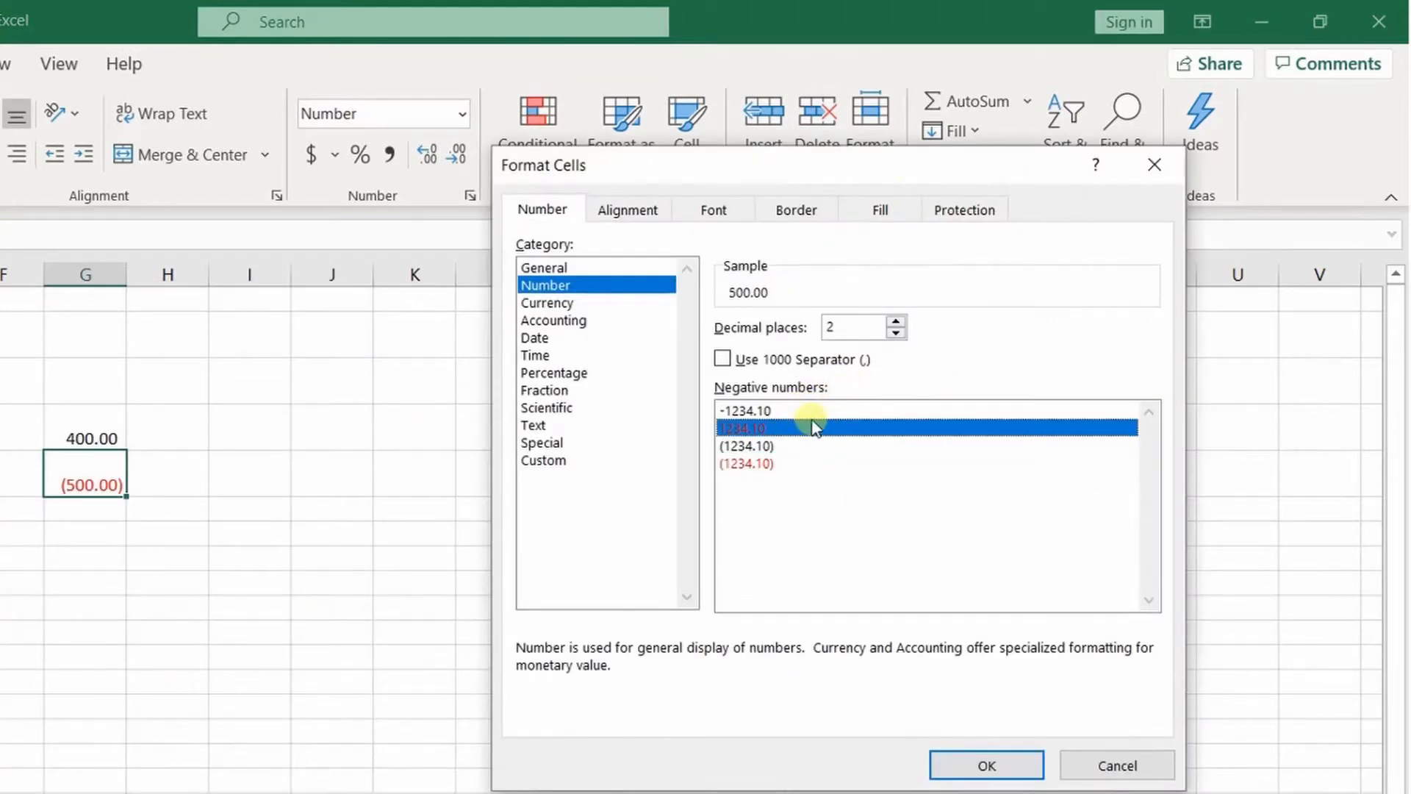
{"action": "left_click", "coordinate": [784, 445]}
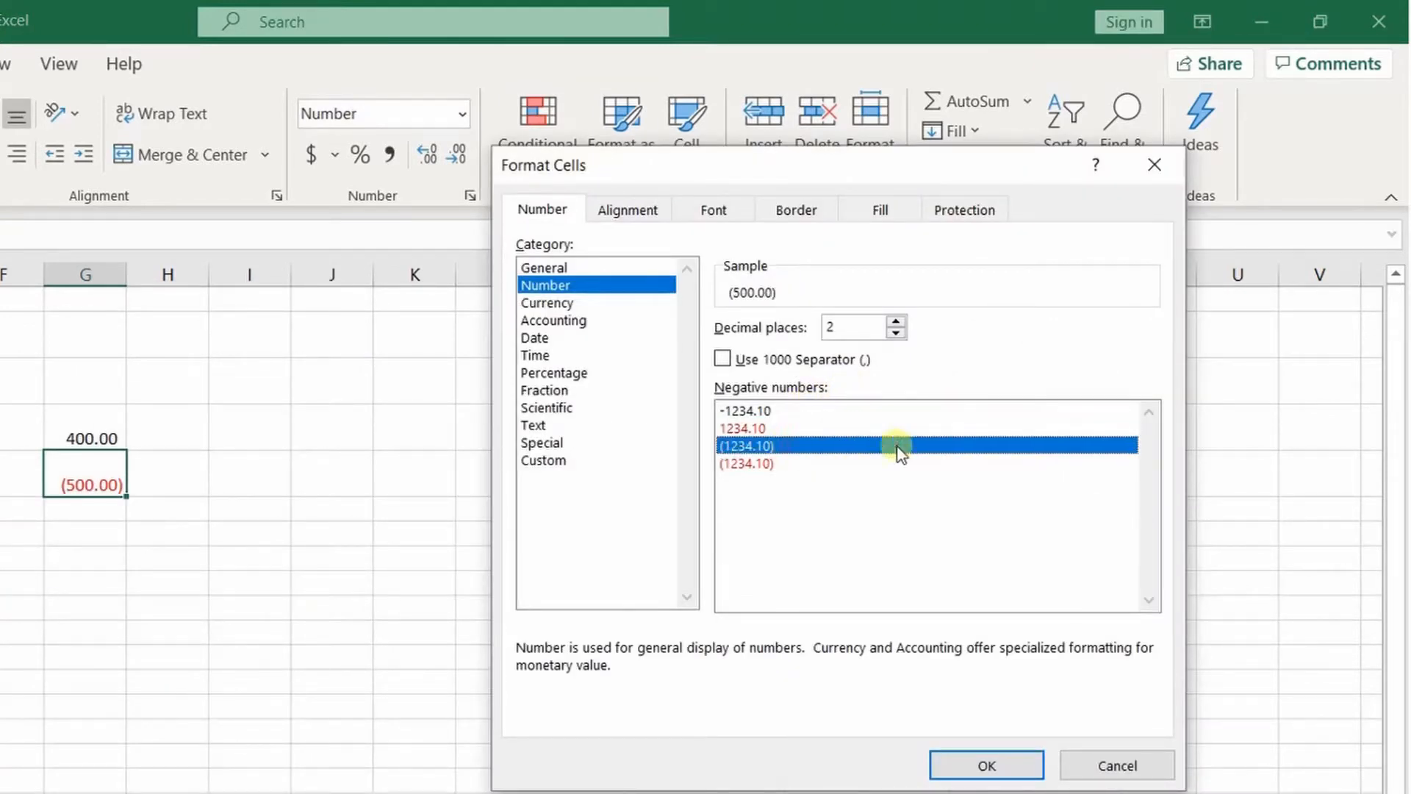
{"action": "left_click", "coordinate": [788, 465]}
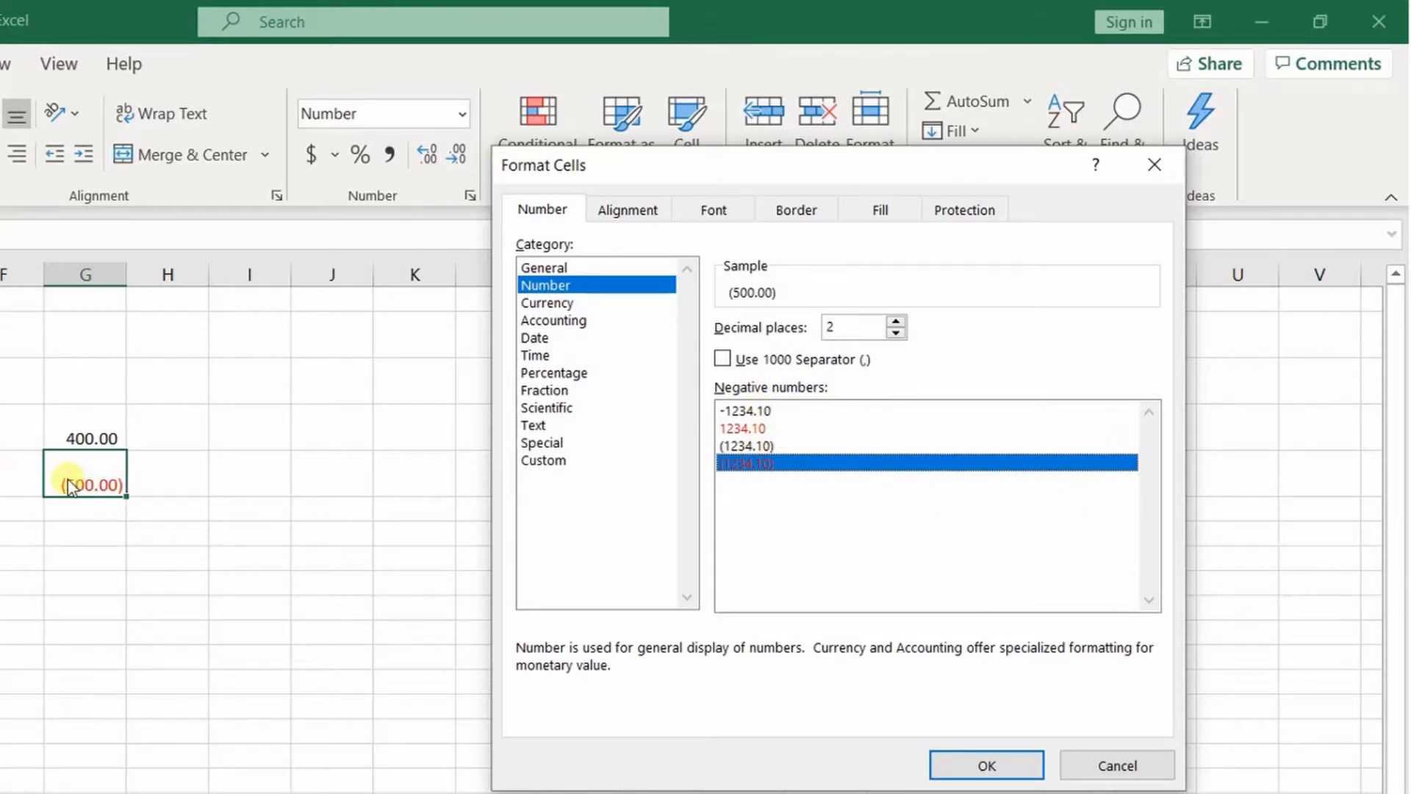
{"action": "left_click", "coordinate": [981, 768]}
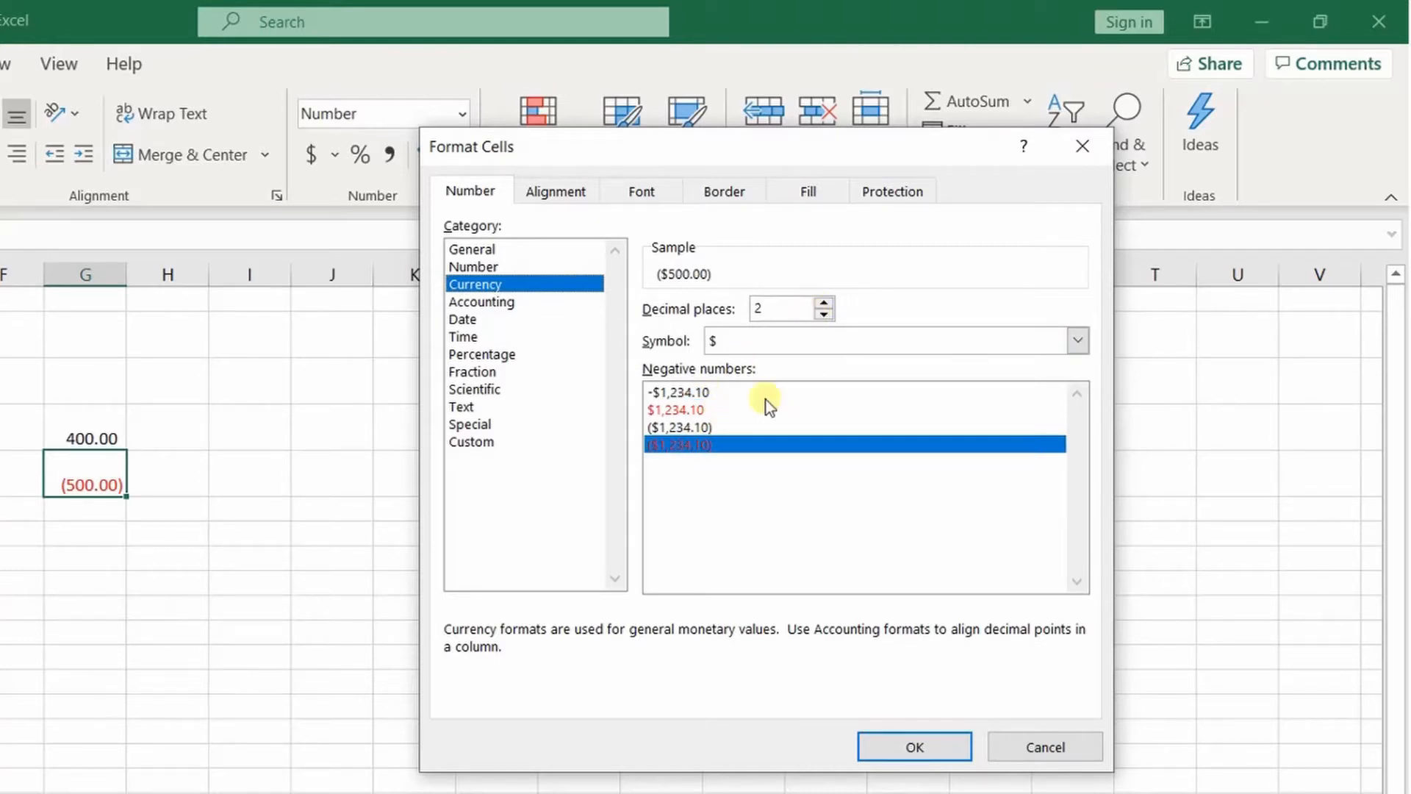
- Preview the Accounting and Date format categories for cell G5, browse the date types, and cancel the dialog
{"action": "left_click", "coordinate": [506, 301]}
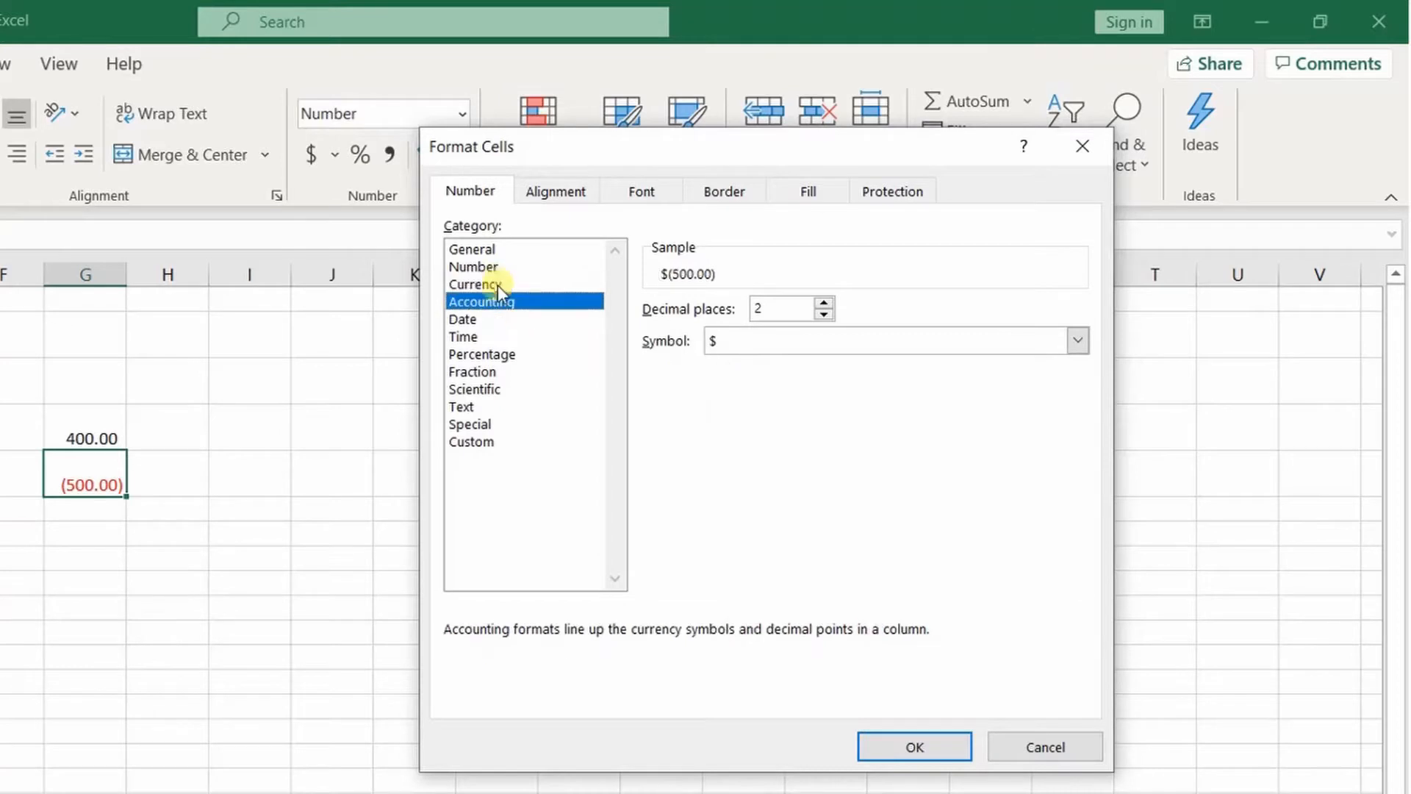
{"action": "left_click", "coordinate": [494, 321]}
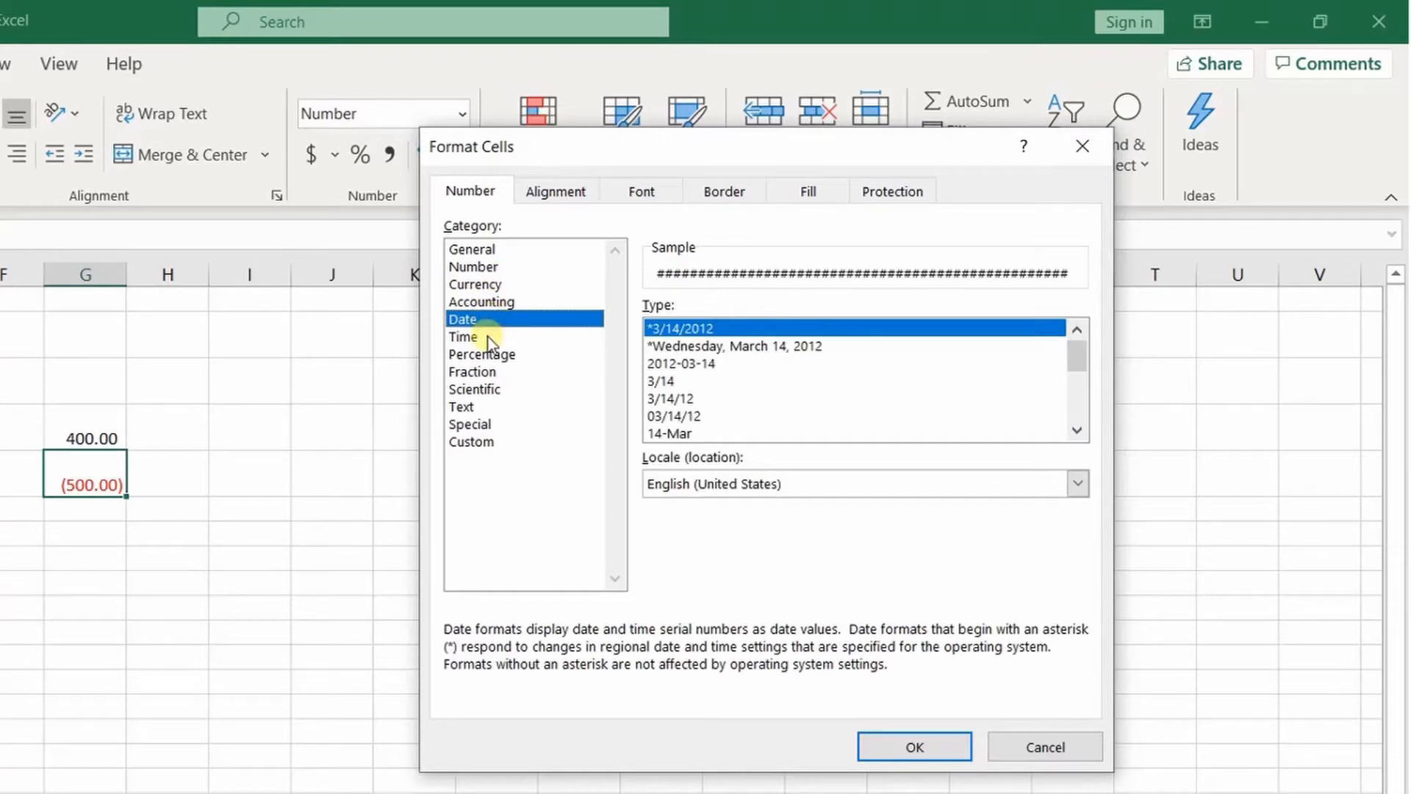
{"action": "left_click_drag", "start_coordinate": [1086, 365], "coordinate": [1086, 317]}
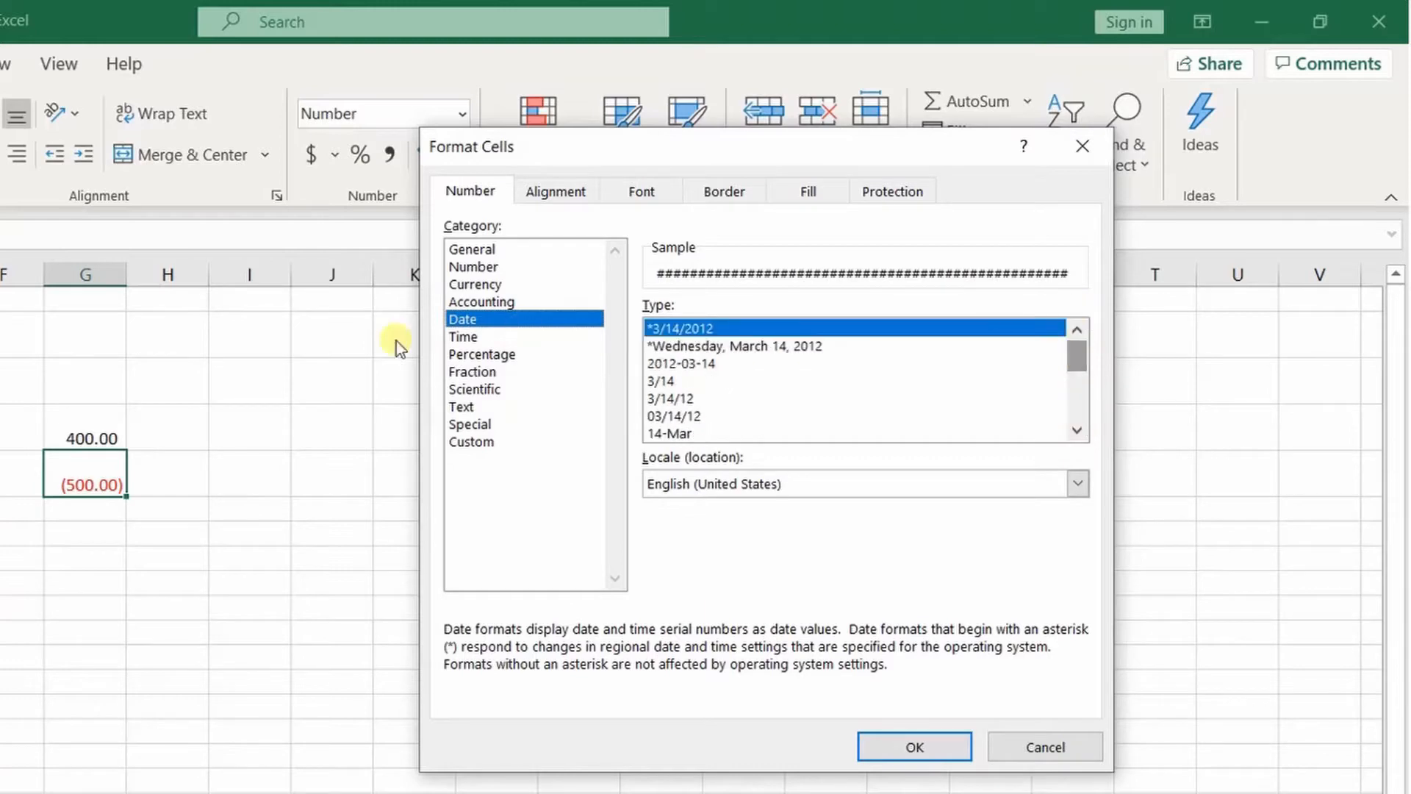
{"action": "key", "text": "Escape"}
- Enter the date 9-1 in cell G6, below the negative amount
{"action": "left_click", "coordinate": [85, 509]}
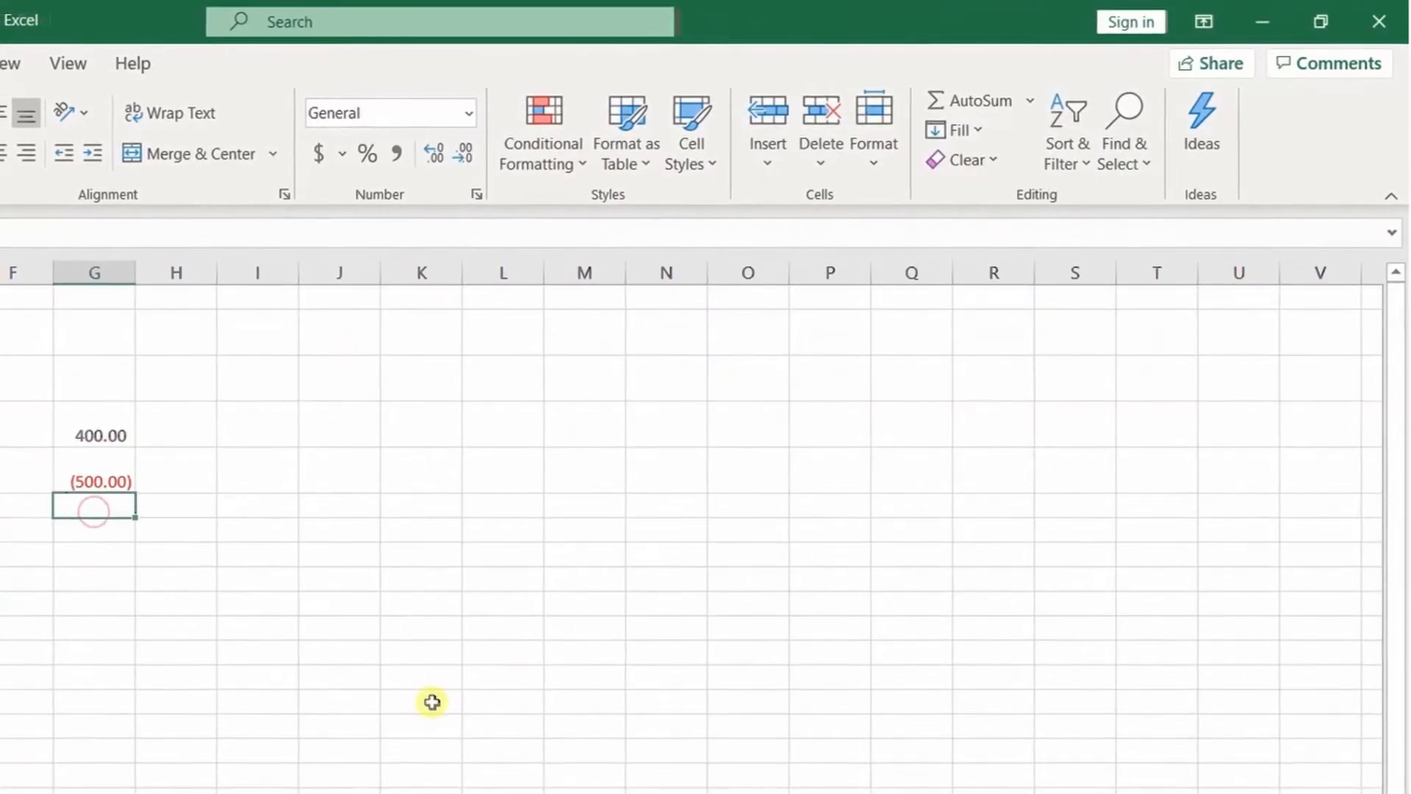
{"action": "key", "text": "Up"}
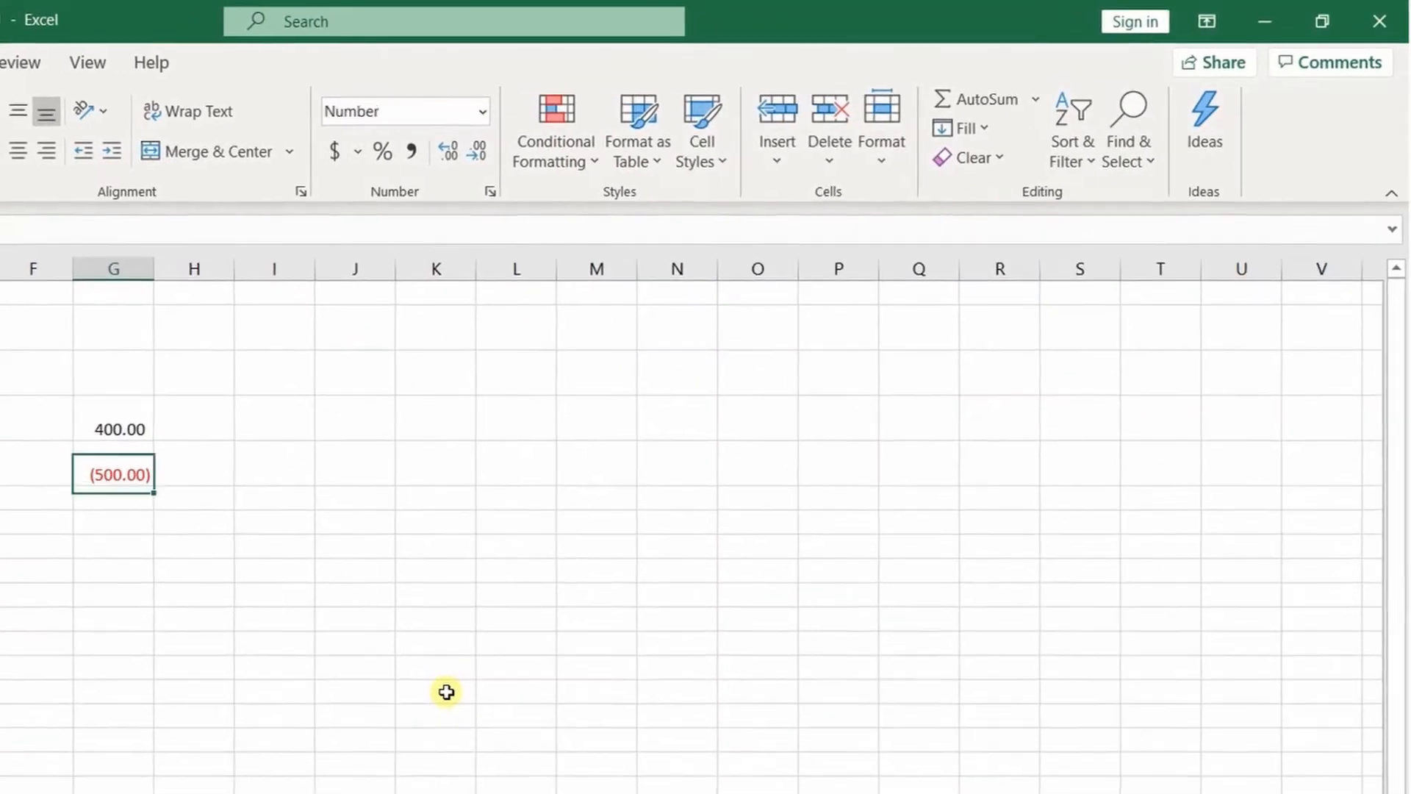
{"action": "key", "text": "Down"}
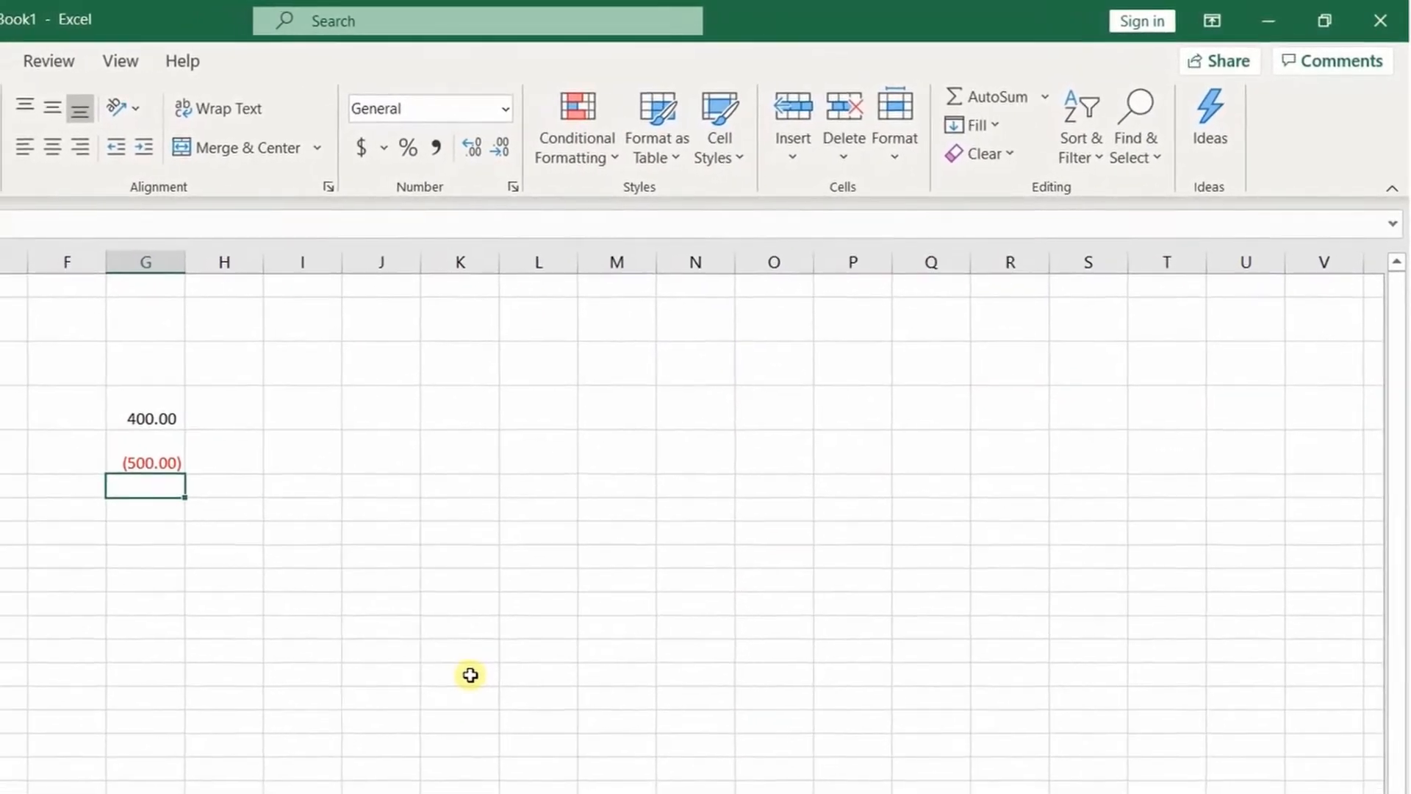
{"action": "type", "text": "9-1"}
{"action": "key", "text": "Return"}
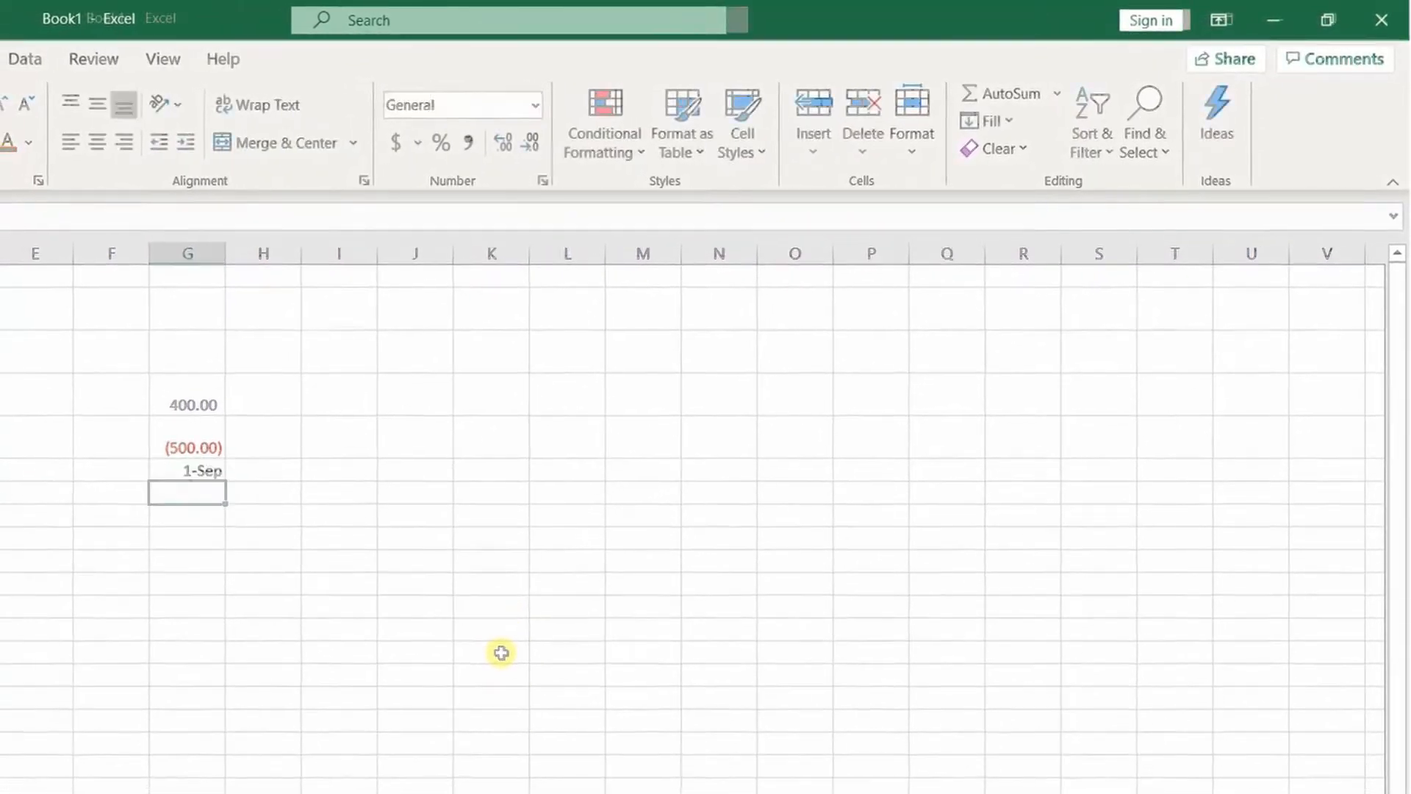
- Copy the date from cell G6 into cell G7
{"action": "key", "text": "Up"}
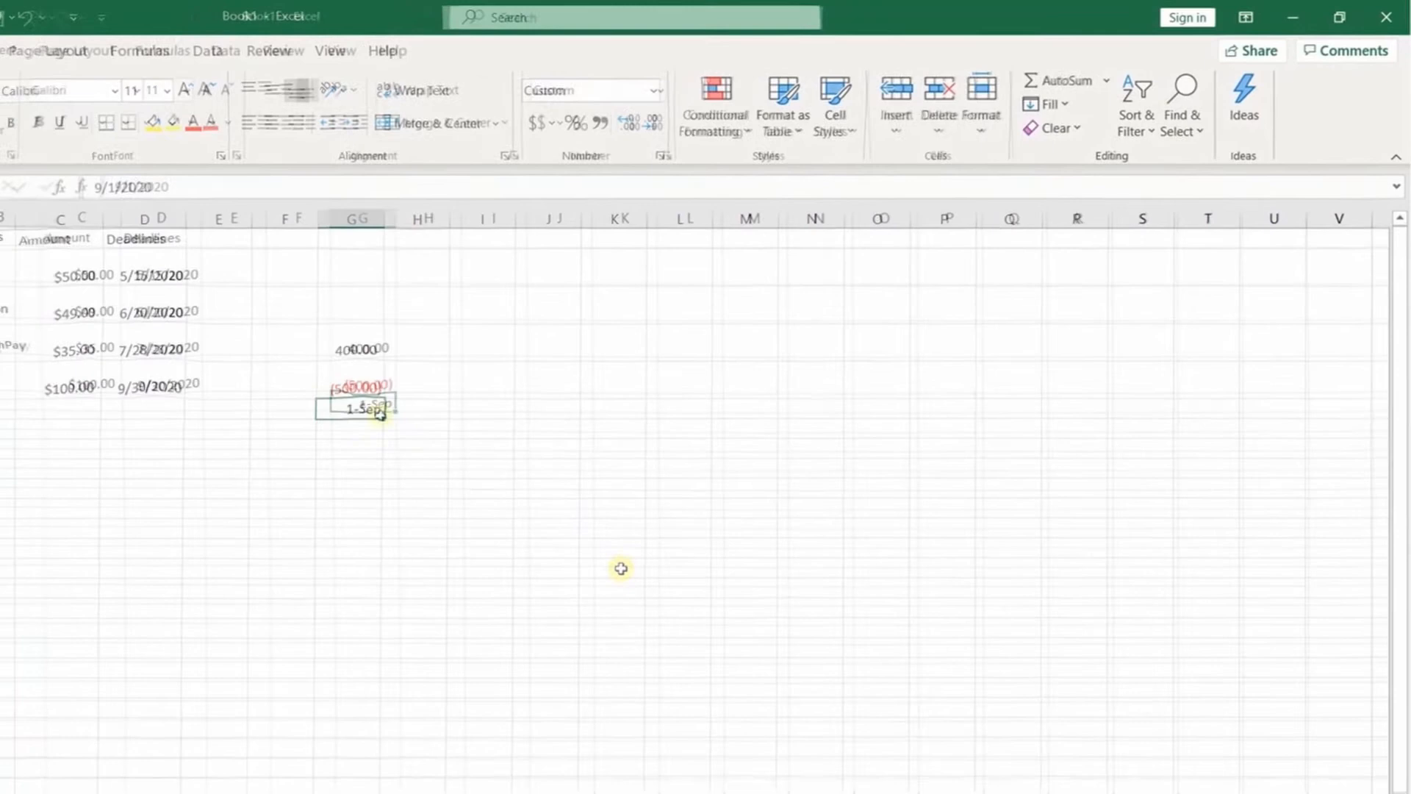
{"action": "key", "text": "ctrl+c"}
{"action": "left_click", "coordinate": [379, 425]}
{"action": "key", "text": "ctrl+v"}
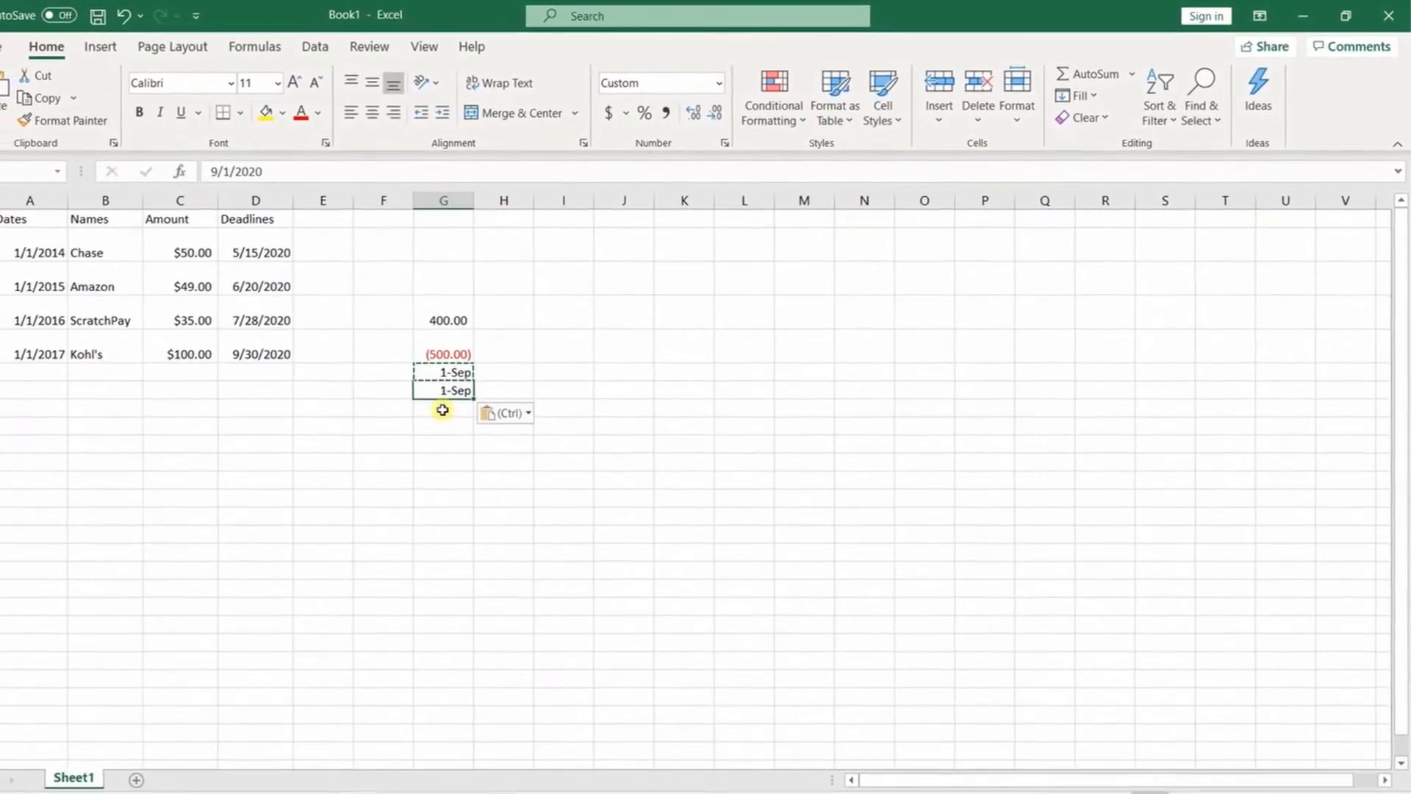
- Compare the Date types for cell G6, apply the *3/14/2012 type, and undo the format change
{"action": "left_click", "coordinate": [457, 359]}
{"action": "left_click", "coordinate": [460, 374]}
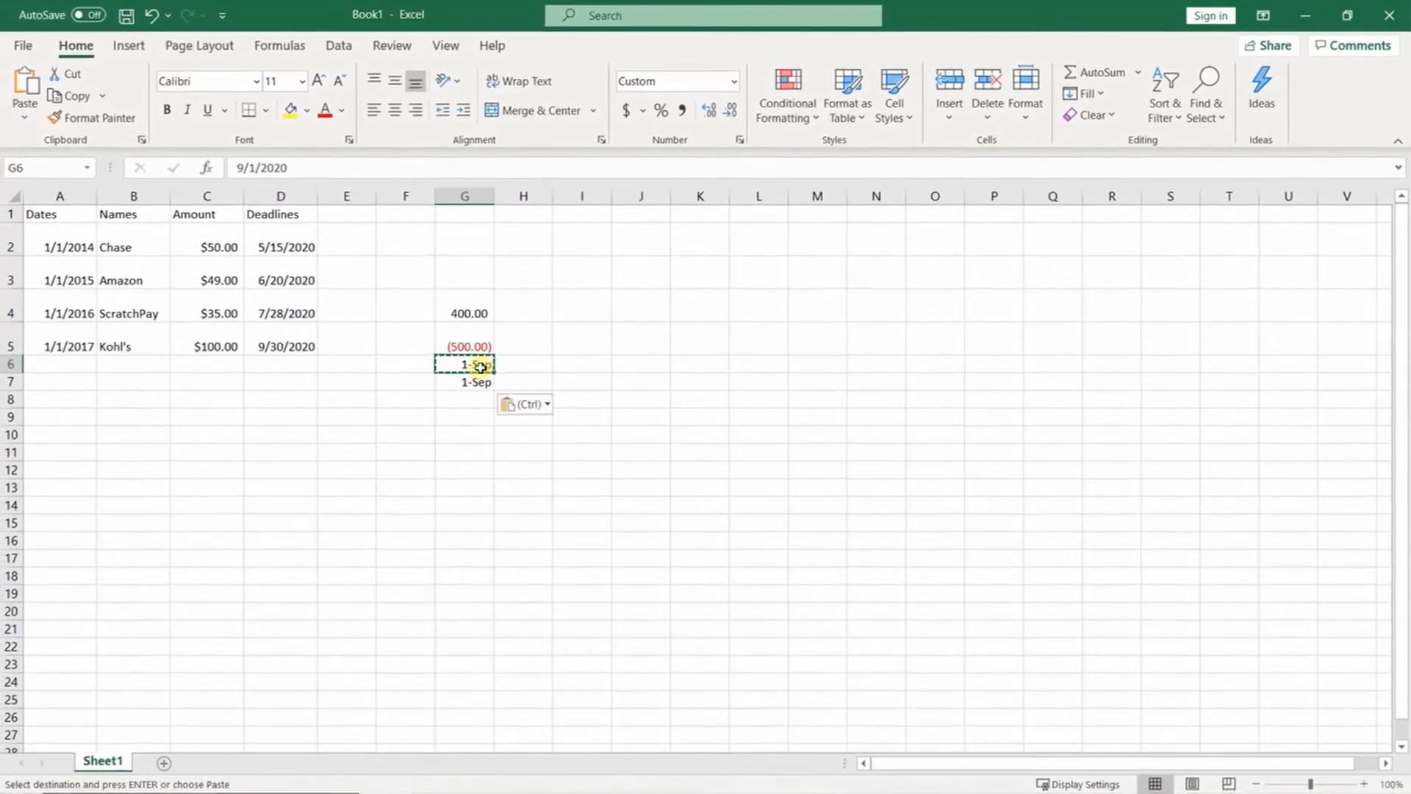
{"action": "right_click", "coordinate": [478, 368]}
{"action": "left_click", "coordinate": [630, 700]}
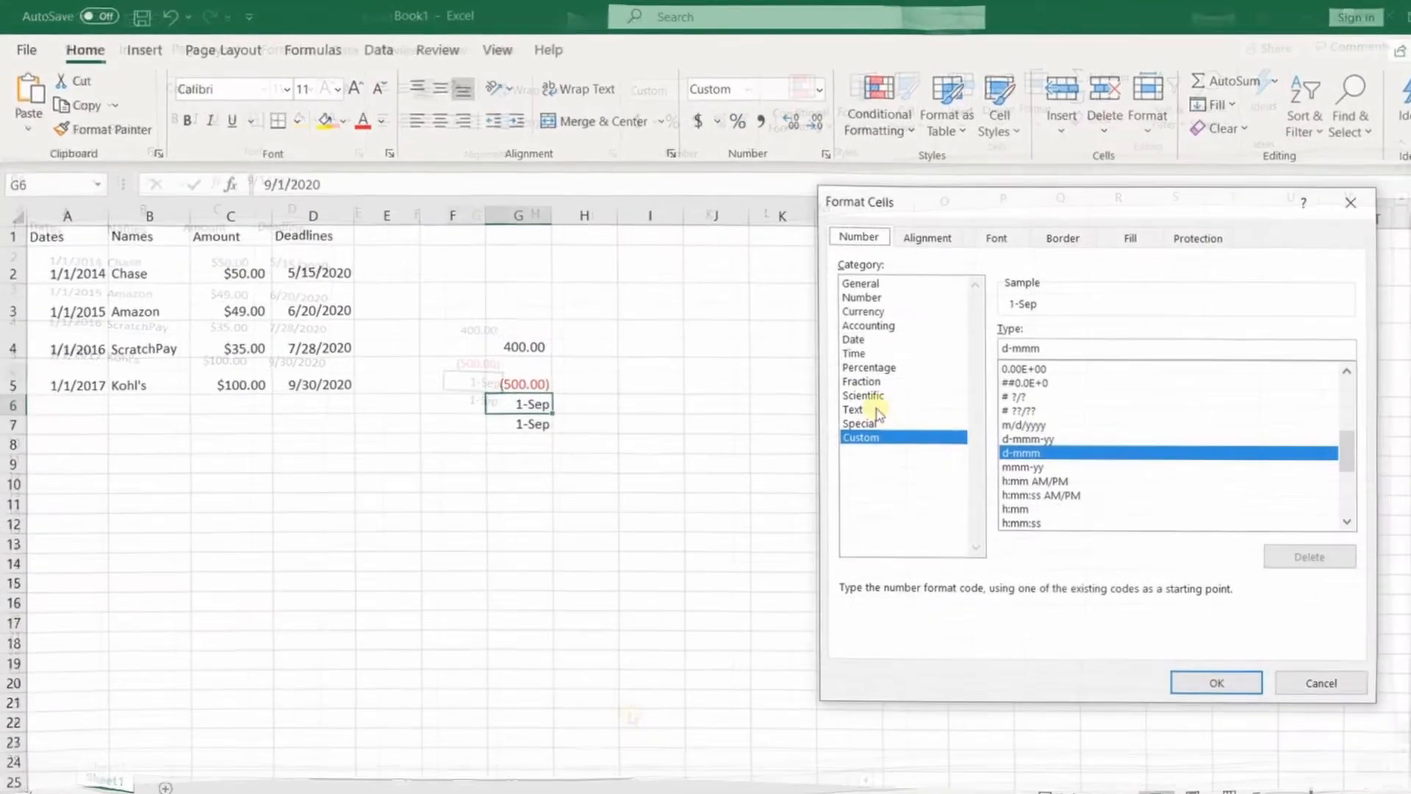
{"action": "left_click", "coordinate": [864, 344]}
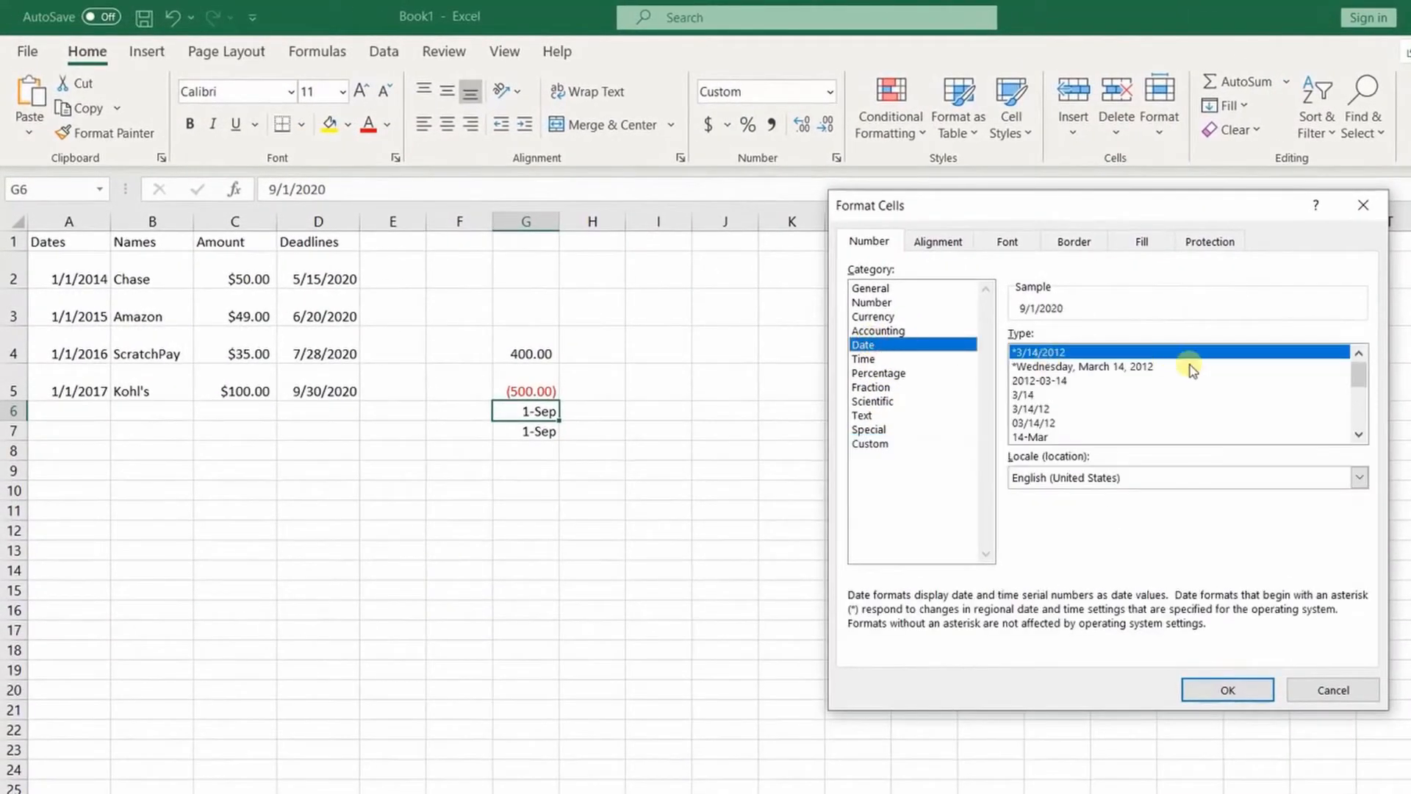
{"action": "left_click_drag", "start_coordinate": [1366, 387], "coordinate": [1354, 346]}
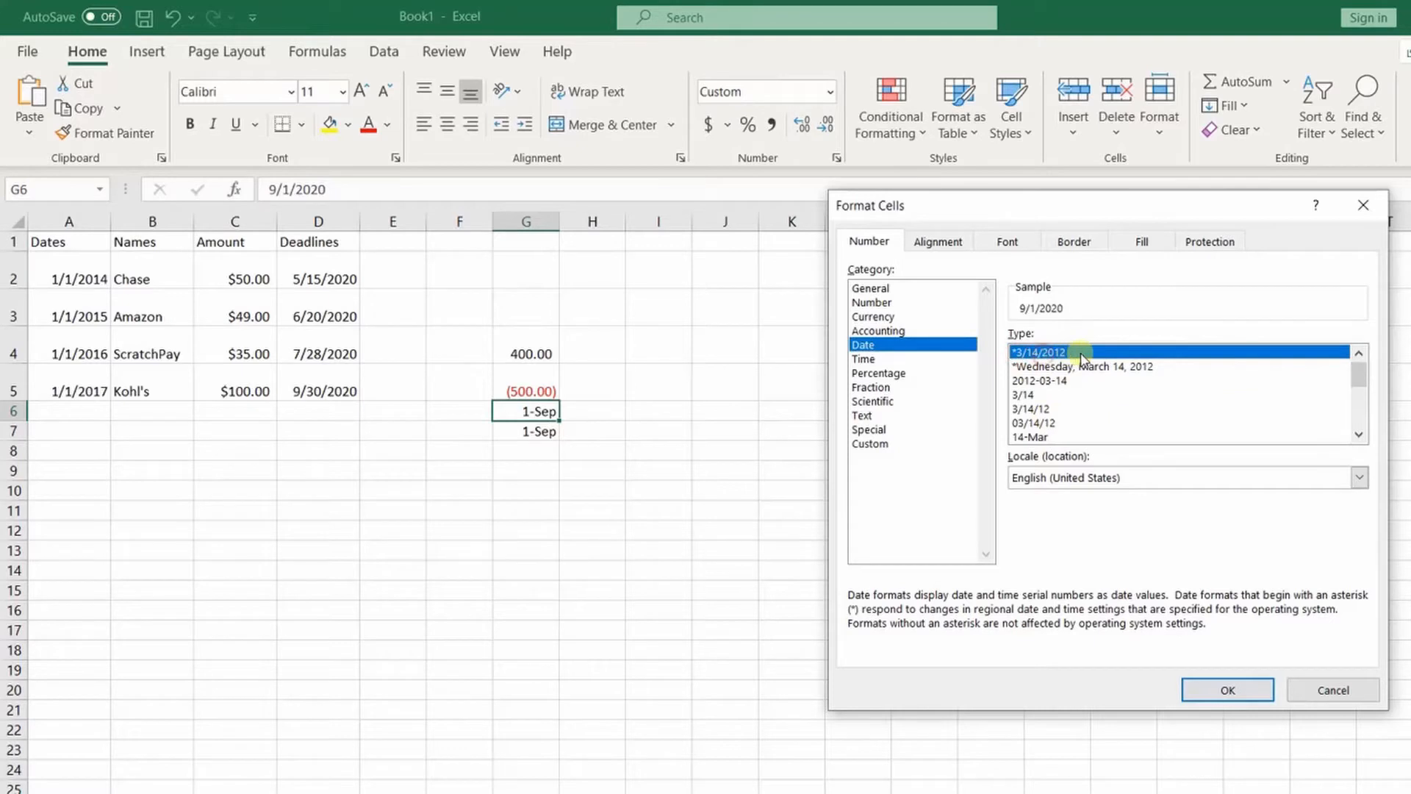
{"action": "left_click", "coordinate": [1061, 409]}
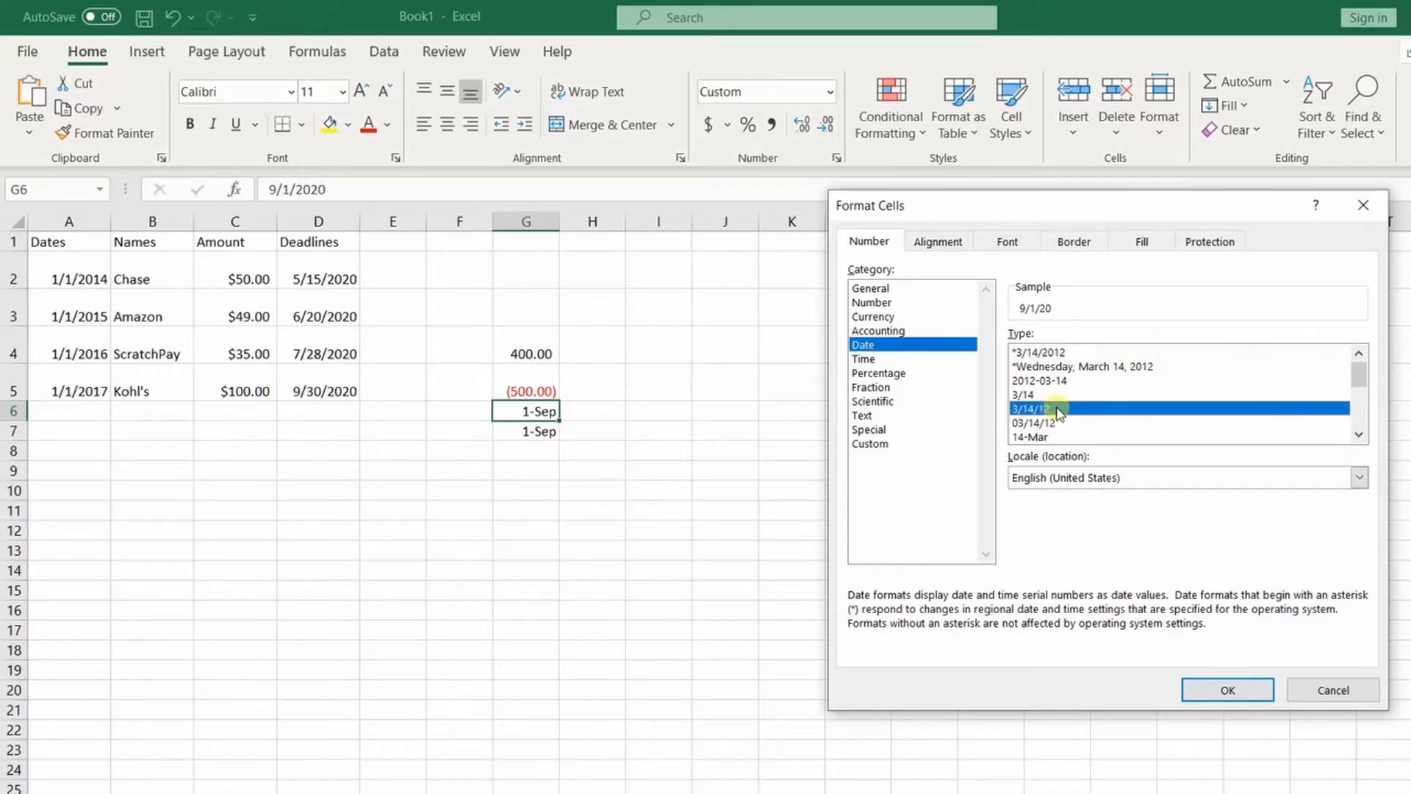
{"action": "left_click", "coordinate": [1070, 423]}
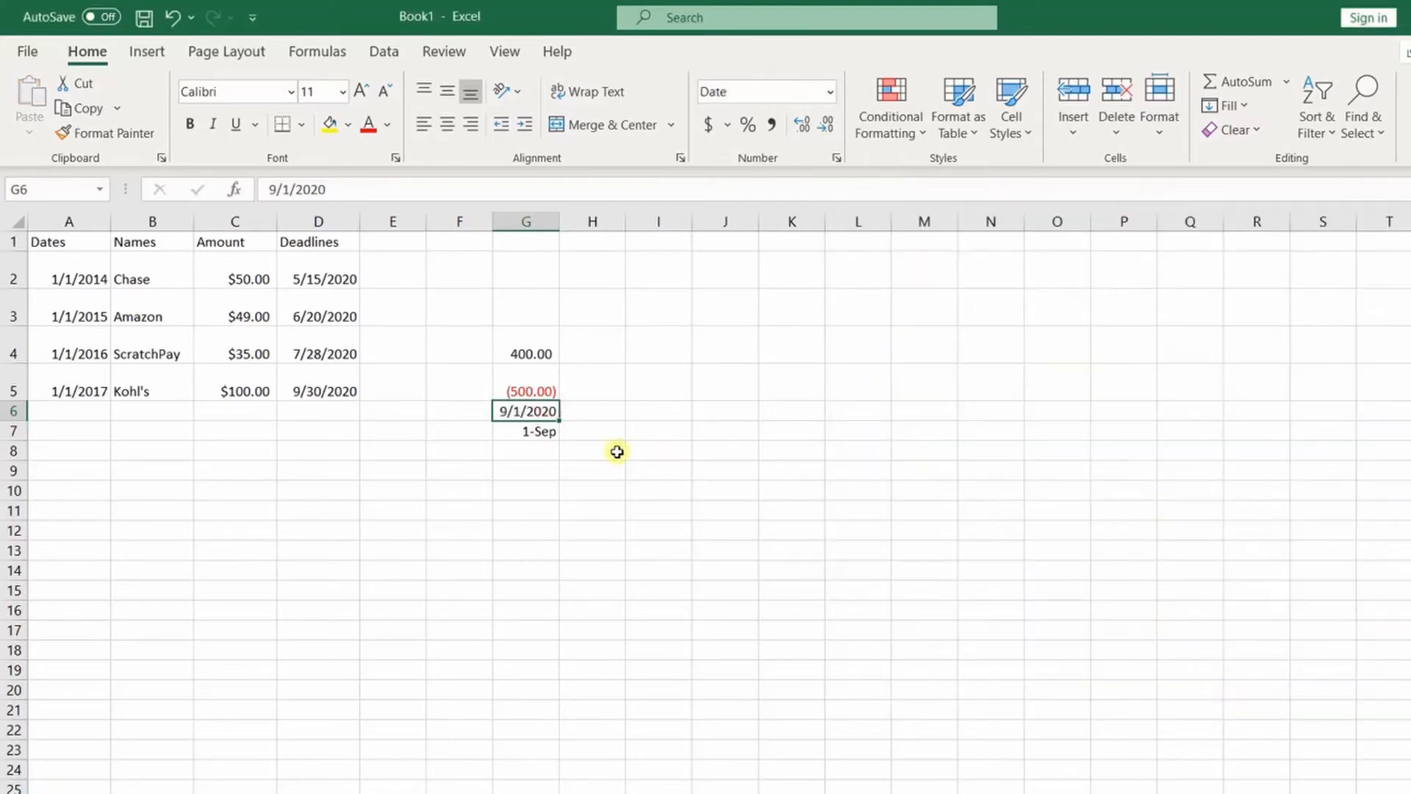
{"action": "key", "text": "ctrl+z"}
{"action": "key", "text": "ctrl+c"}
{"action": "key", "text": "Down"}
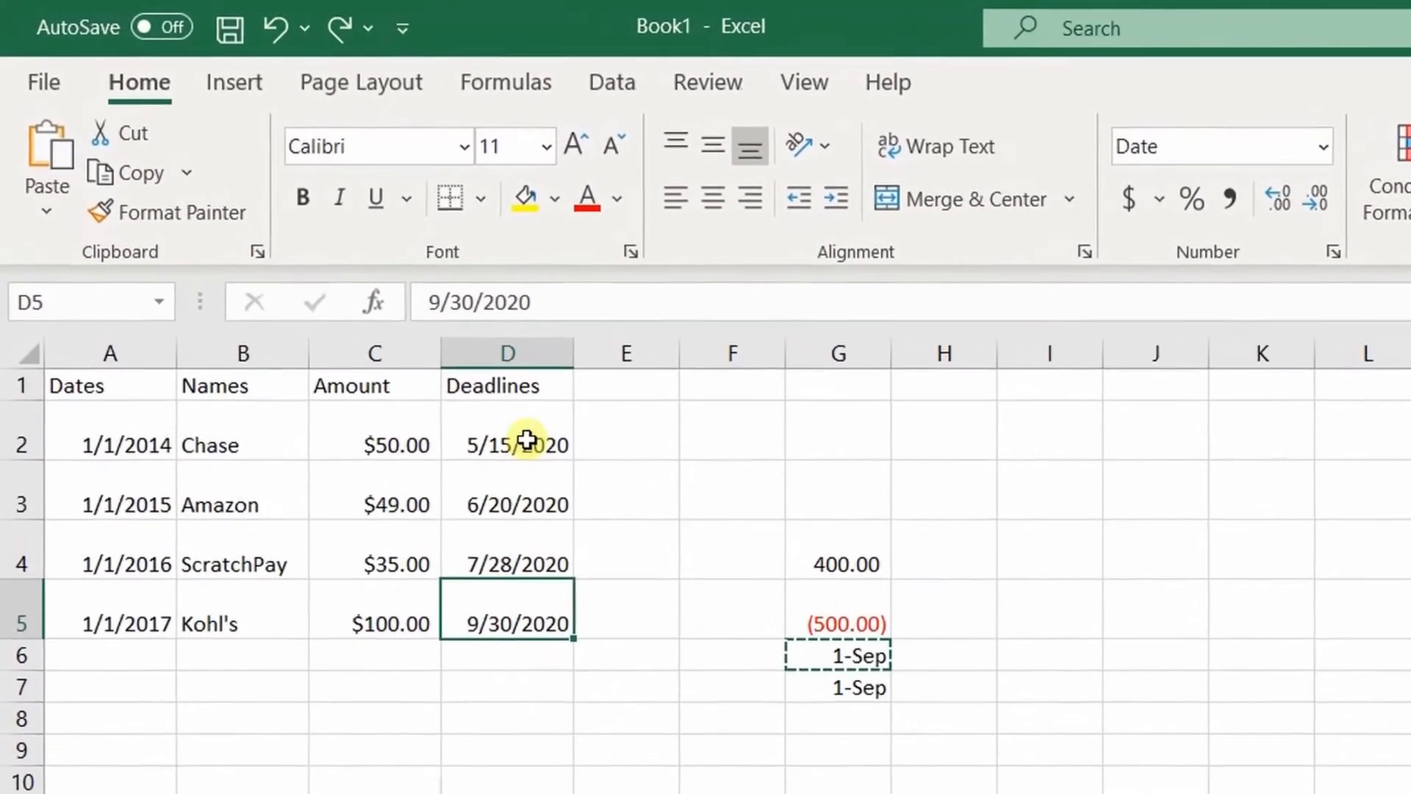
{"action": "left_click_drag", "start_coordinate": [411, 364], "coordinate": [429, 483]}
{"action": "left_click", "coordinate": [558, 650]}
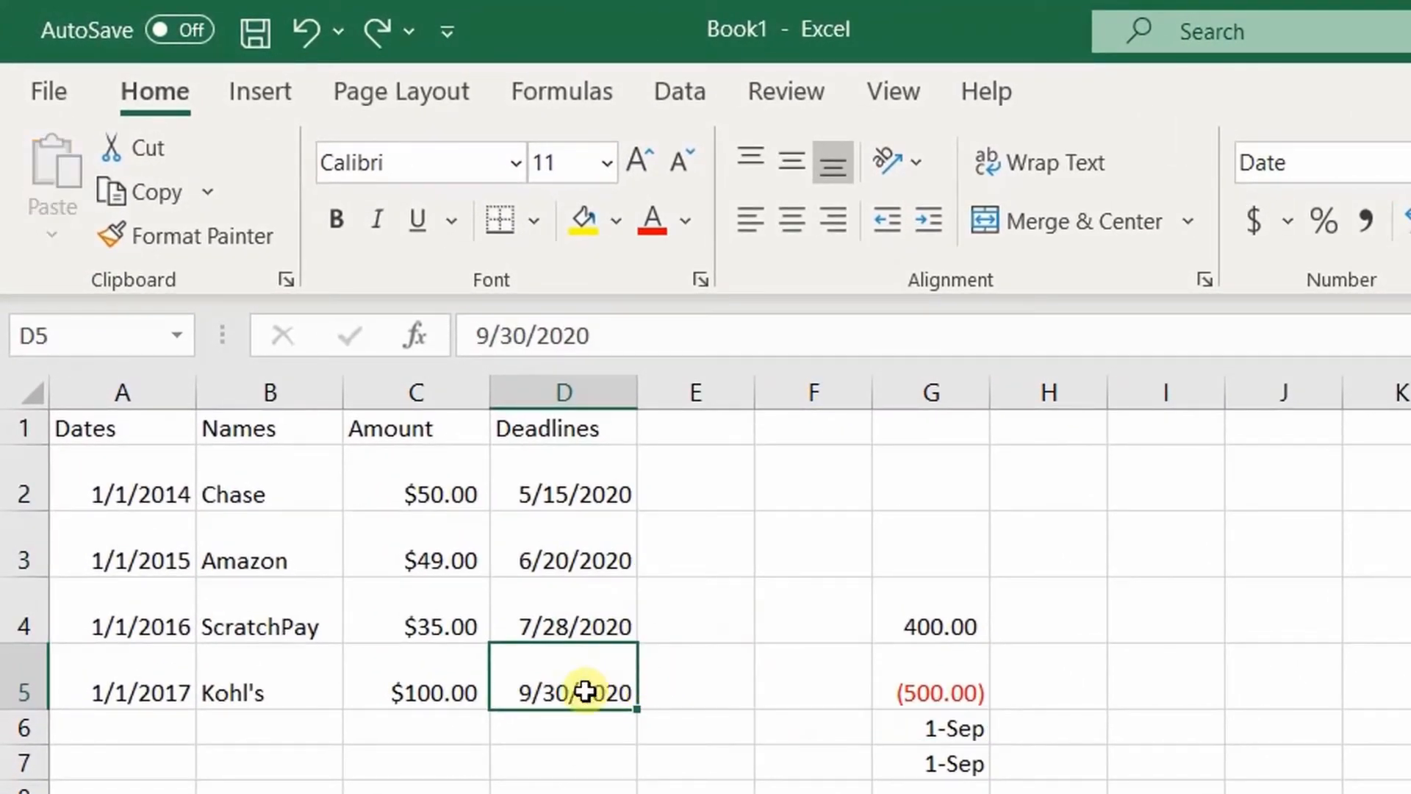
{"action": "key", "text": "ctrl+c"}
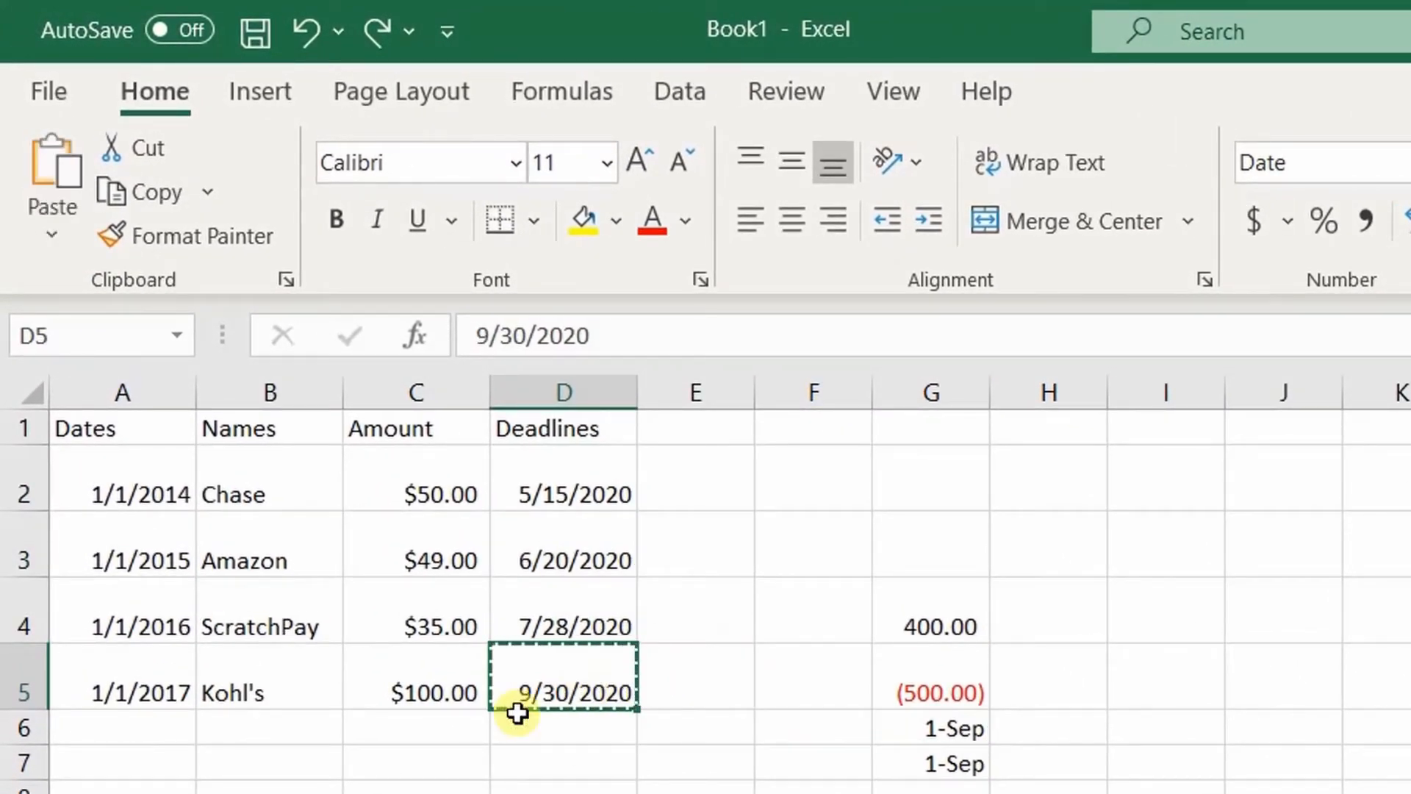
{"action": "left_click", "coordinate": [956, 761]}
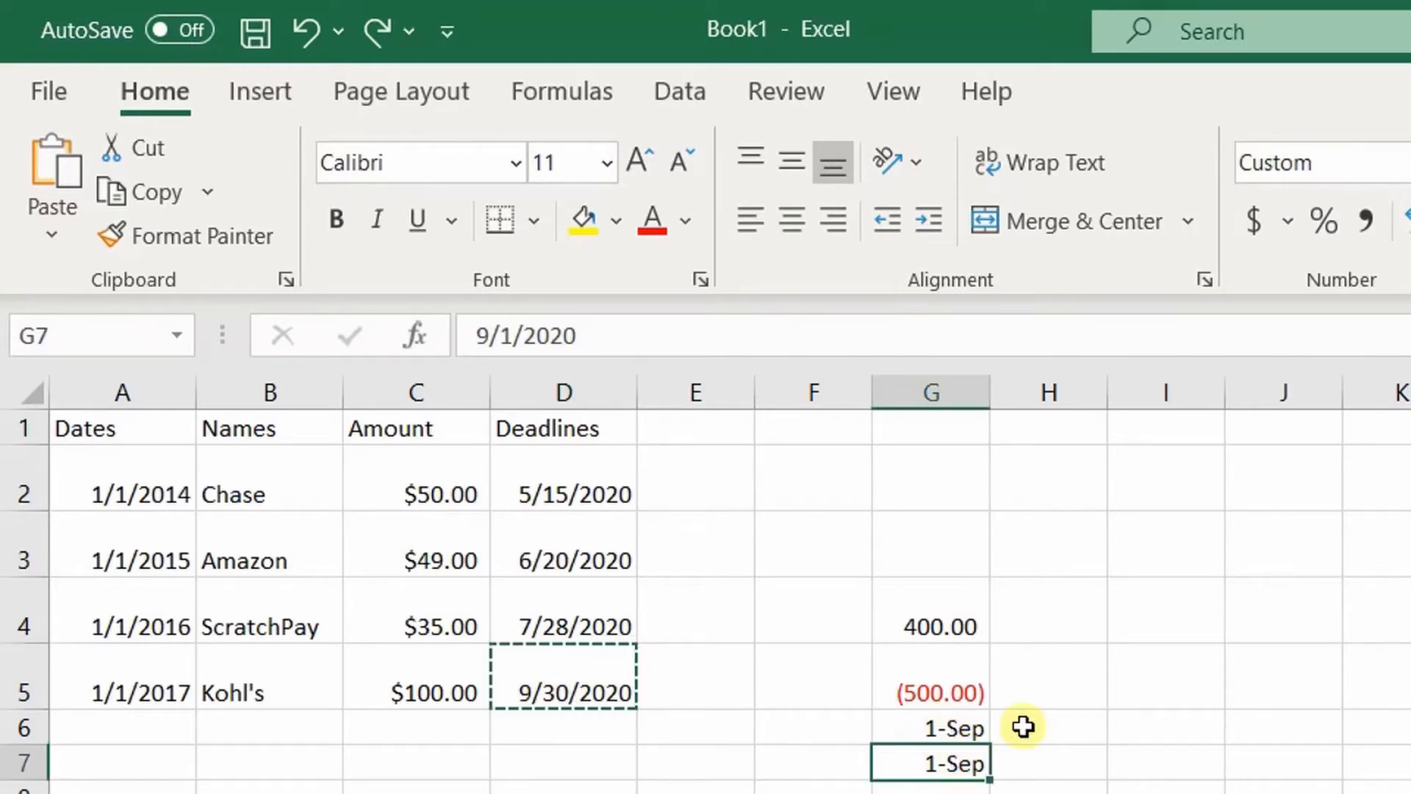
- Copy the deadline in D5, paste only its formatting onto G7 from the extended Paste Special options, and undo it
{"action": "left_click", "coordinate": [573, 690]}
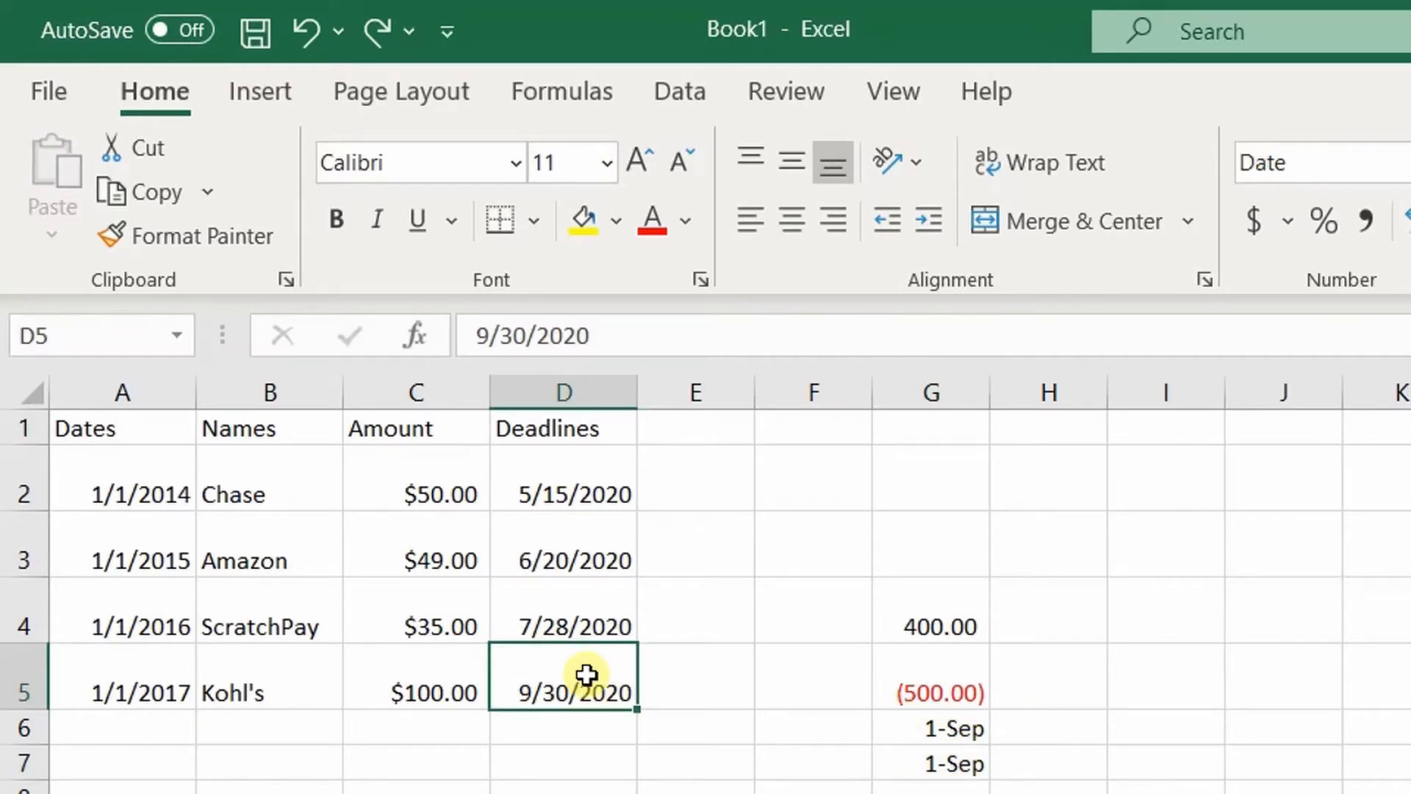
{"action": "key", "text": "ctrl+c"}
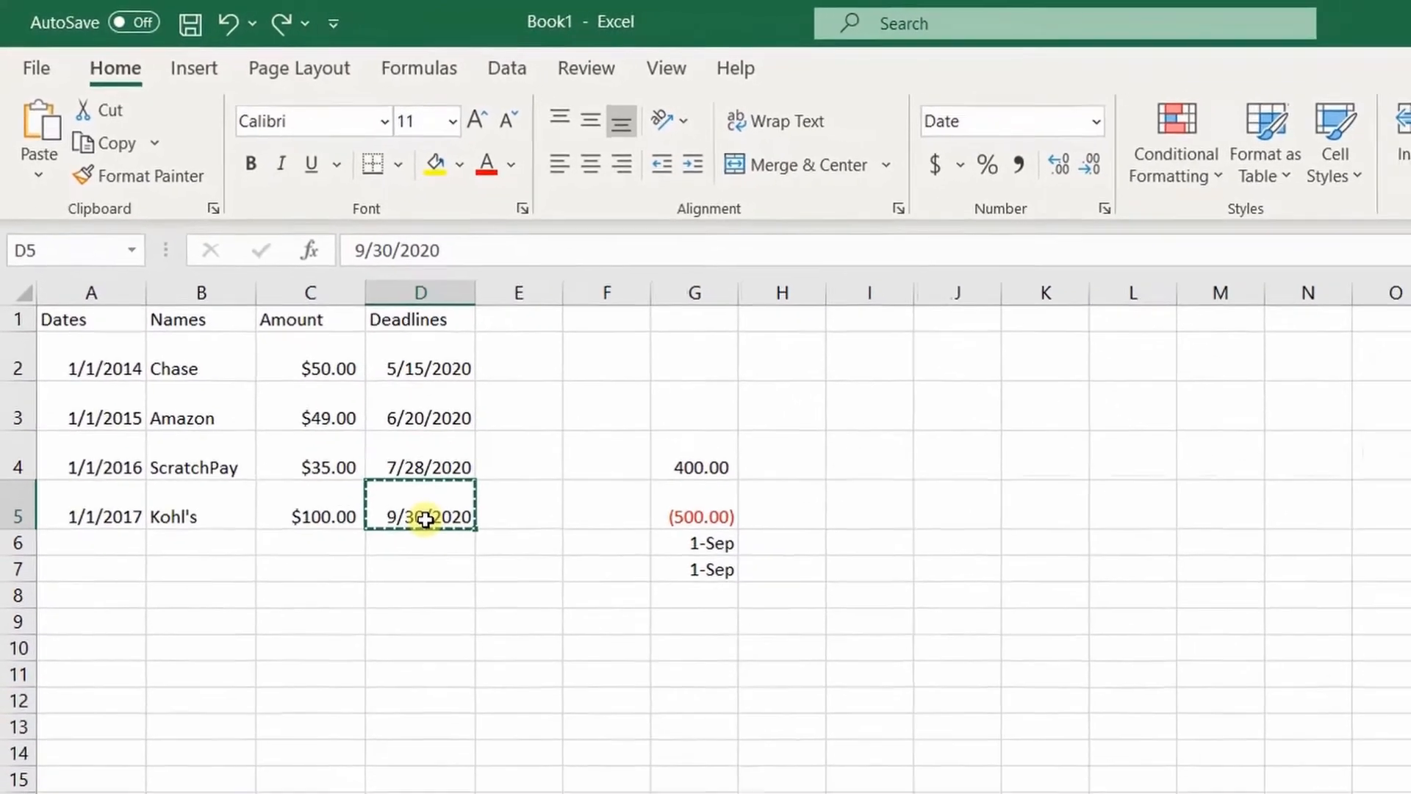
{"action": "left_click", "coordinate": [717, 569]}
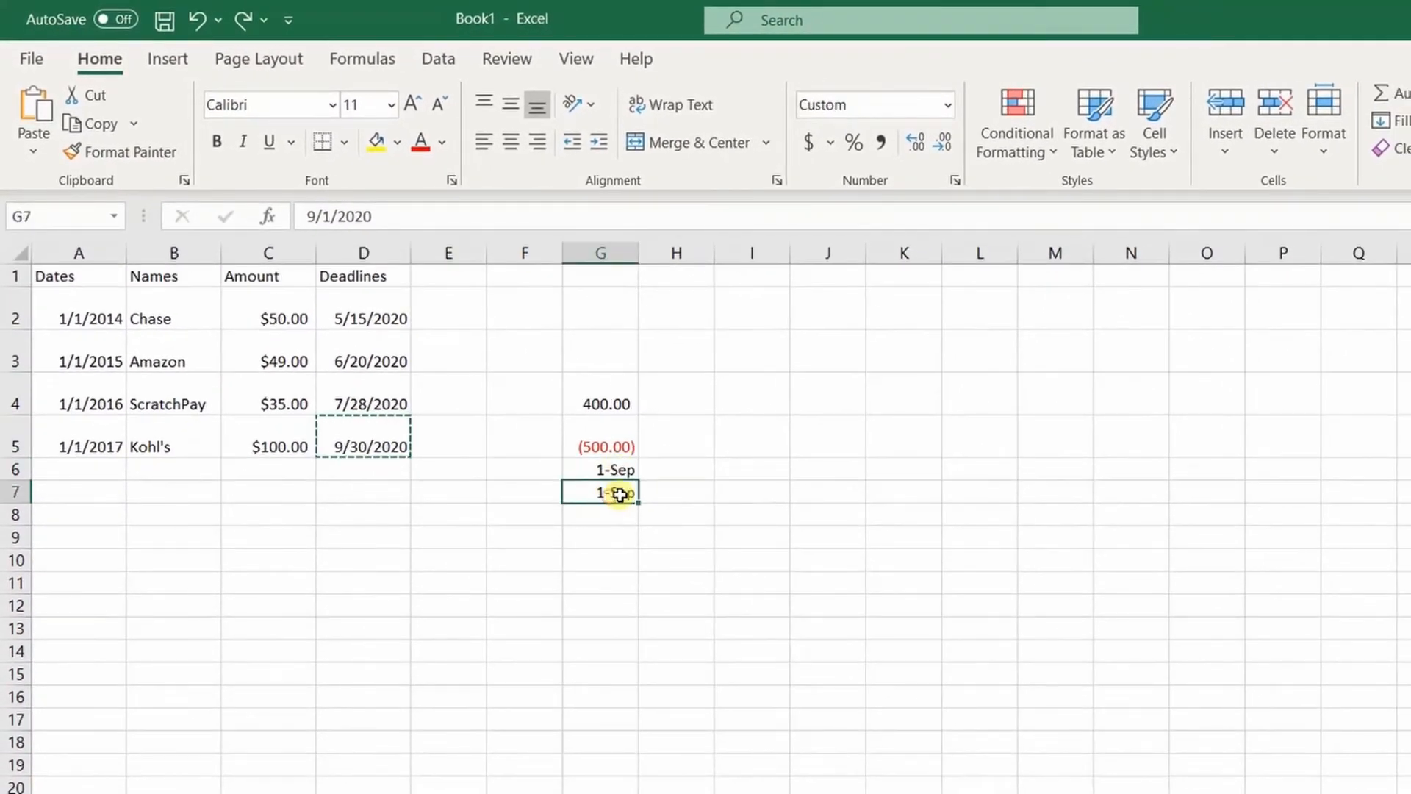
{"action": "right_click", "coordinate": [620, 491]}
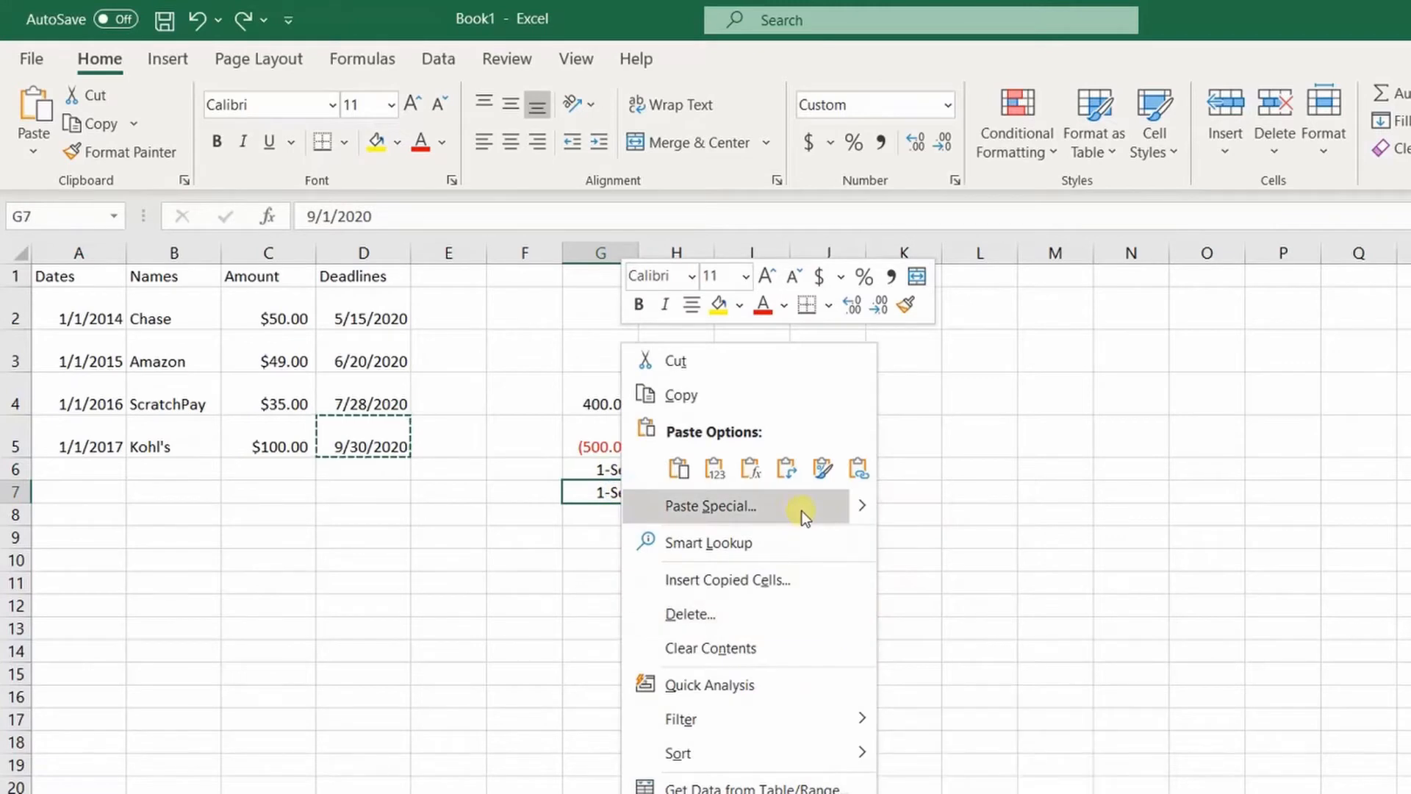
{"action": "mouse_move", "coordinate": [864, 507]}
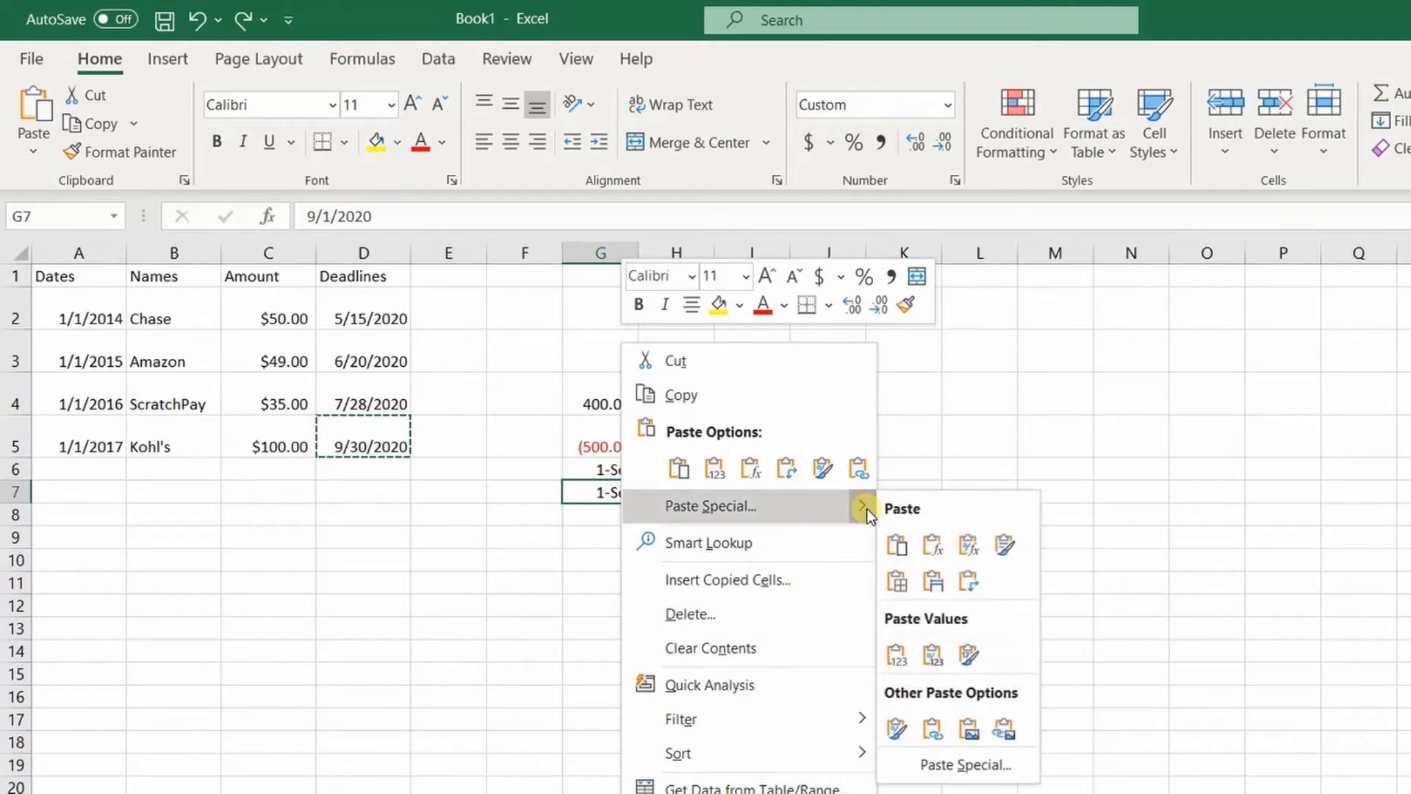
{"action": "left_click", "coordinate": [897, 727]}
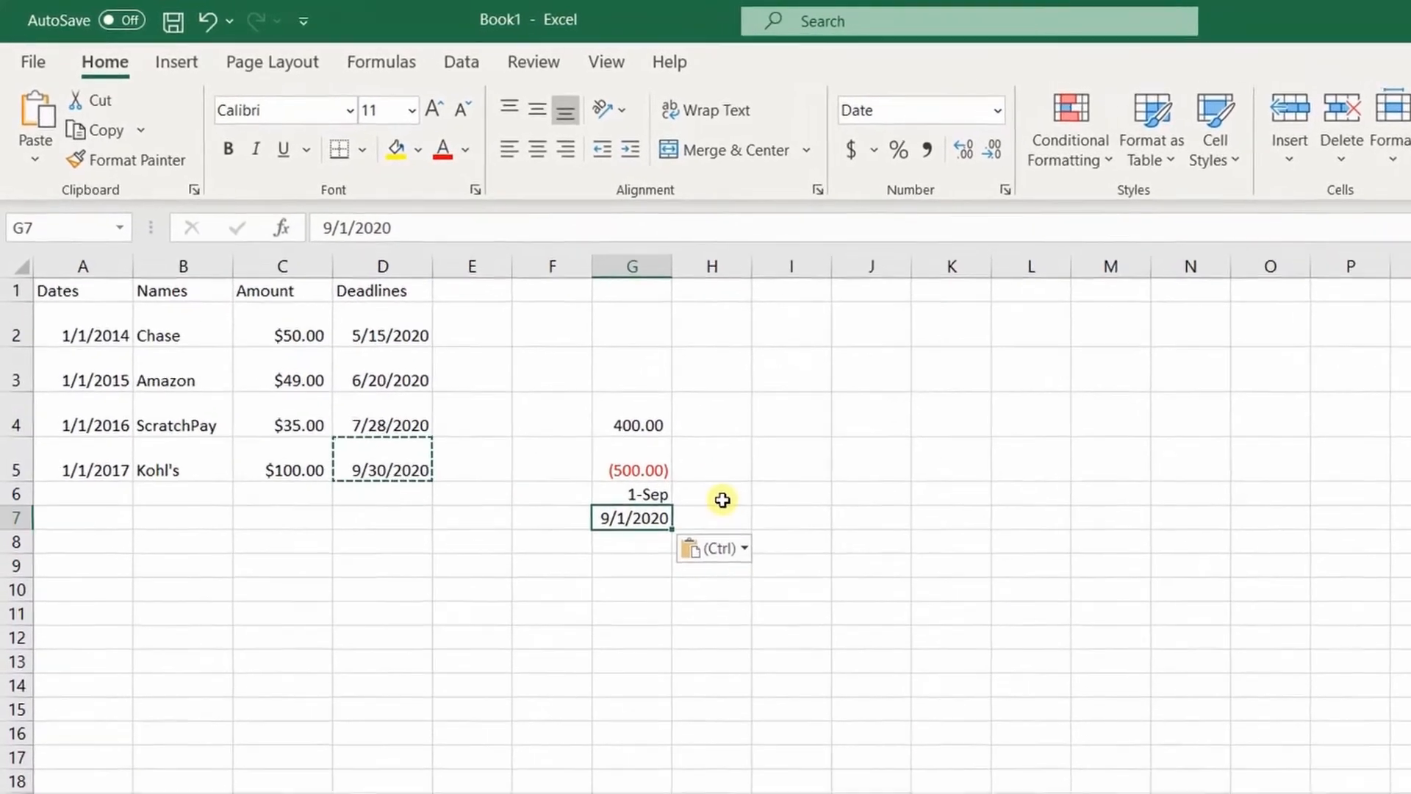
{"action": "key", "text": "ctrl+z"}
- Try pasting D5's formatting onto G7 again through Paste Special, and undo the paste
{"action": "left_click", "coordinate": [744, 567]}
{"action": "left_click", "coordinate": [411, 494]}
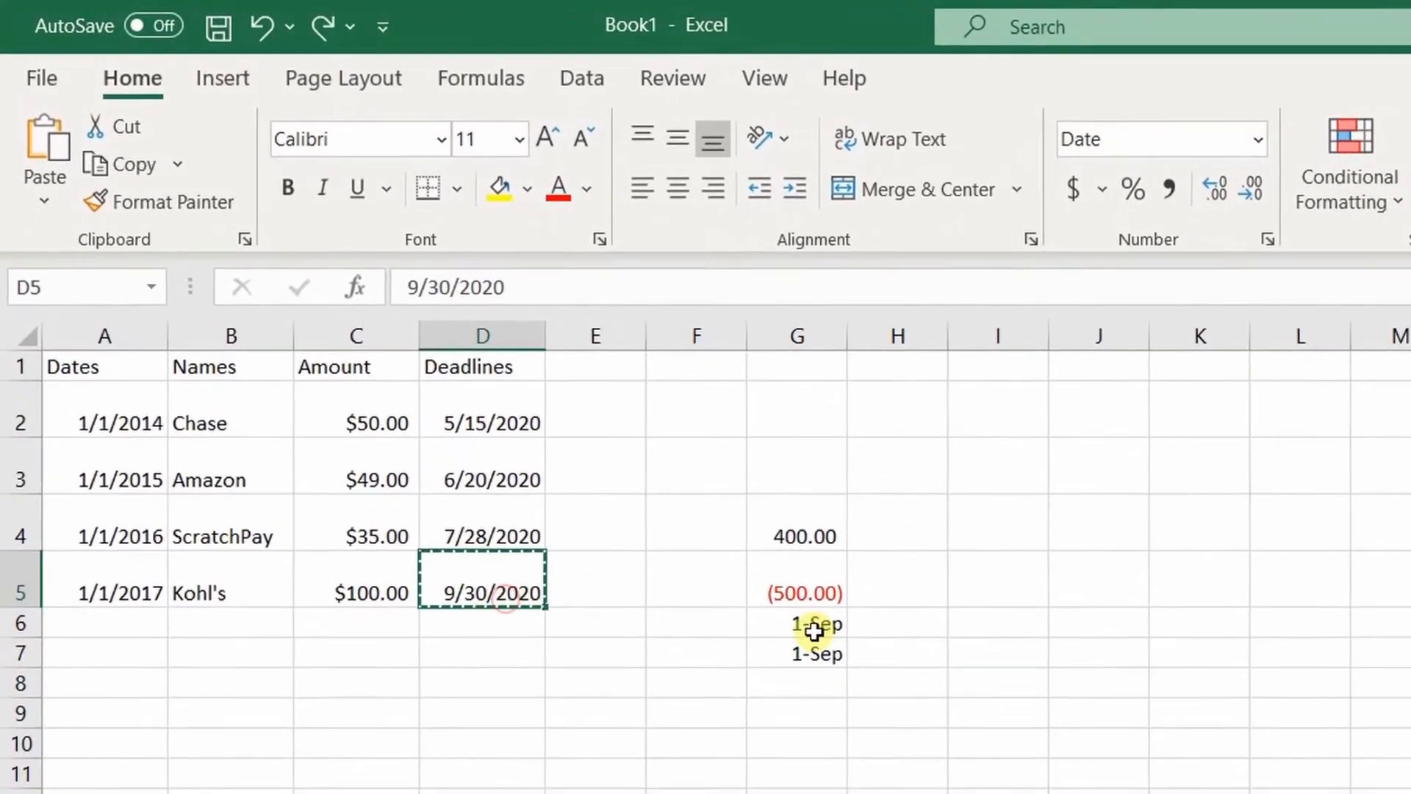
{"action": "left_click", "coordinate": [690, 544]}
{"action": "right_click", "coordinate": [867, 683]}
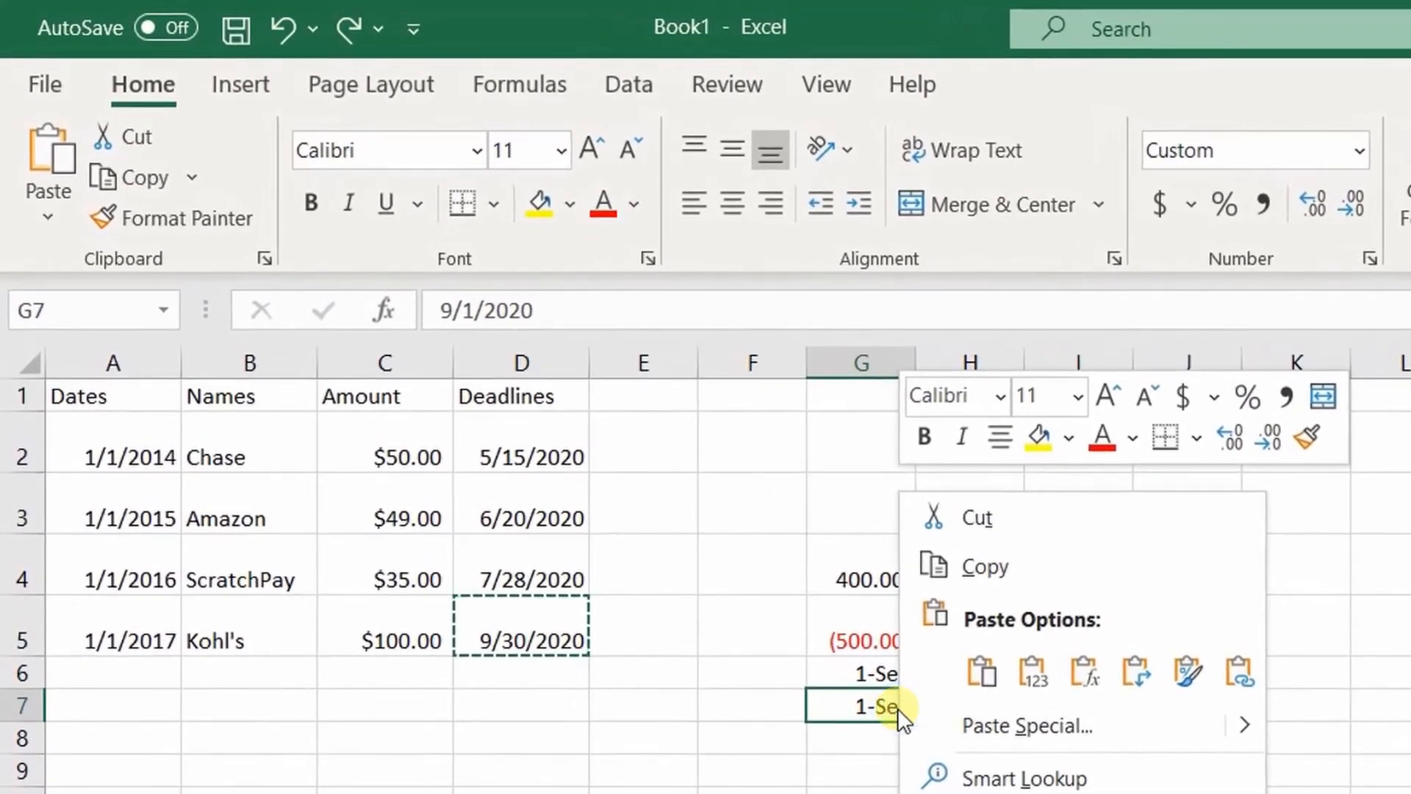
{"action": "mouse_move", "coordinate": [897, 708]}
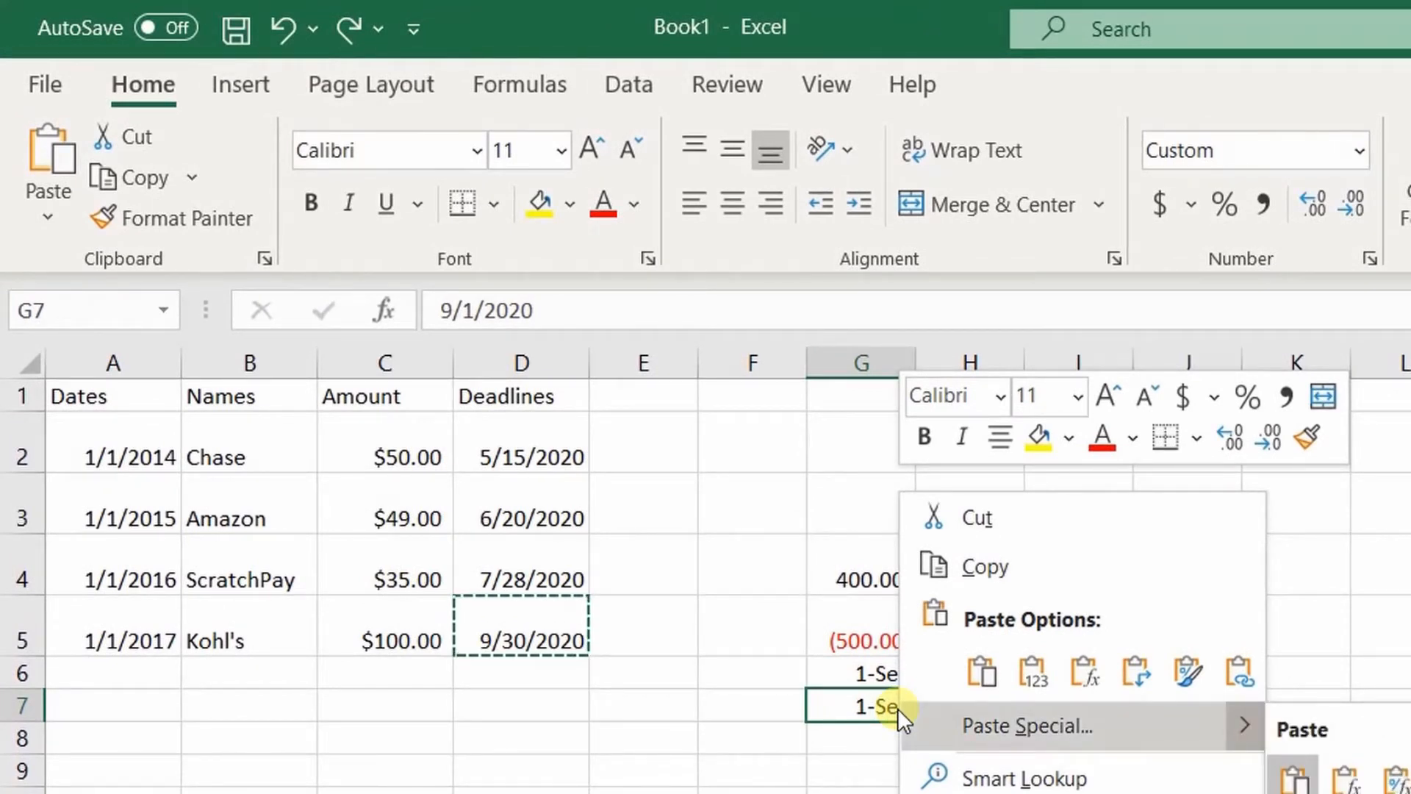
{"action": "key", "text": "r"}
{"action": "key", "text": "ctrl+z"}
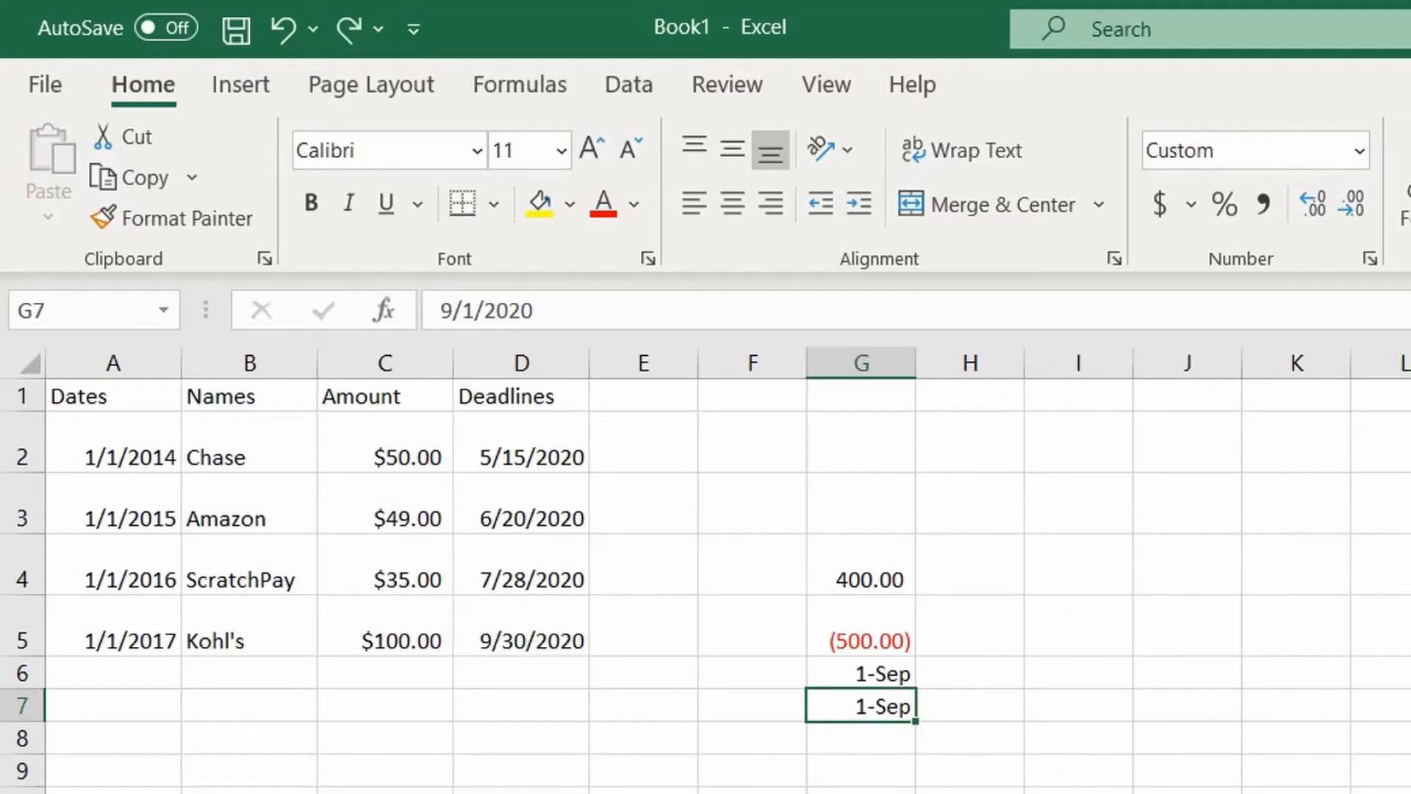
- Copy D5 again, apply the Formatting paste option directly to G7, and undo it
{"action": "left_click", "coordinate": [528, 610]}
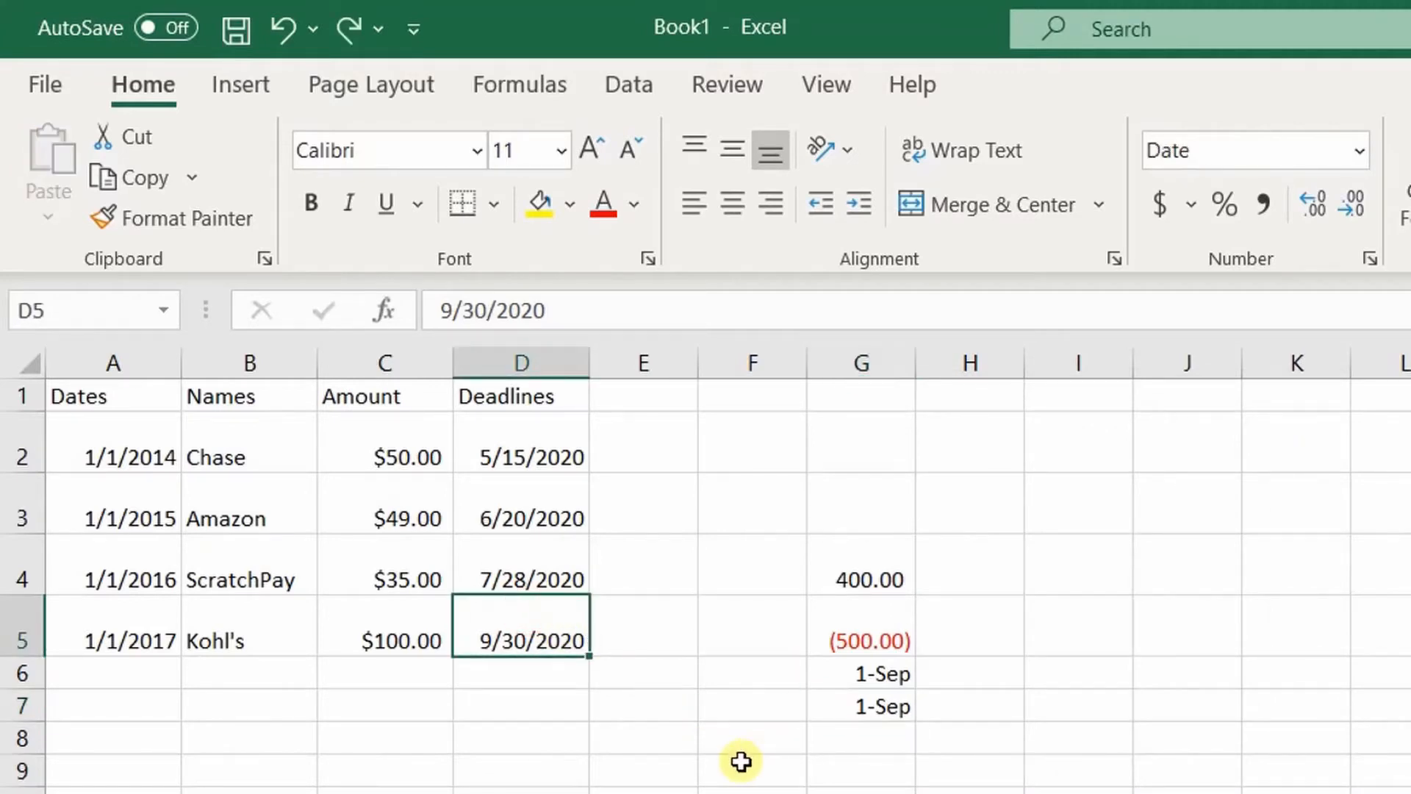
{"action": "key", "text": "ctrl+c"}
{"action": "left_click", "coordinate": [882, 707]}
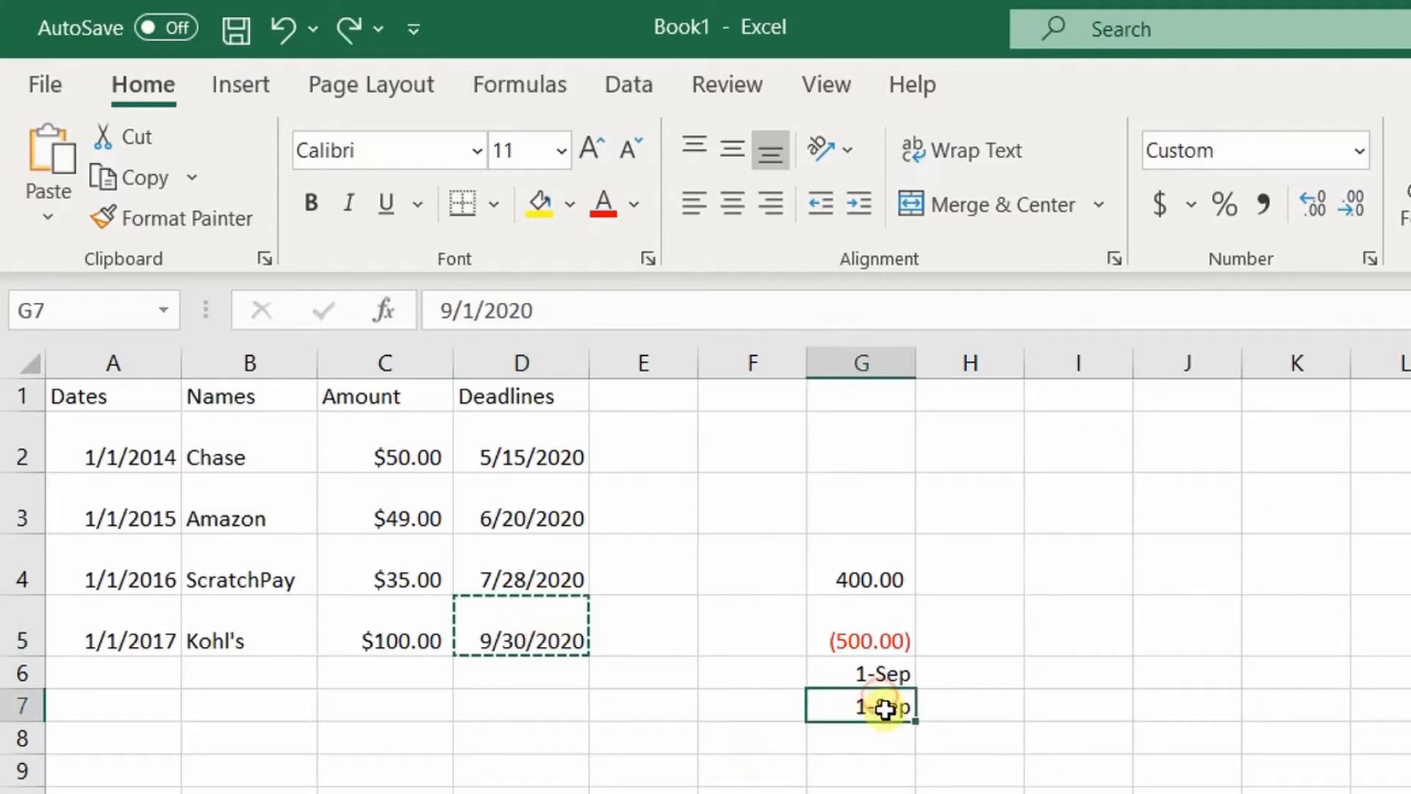
{"action": "right_click", "coordinate": [884, 708]}
{"action": "left_click", "coordinate": [1171, 671]}
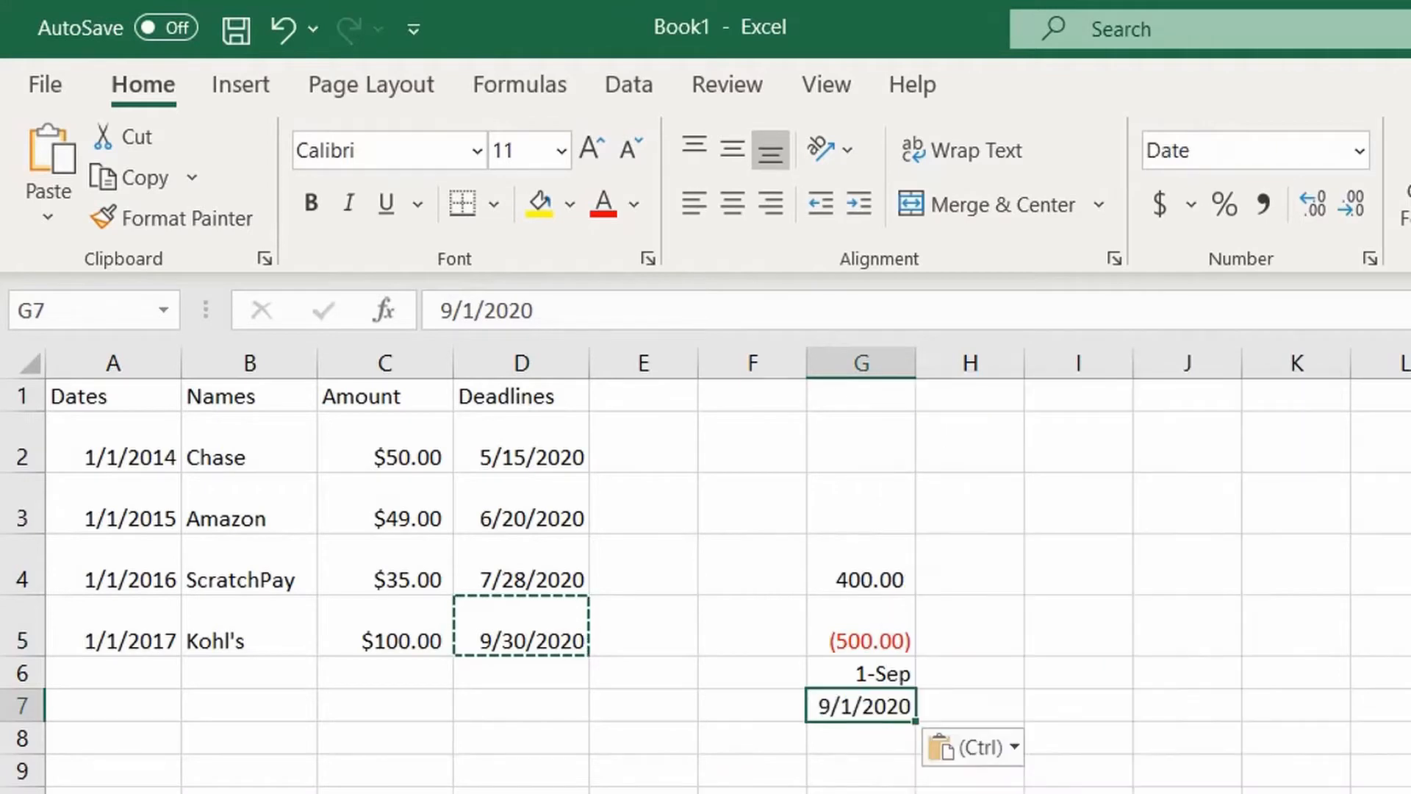
{"action": "left_click", "coordinate": [846, 701]}
{"action": "key", "text": "ctrl+z"}
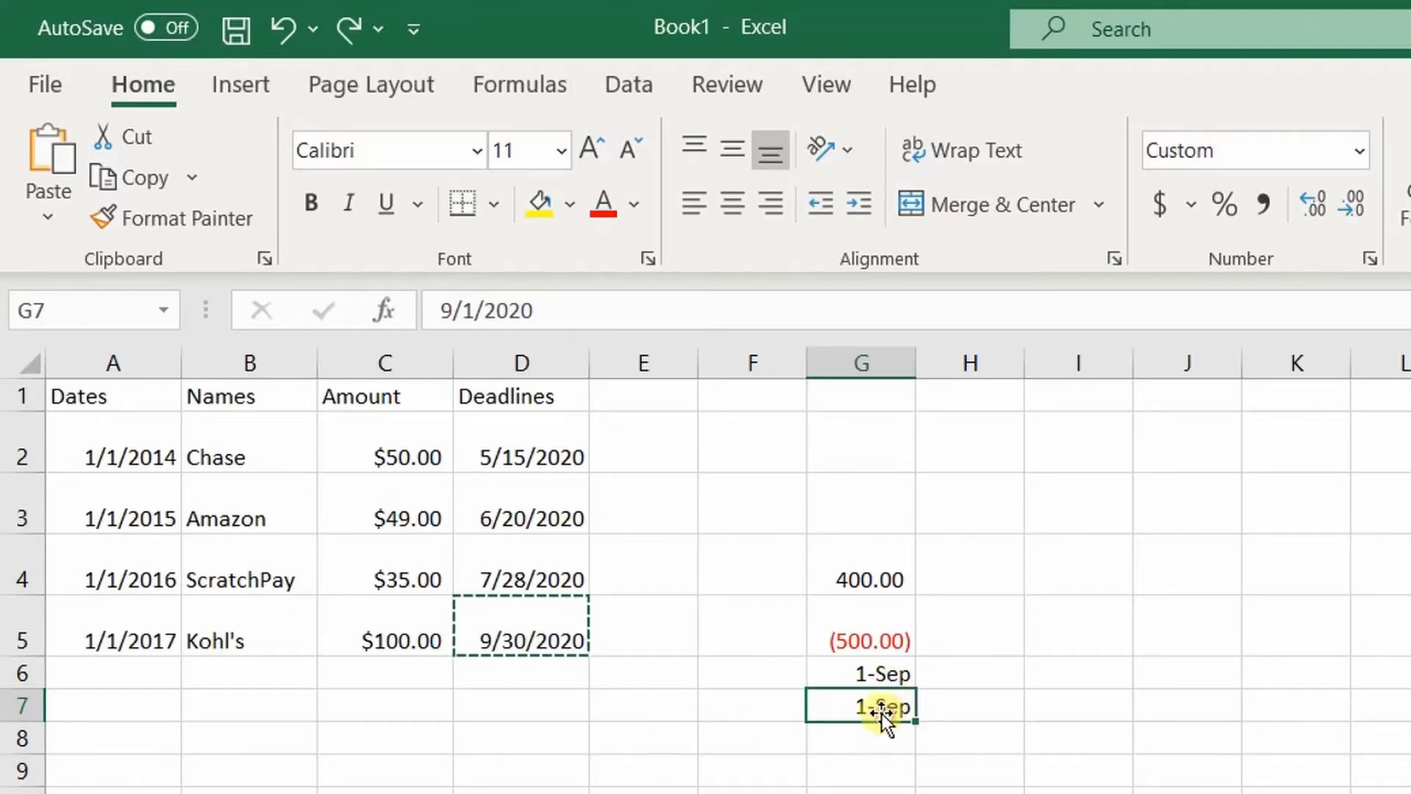
- Copy the date format of cell D5 onto cell G7 with the Format Painter
{"action": "left_click", "coordinate": [549, 607]}
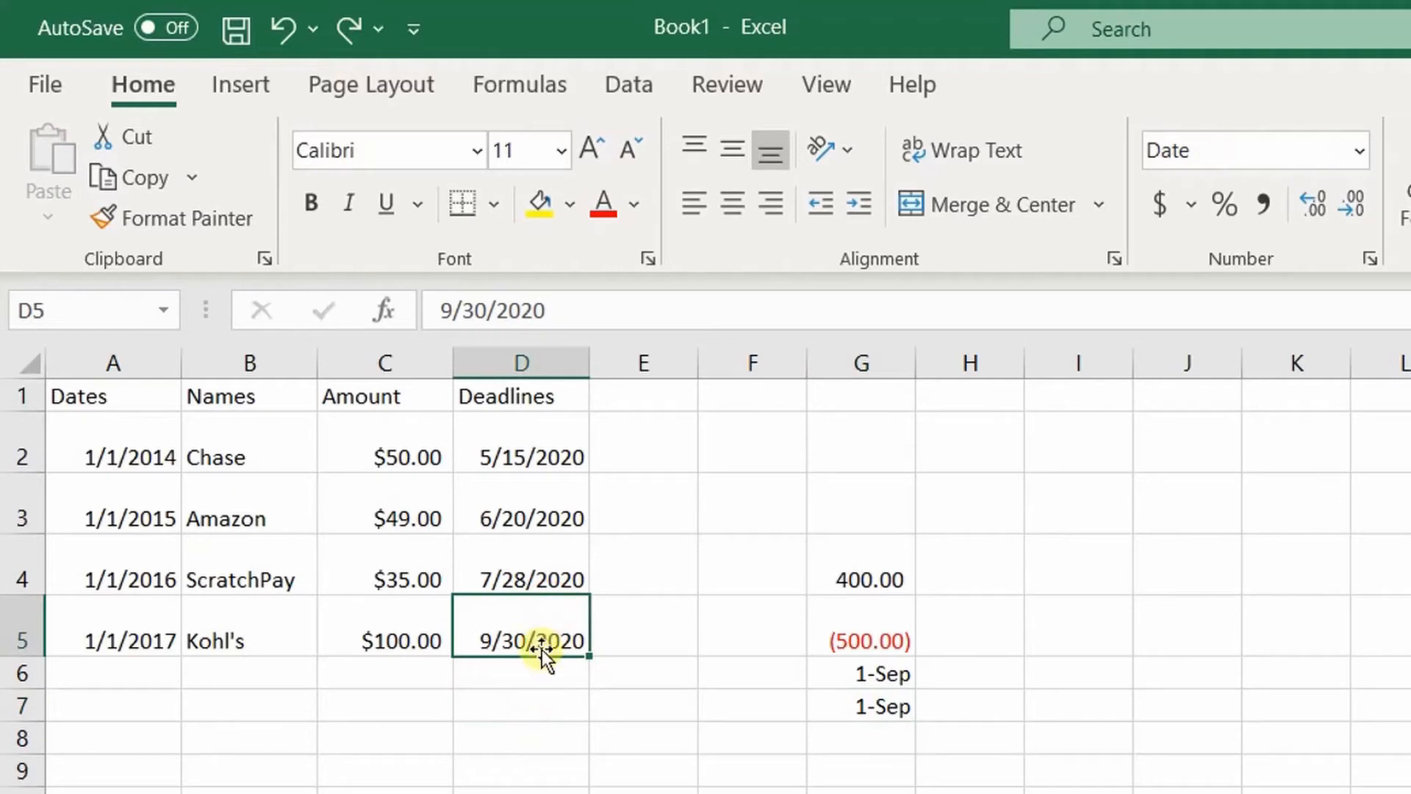
{"action": "left_click", "coordinate": [206, 222]}
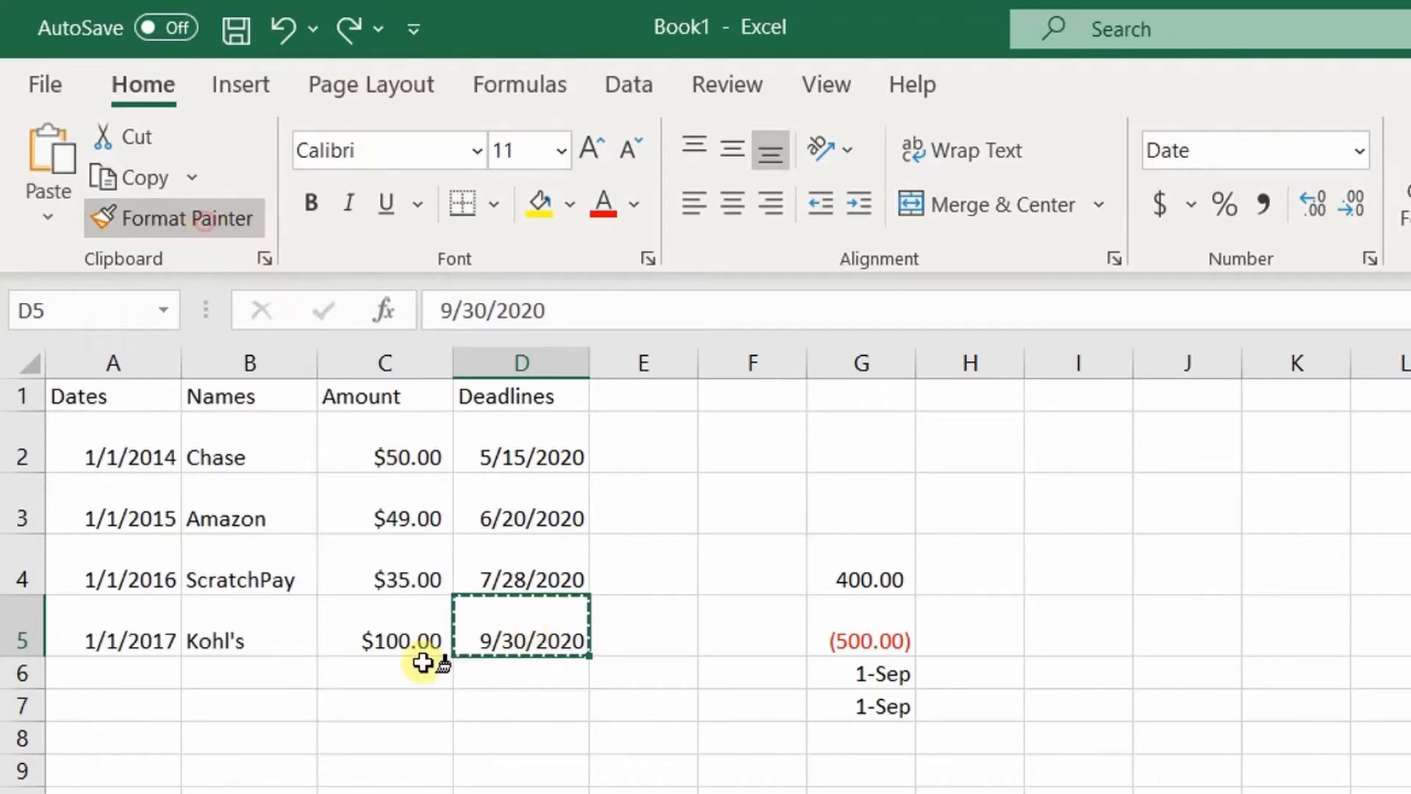
{"action": "left_click", "coordinate": [876, 707]}
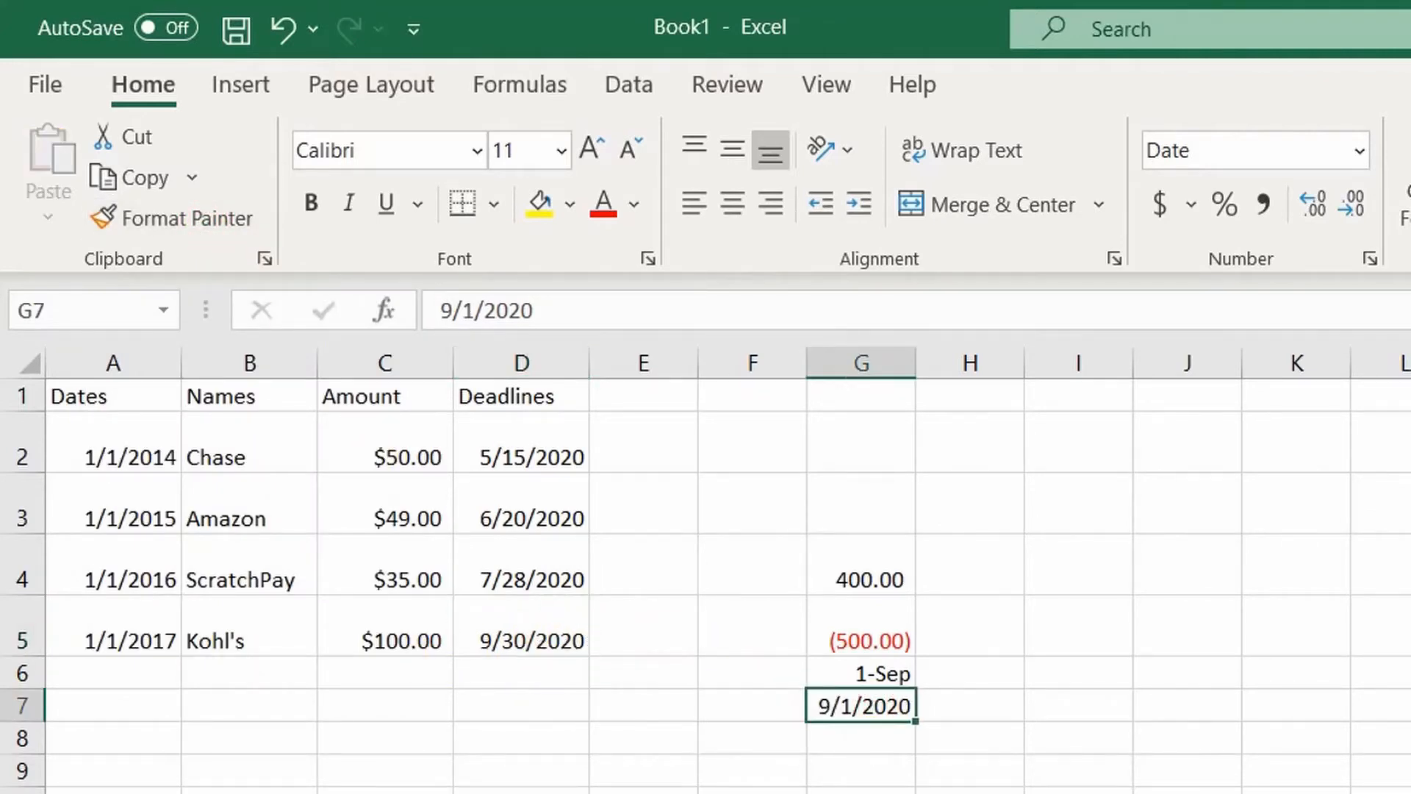
- Review the Alignment settings in the Format Cells dialog for empty cell G3 and cancel the dialog
{"action": "right_click", "coordinate": [825, 488]}
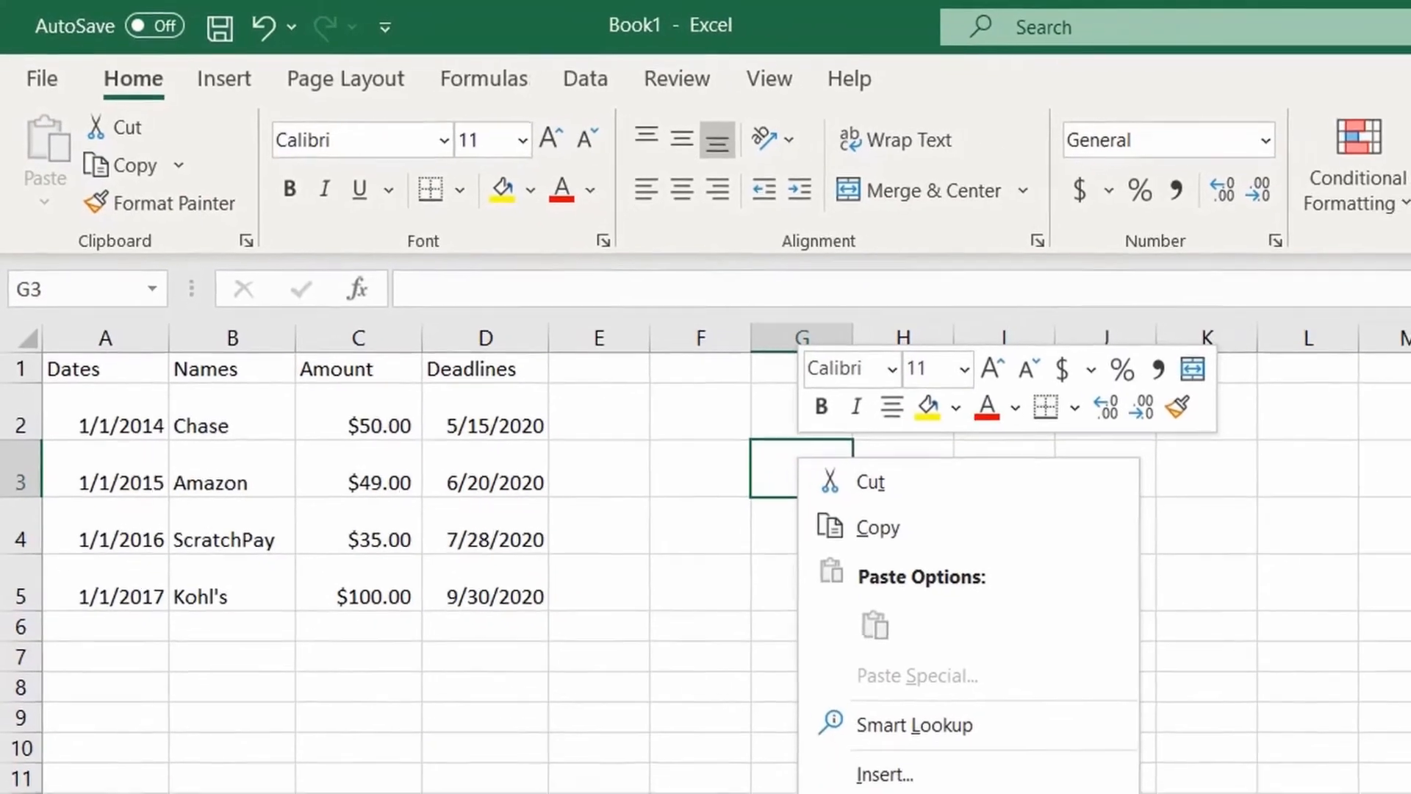
{"action": "left_click", "coordinate": [911, 790]}
{"action": "left_click", "coordinate": [607, 529]}
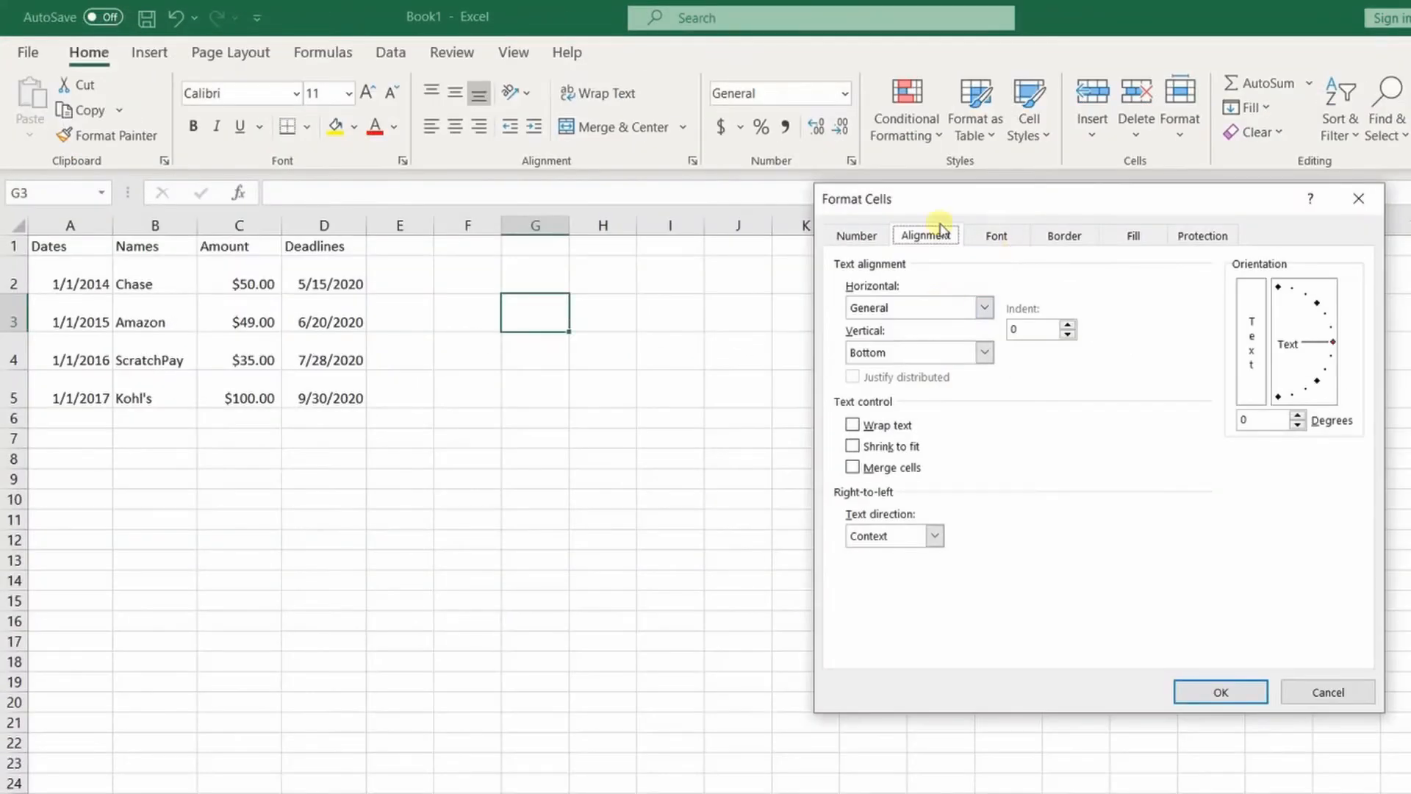
{"action": "left_click", "coordinate": [1327, 694]}
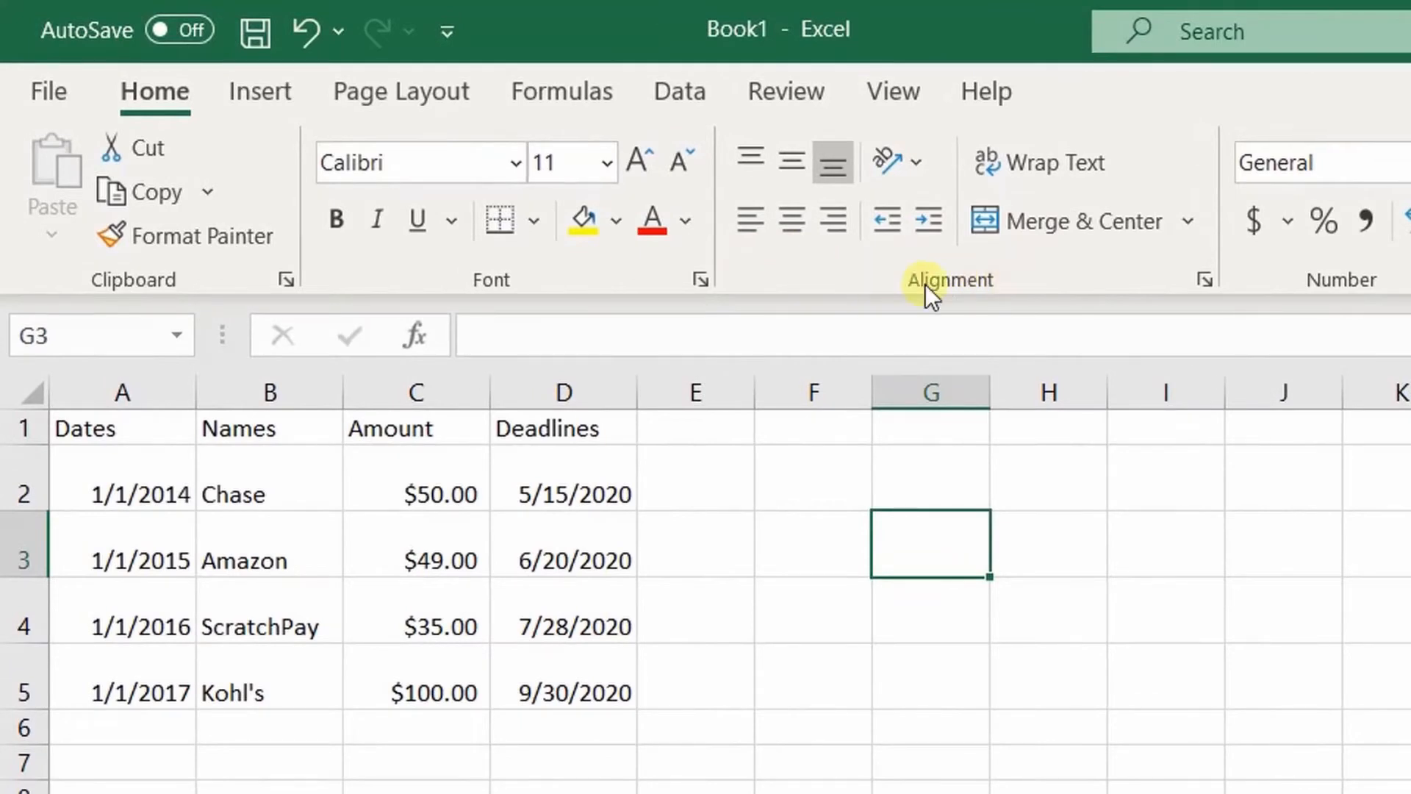
- Compare the middle and top vertical alignments on the Amazon cell B3 and set it back to bottom alignment
{"action": "left_click", "coordinate": [286, 552]}
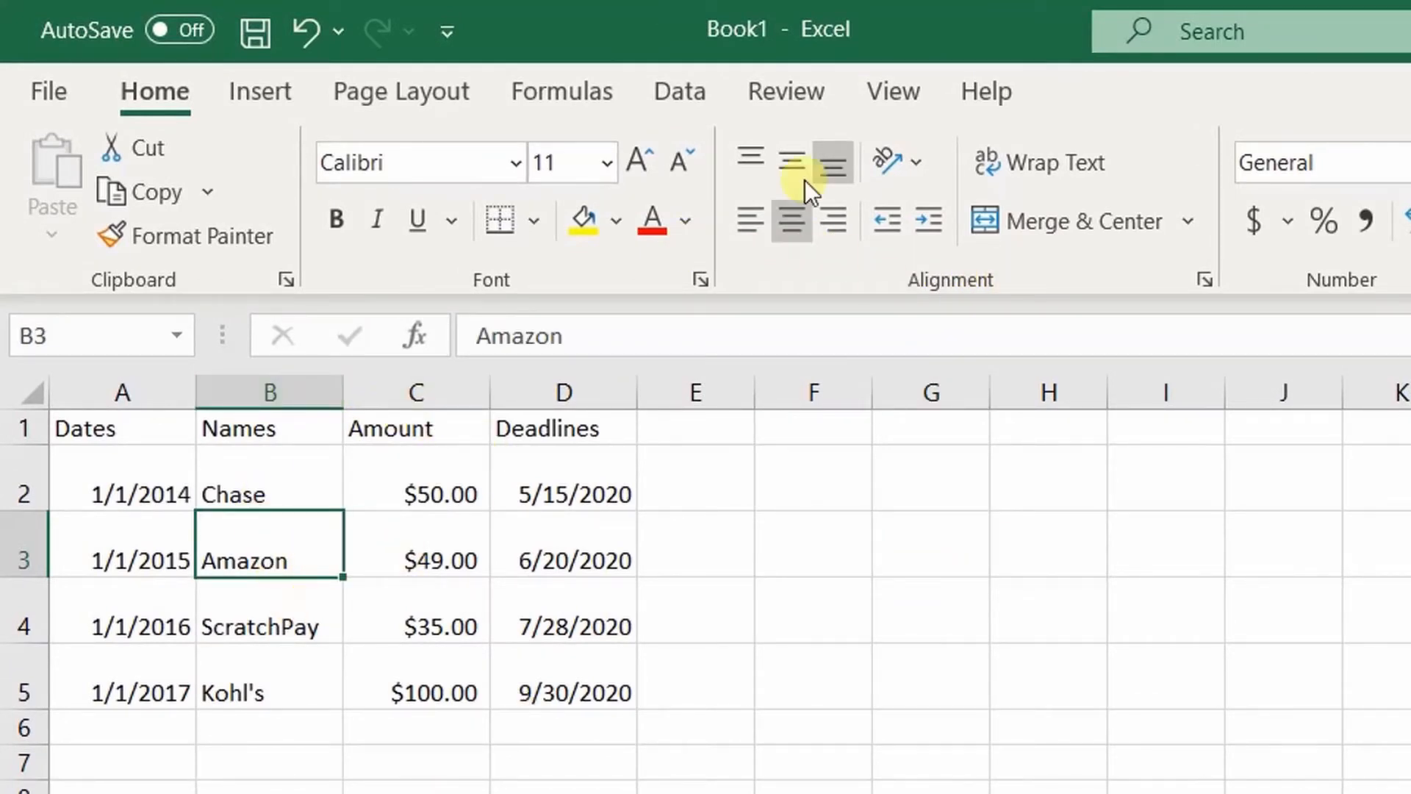
{"action": "left_click", "coordinate": [791, 160]}
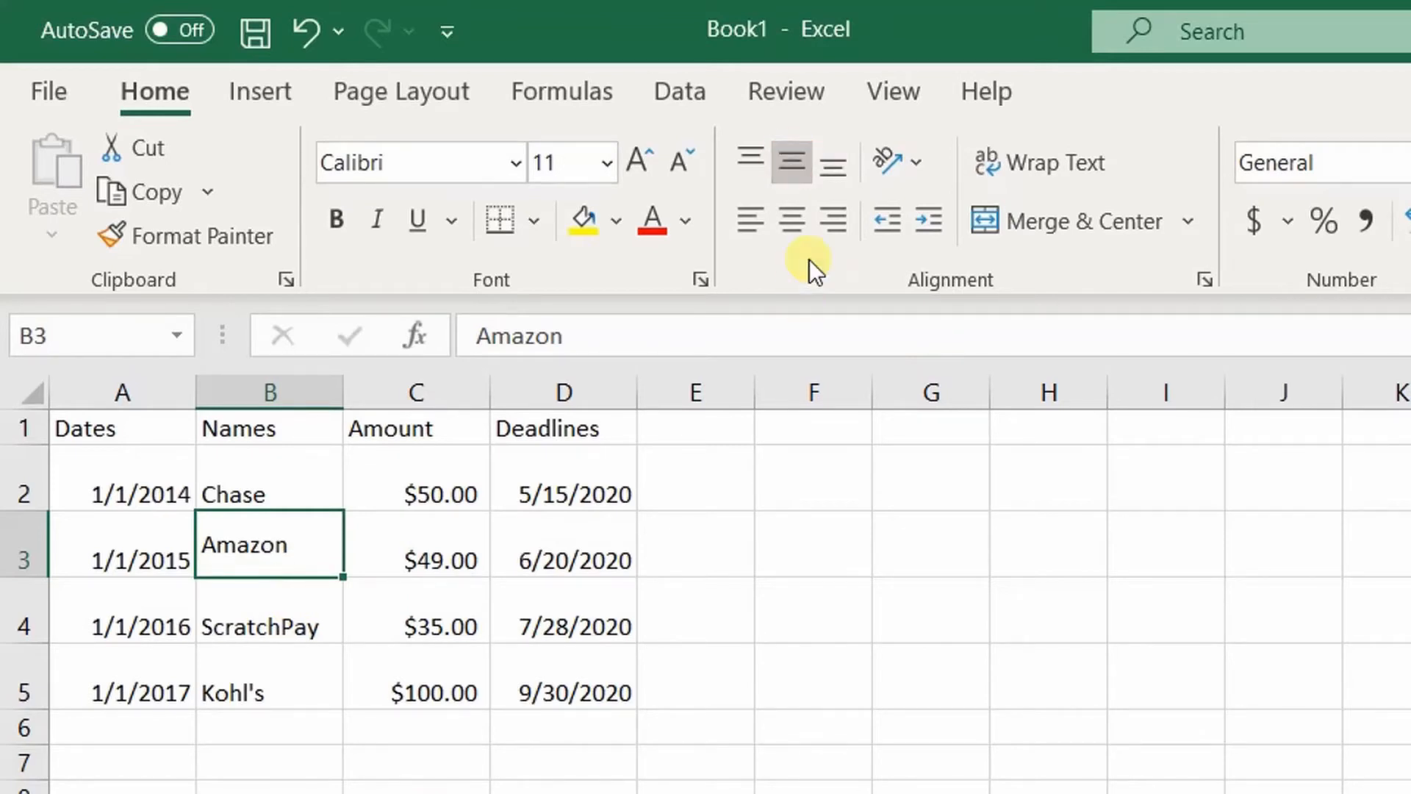
{"action": "left_click", "coordinate": [761, 165]}
{"action": "left_click", "coordinate": [799, 173]}
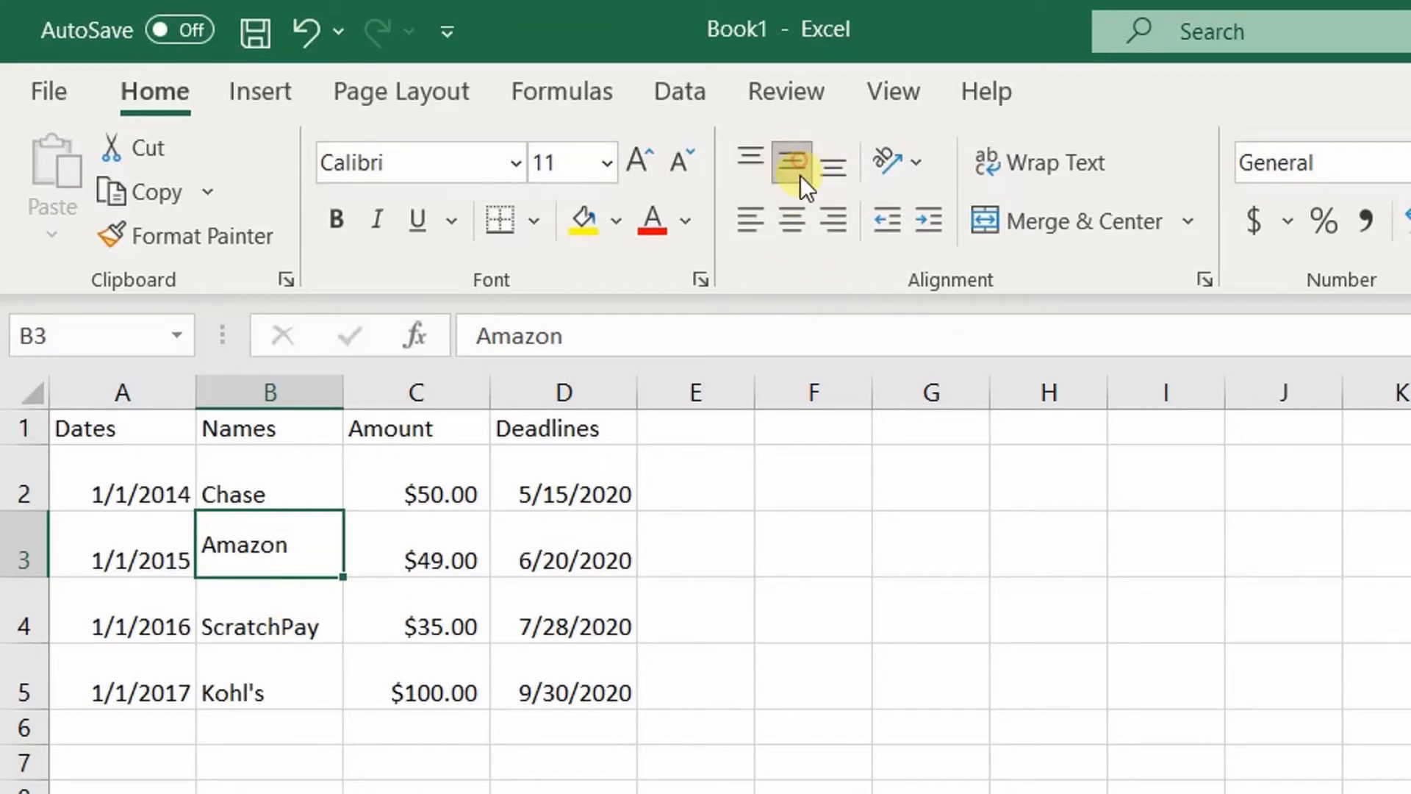
{"action": "left_click", "coordinate": [756, 161]}
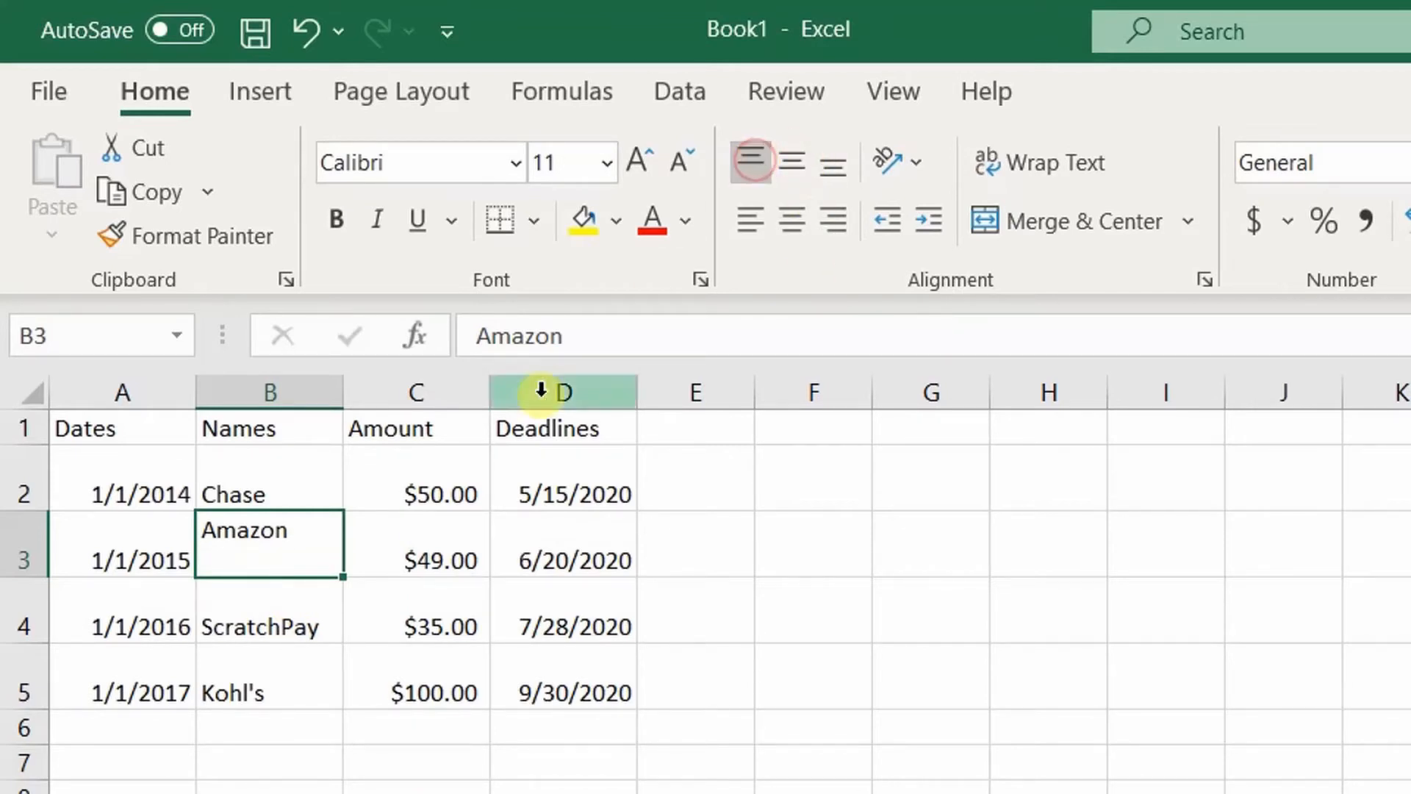
{"action": "left_click", "coordinate": [795, 168]}
{"action": "left_click", "coordinate": [832, 166]}
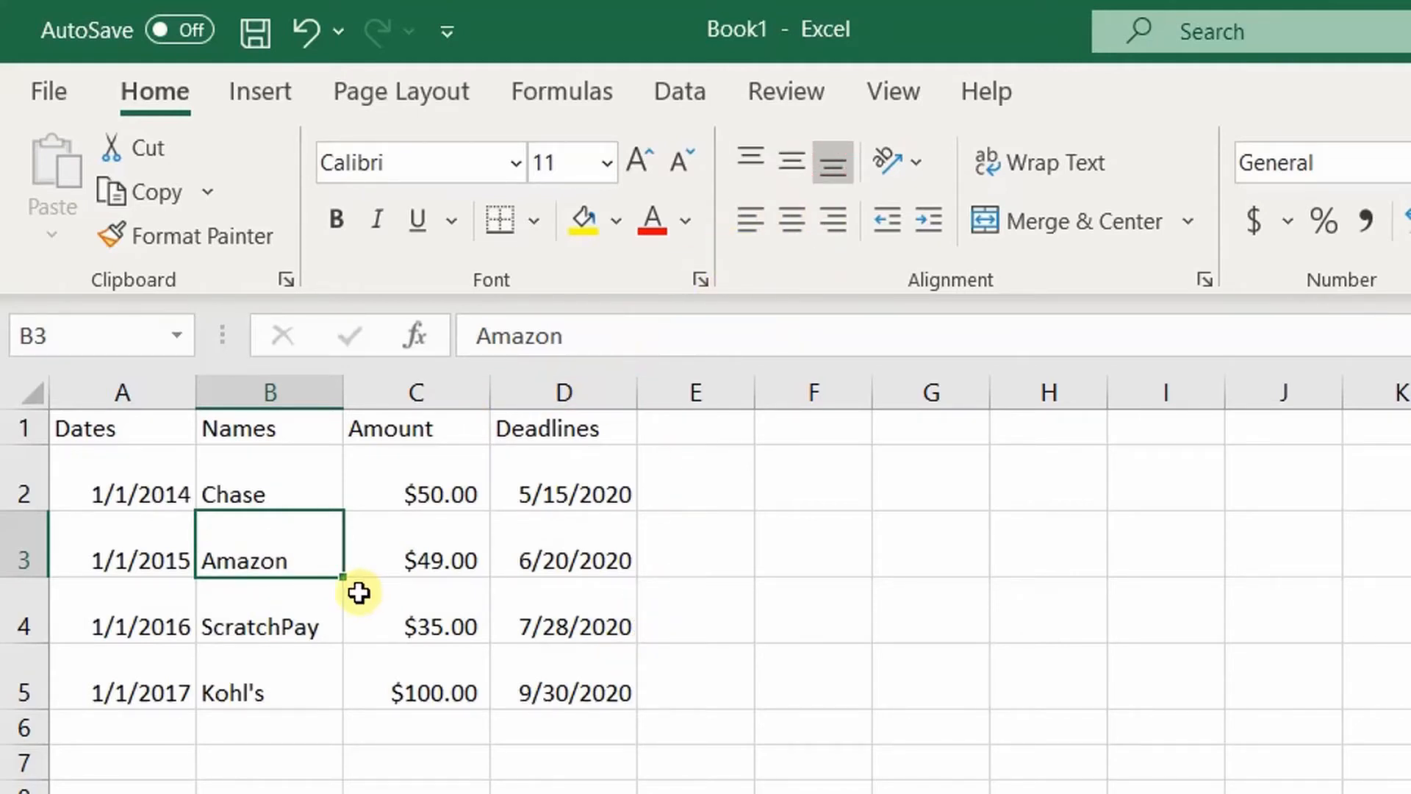
- Compare the left, center and right horizontal alignments on the Amazon cell B3
{"action": "left_click", "coordinate": [756, 219]}
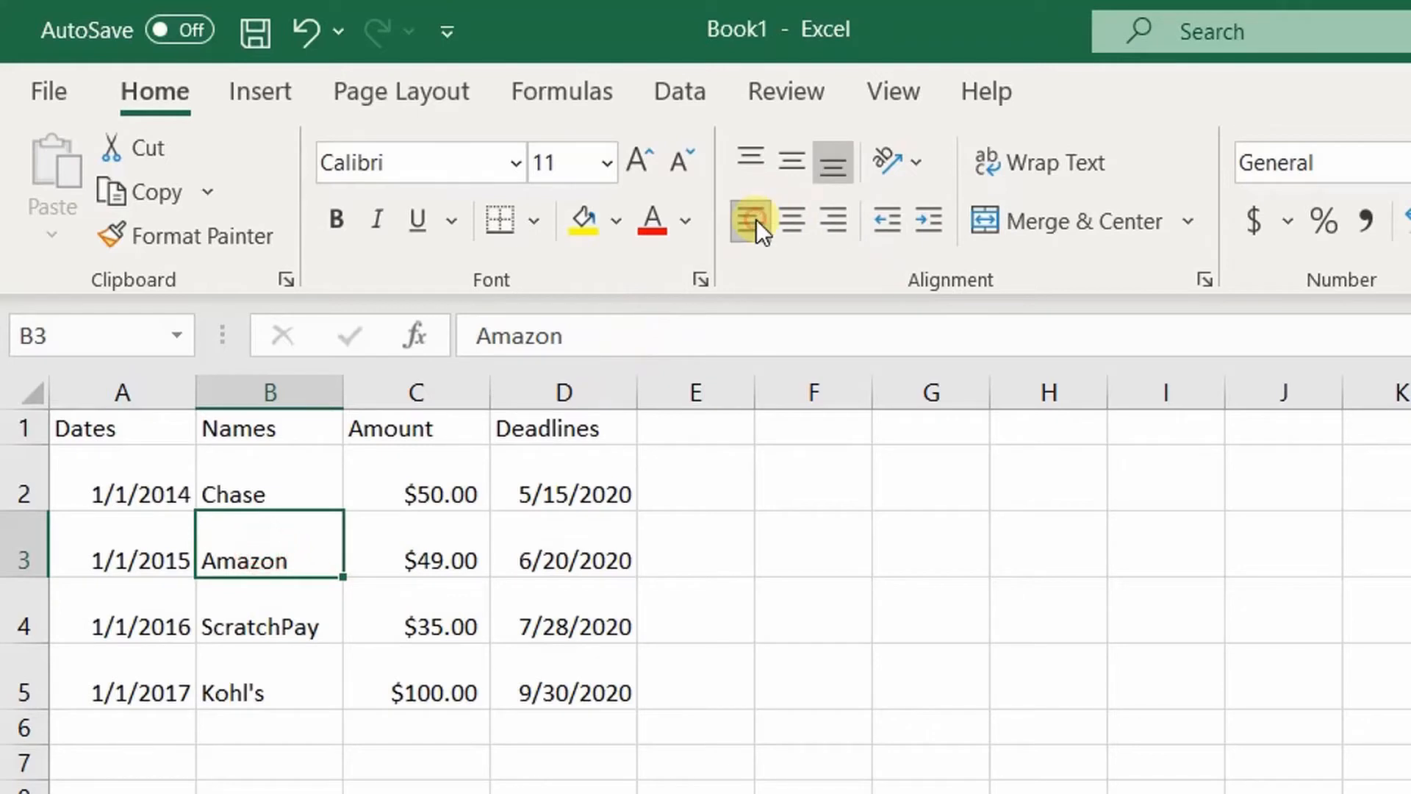
{"action": "left_click", "coordinate": [794, 217]}
{"action": "left_click", "coordinate": [836, 222]}
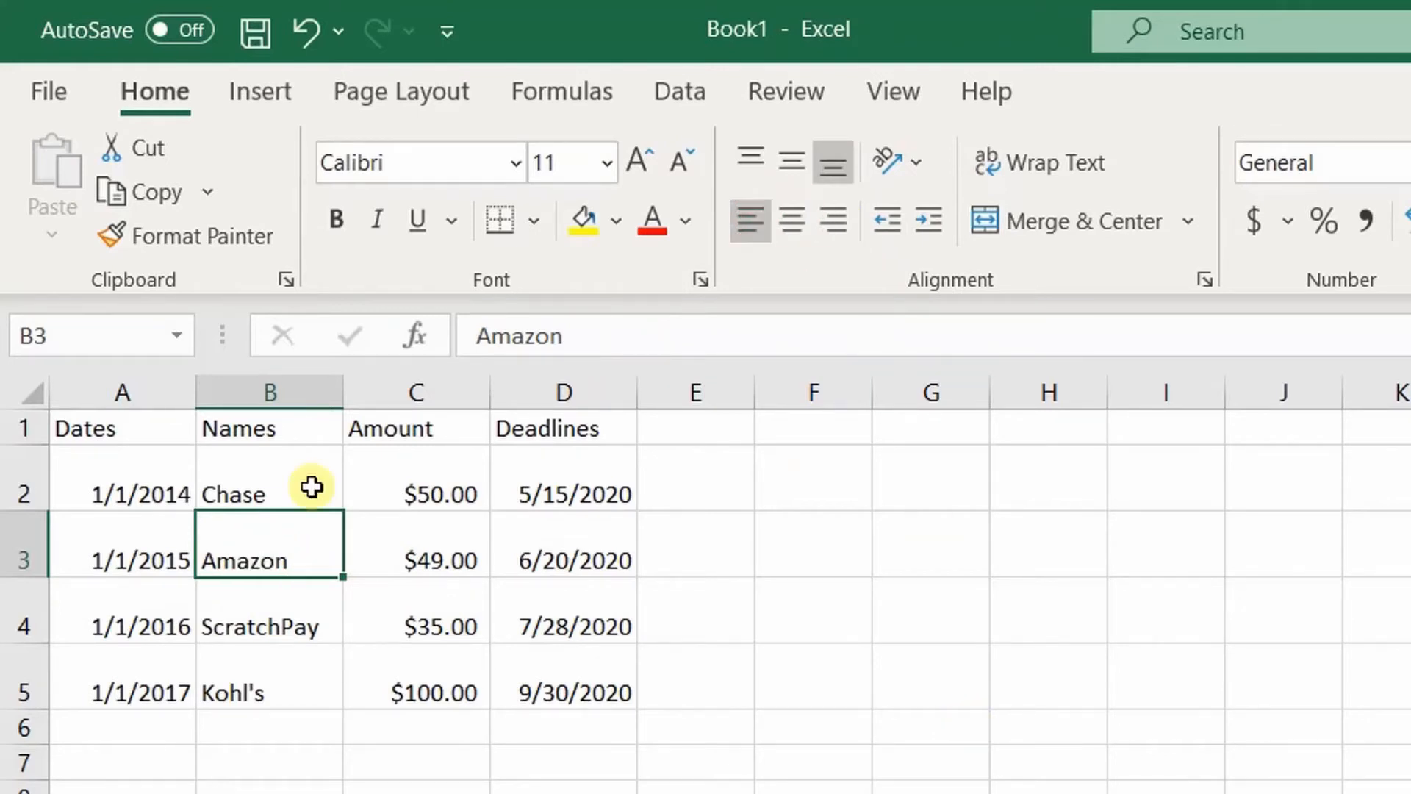
- Center the names in B2:B5 horizontally and align them to the top of their cells
{"action": "left_click_drag", "start_coordinate": [312, 487], "coordinate": [292, 699]}
{"action": "left_click", "coordinate": [792, 217]}
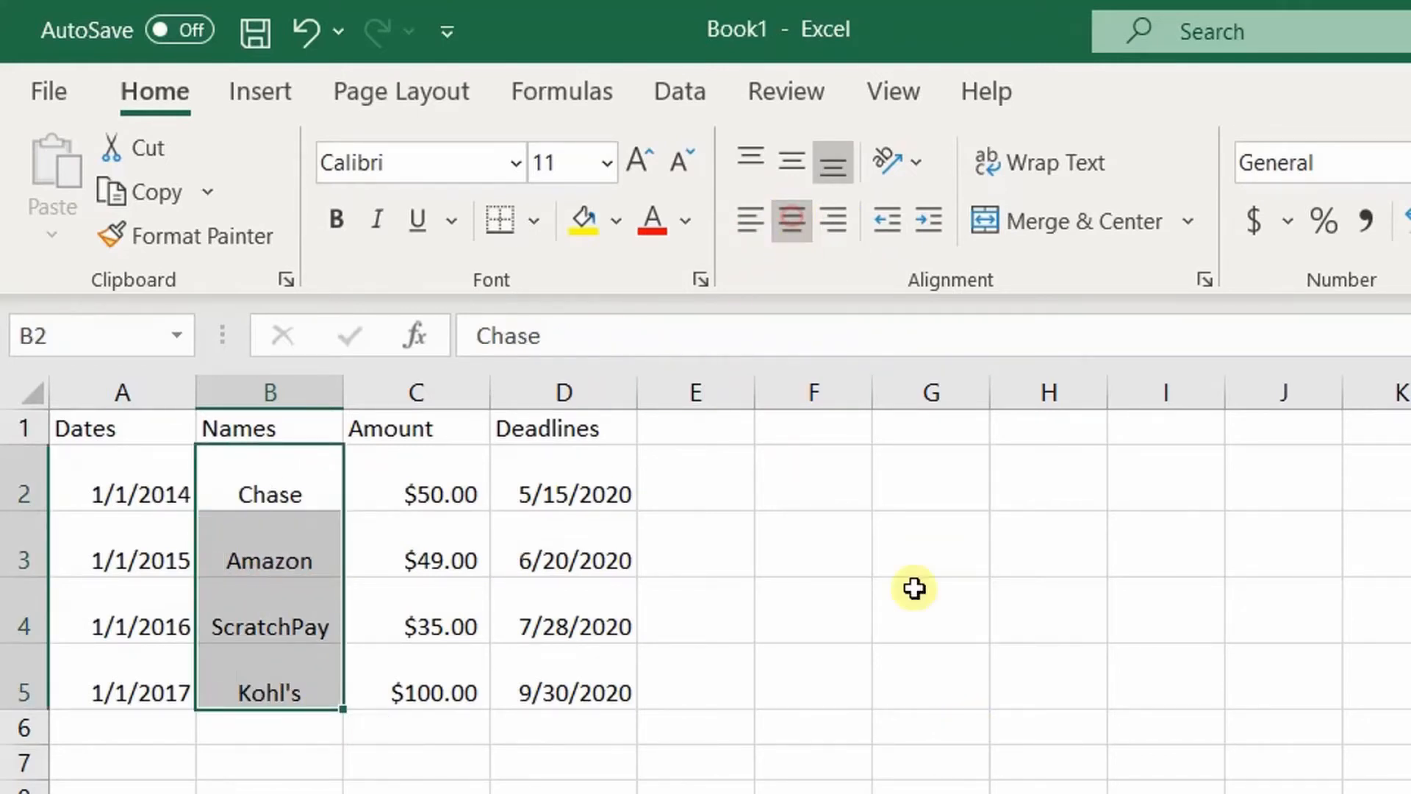
{"action": "left_click", "coordinate": [803, 159]}
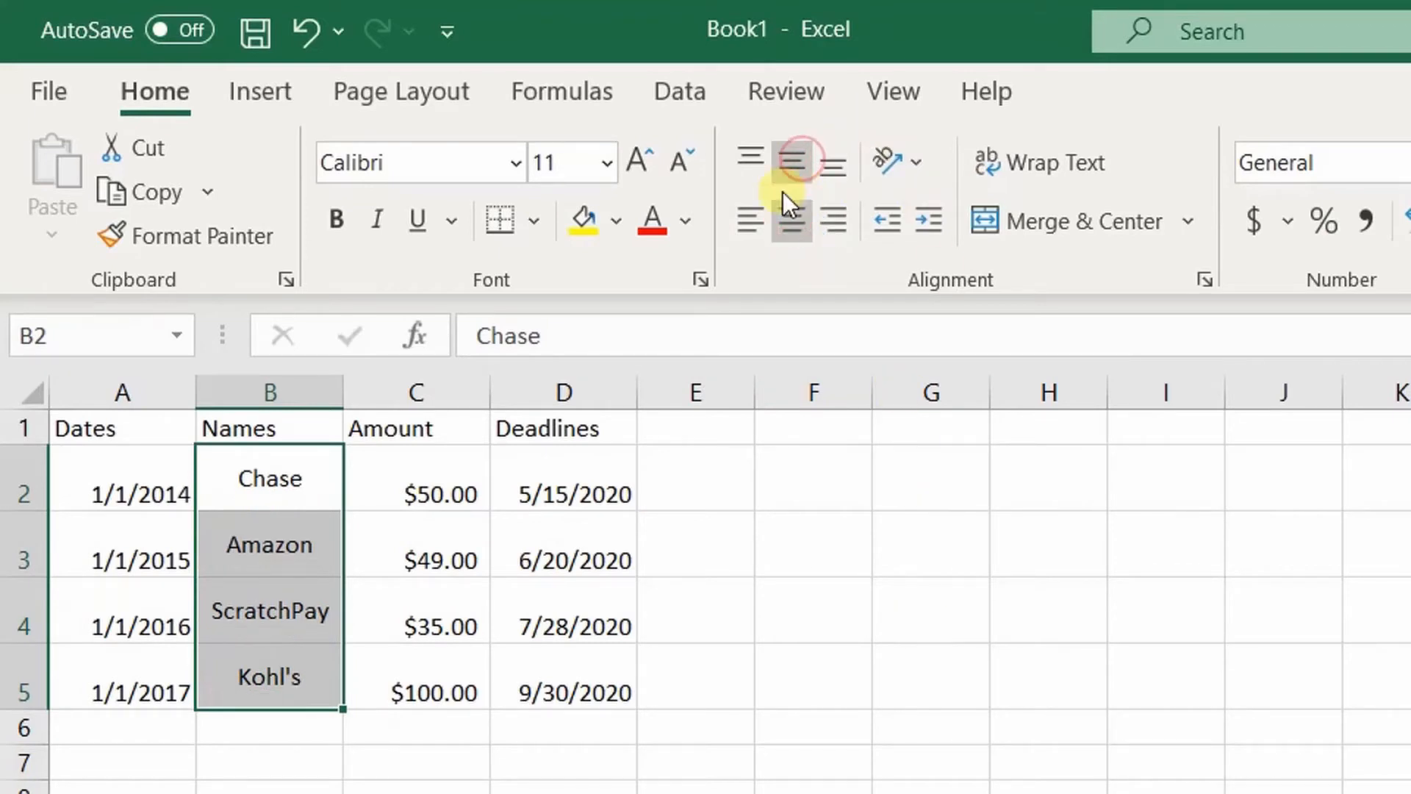
{"action": "left_click", "coordinate": [755, 158]}
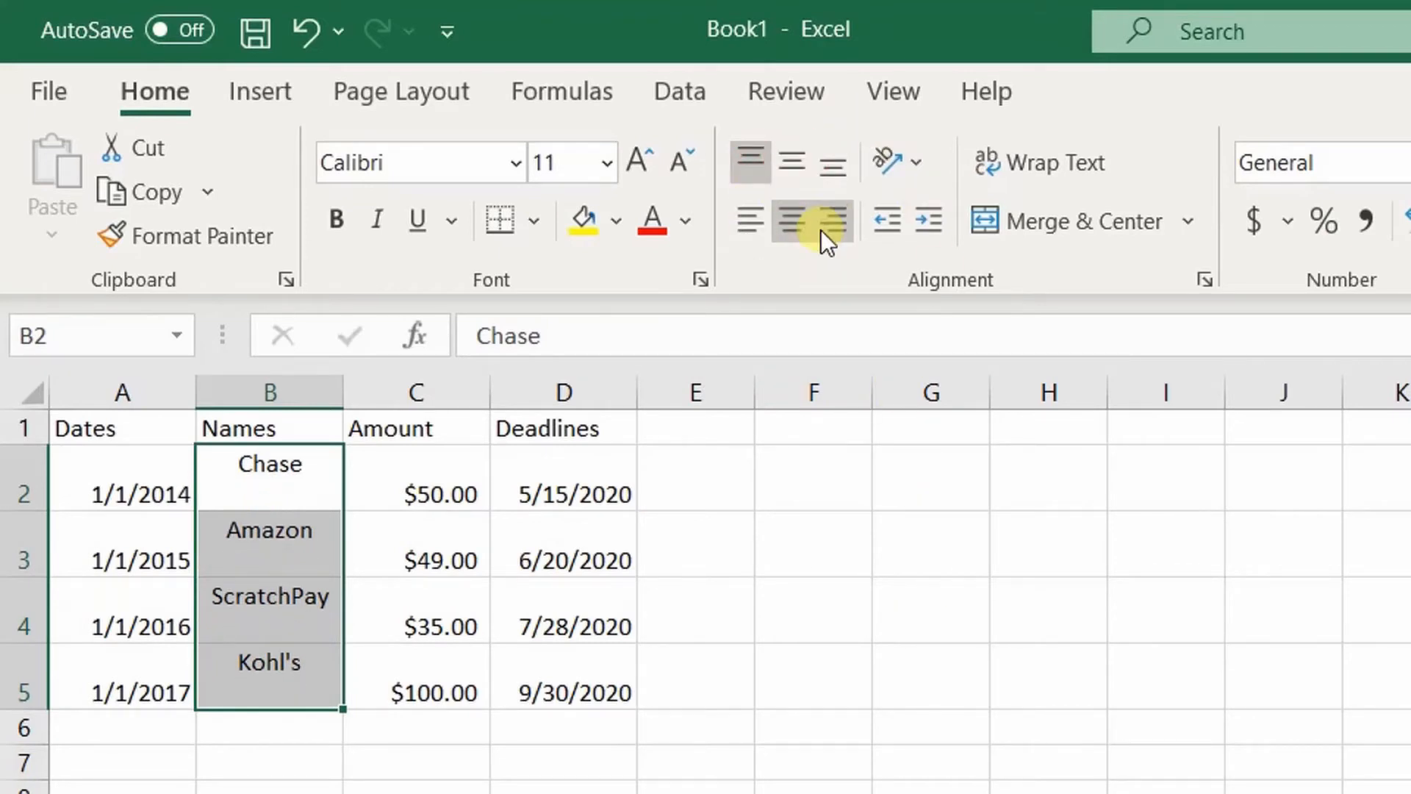
{"action": "left_click", "coordinate": [247, 653]}
{"action": "left_click", "coordinate": [235, 481]}
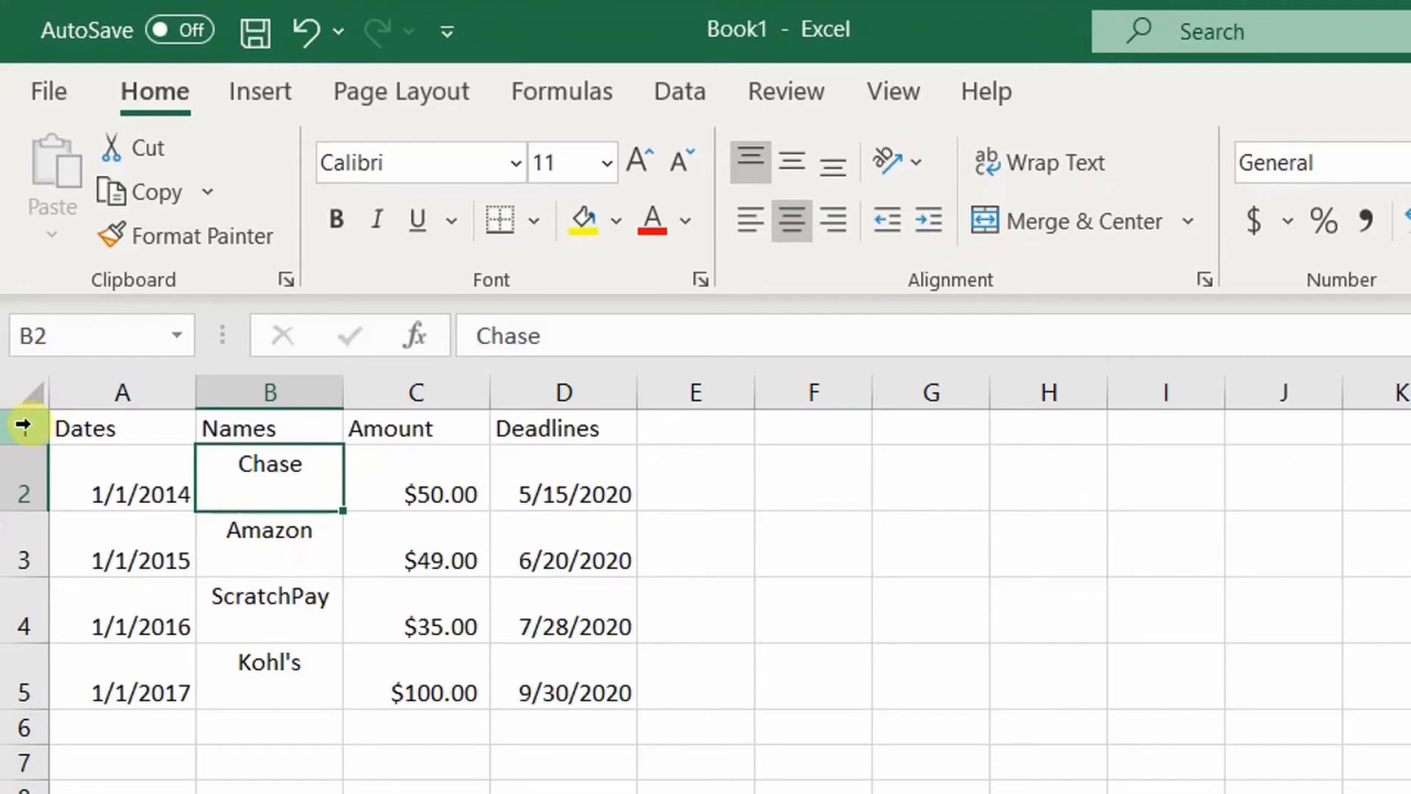
- Insert a new row above the header row and enter the title Bills in cell B1
{"action": "left_click", "coordinate": [21, 428]}
{"action": "right_click", "coordinate": [21, 430]}
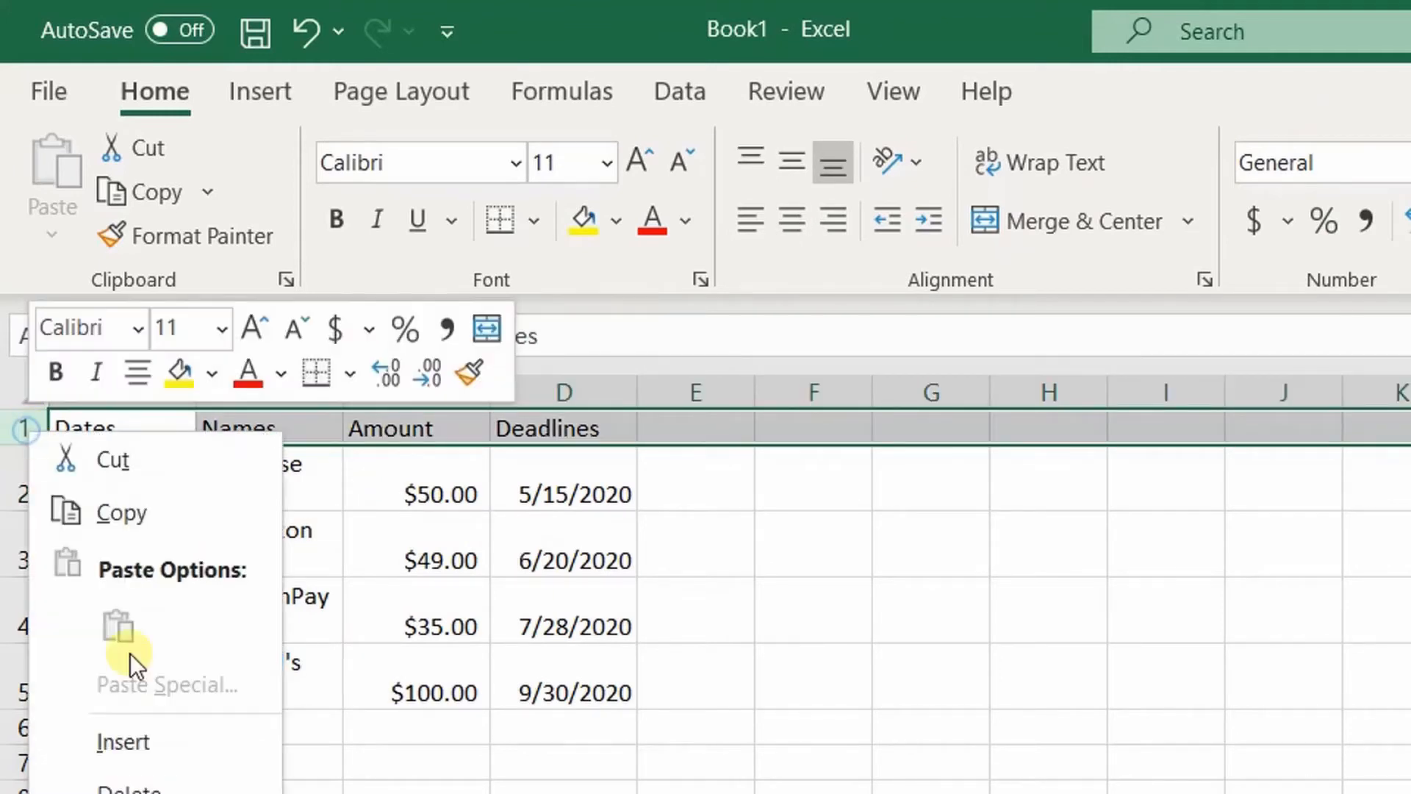
{"action": "left_click", "coordinate": [145, 744]}
{"action": "left_click", "coordinate": [431, 763]}
{"action": "left_click", "coordinate": [266, 430]}
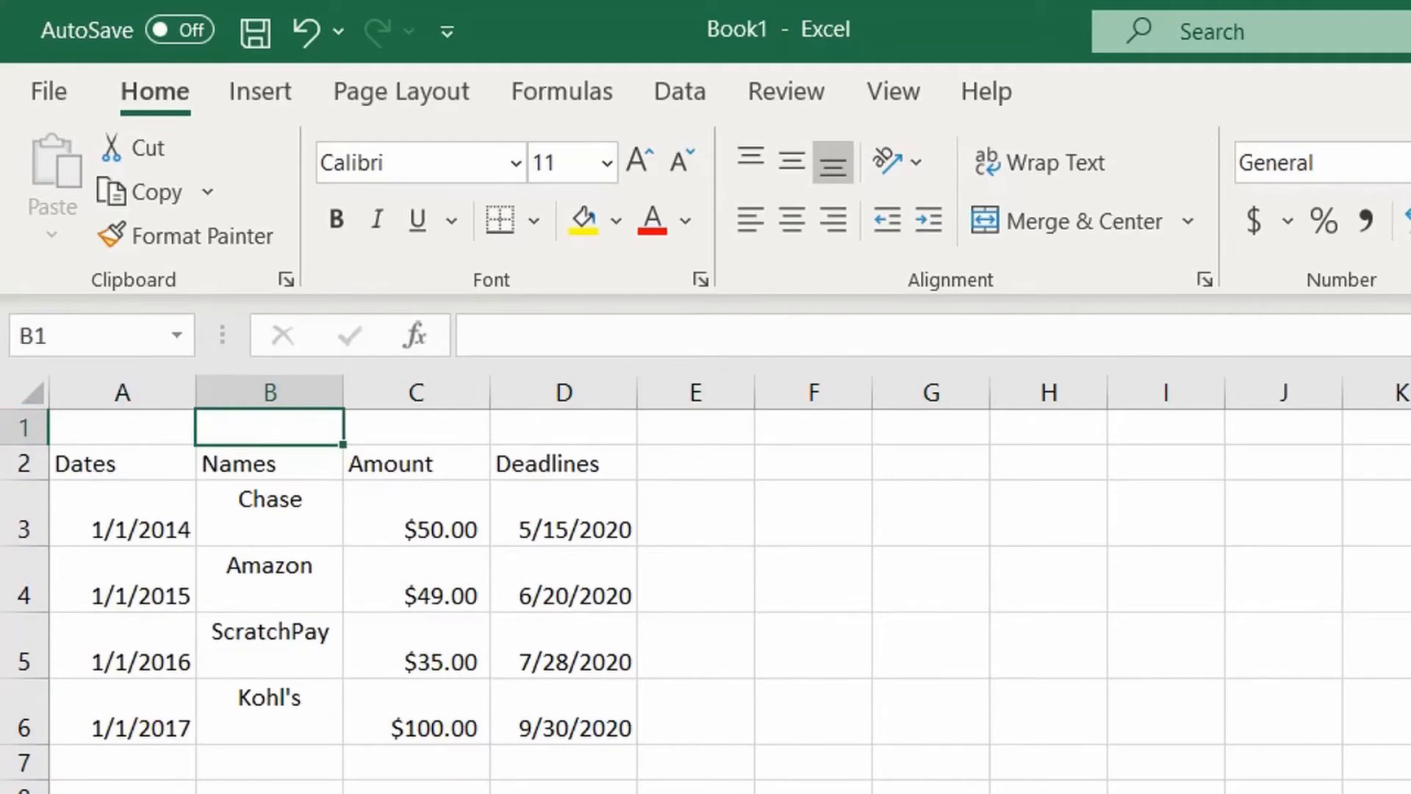
{"action": "type", "text": "Bil"}
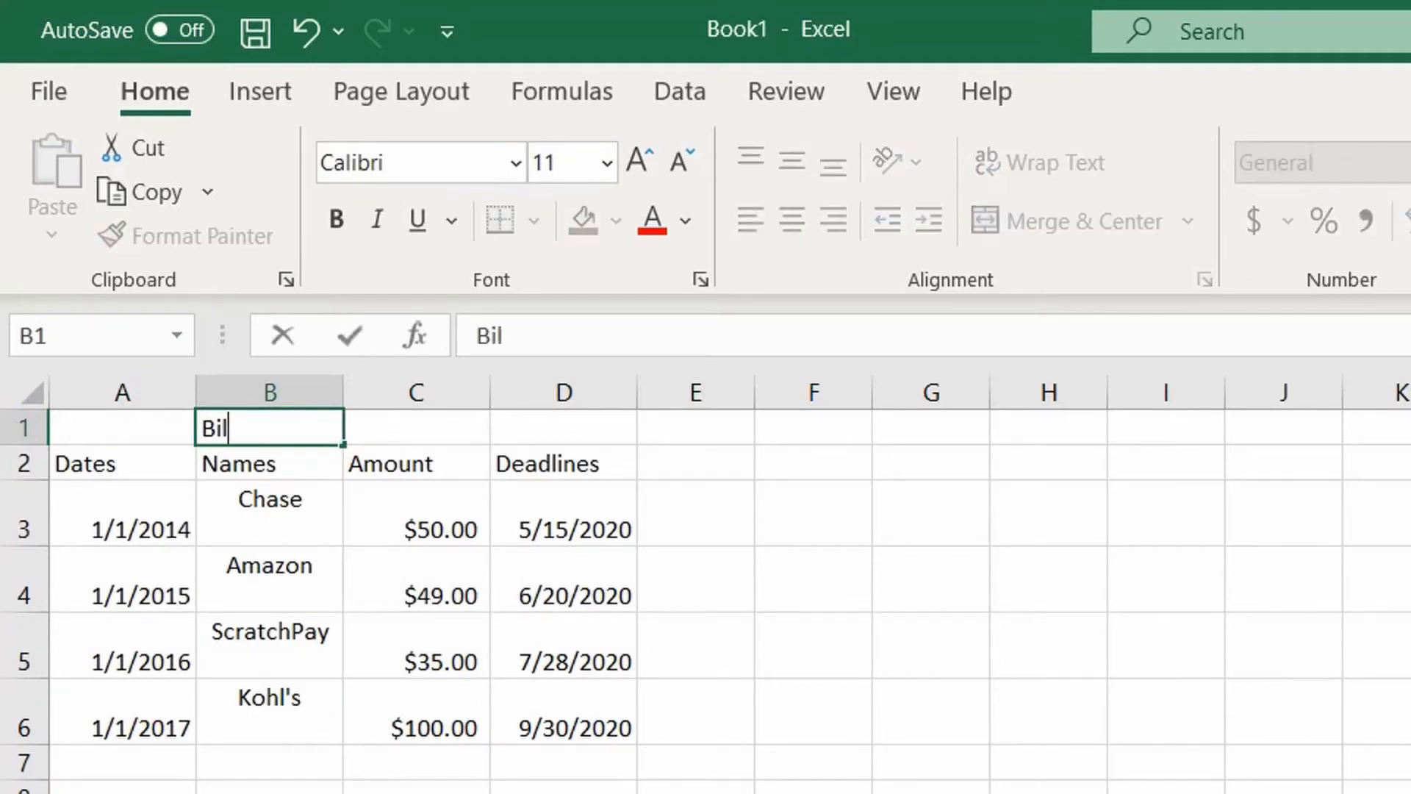
{"action": "type", "text": "ls"}
{"action": "key", "text": "Return"}
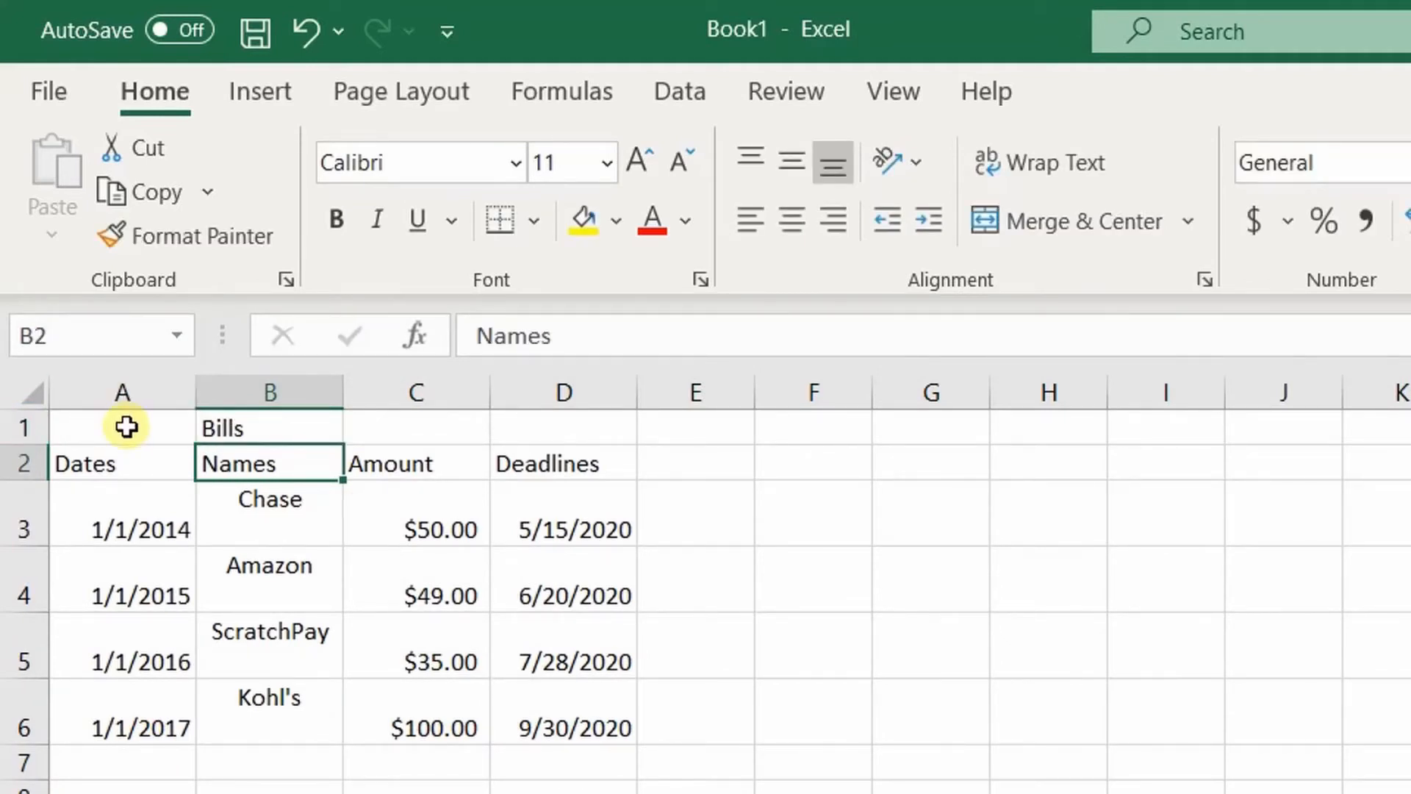
- Merge and center the Bills title across cells A1 to D1
{"action": "left_click_drag", "start_coordinate": [127, 426], "coordinate": [566, 425]}
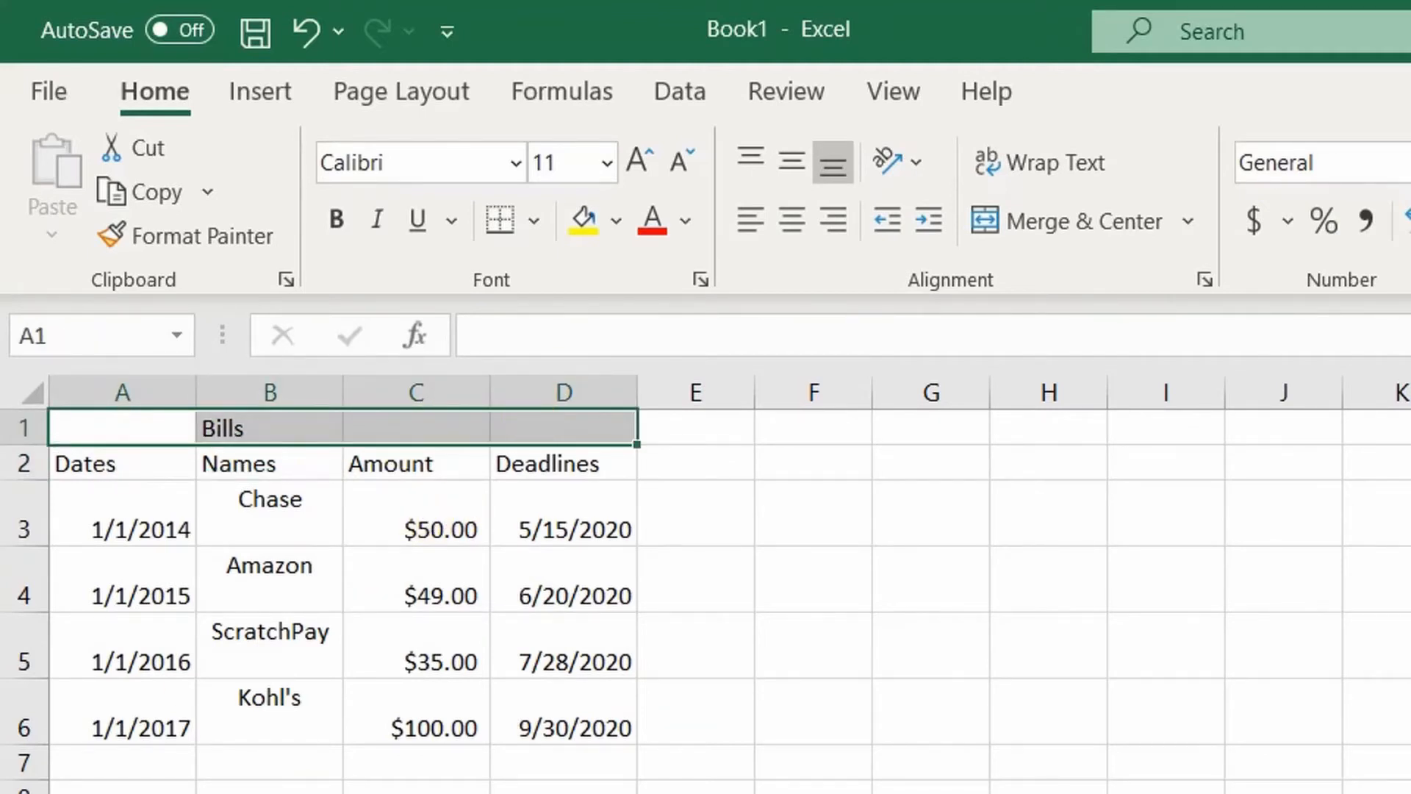
{"action": "left_click_drag", "start_coordinate": [125, 424], "coordinate": [557, 413]}
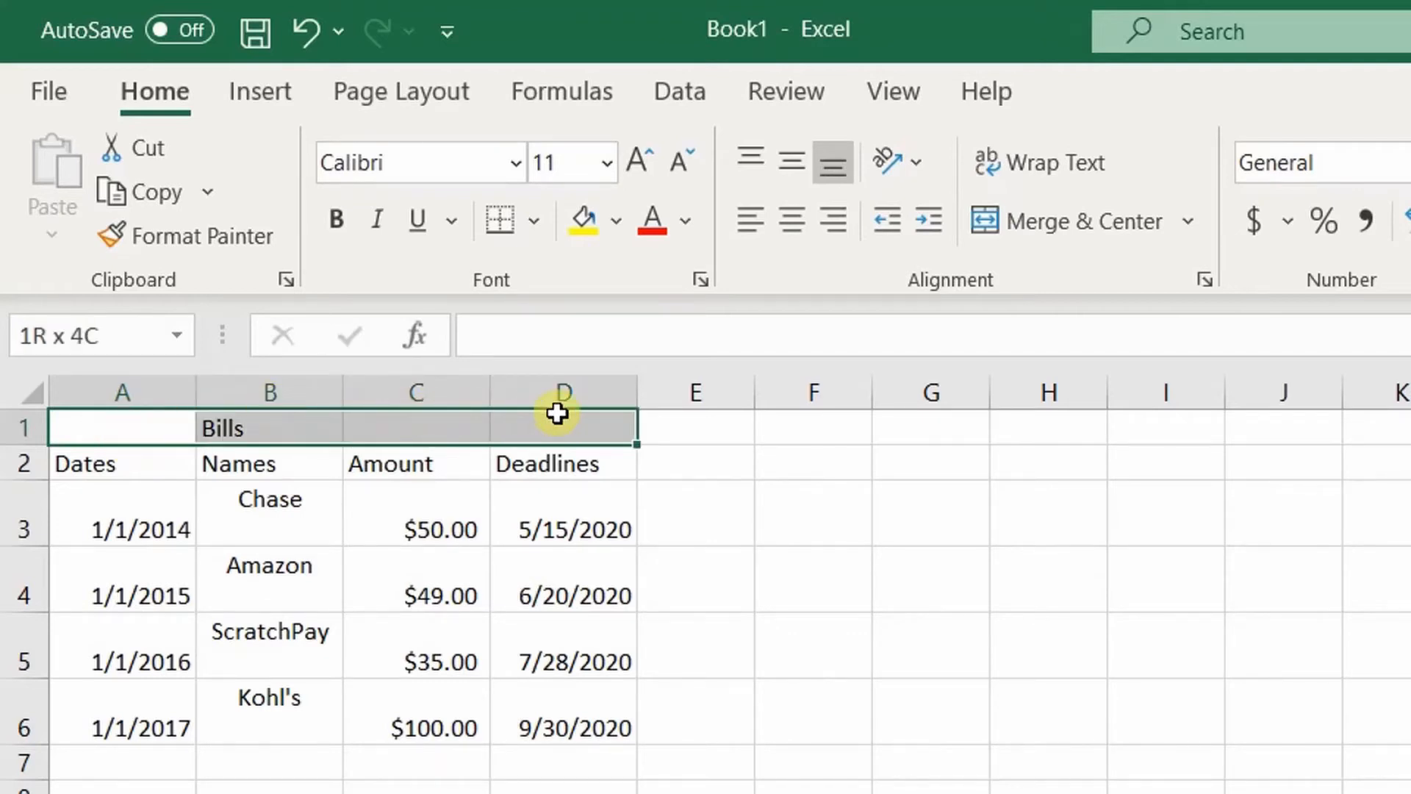
{"action": "left_click", "coordinate": [1093, 228]}
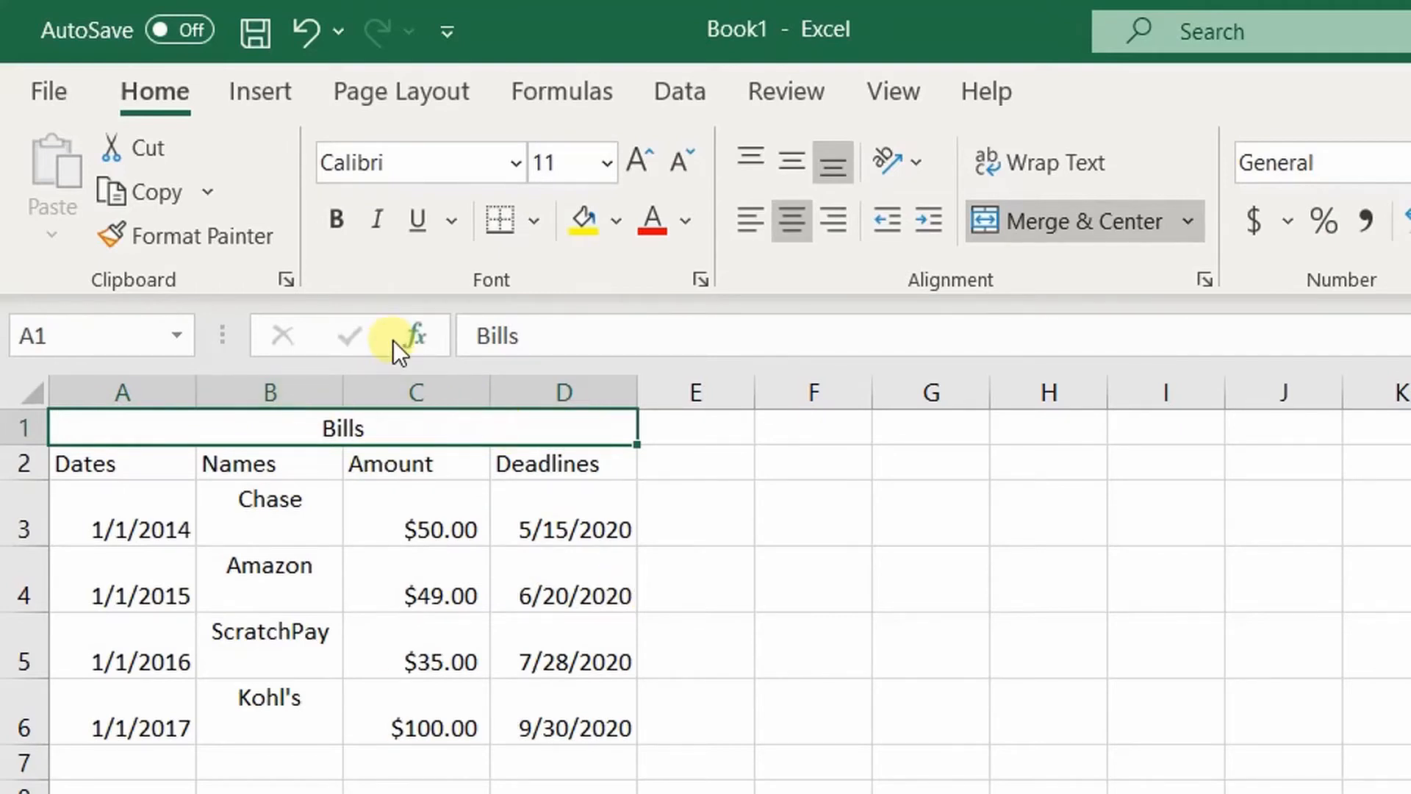
- Make the merged Bills title bold, trying out italic and underline without keeping either
{"action": "left_click", "coordinate": [335, 219]}
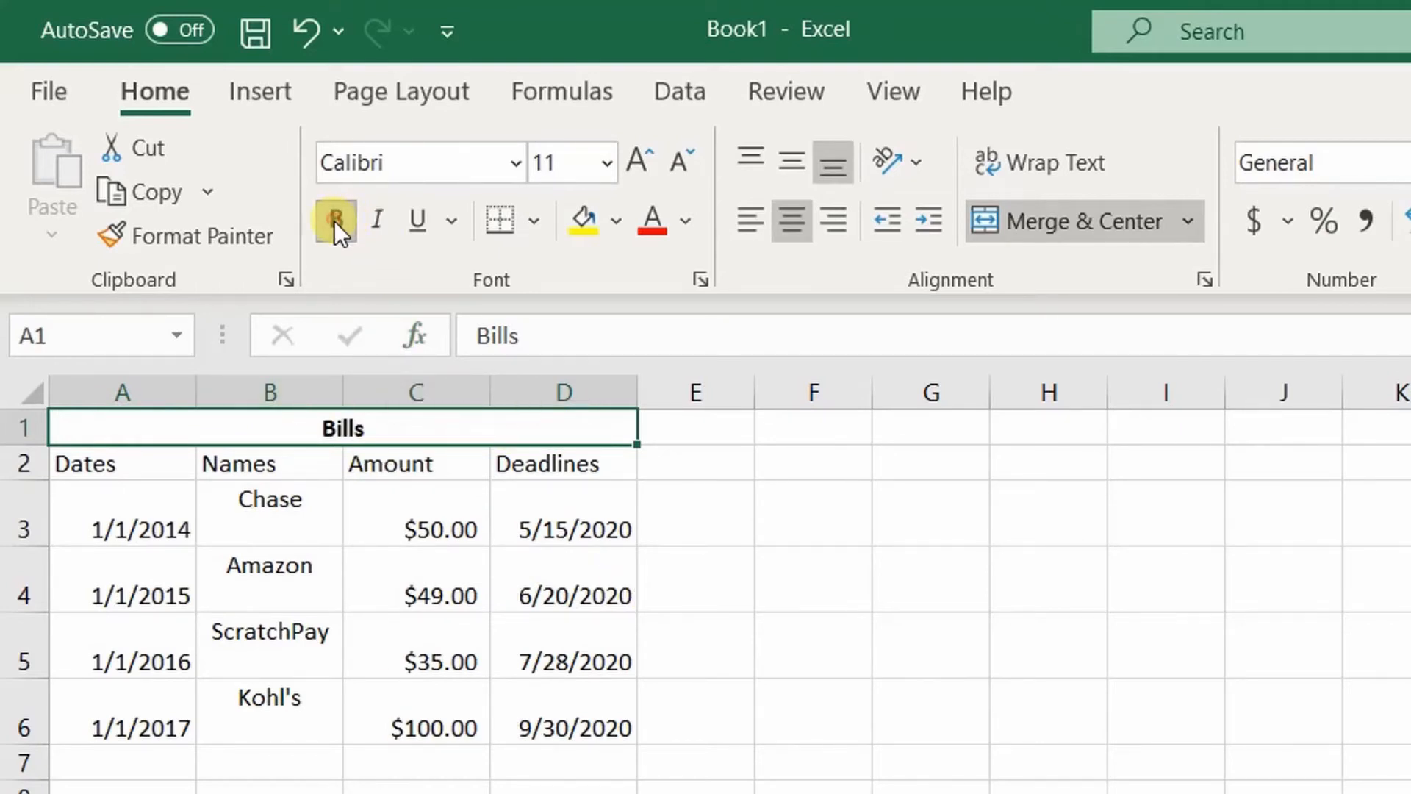
{"action": "left_click", "coordinate": [379, 222]}
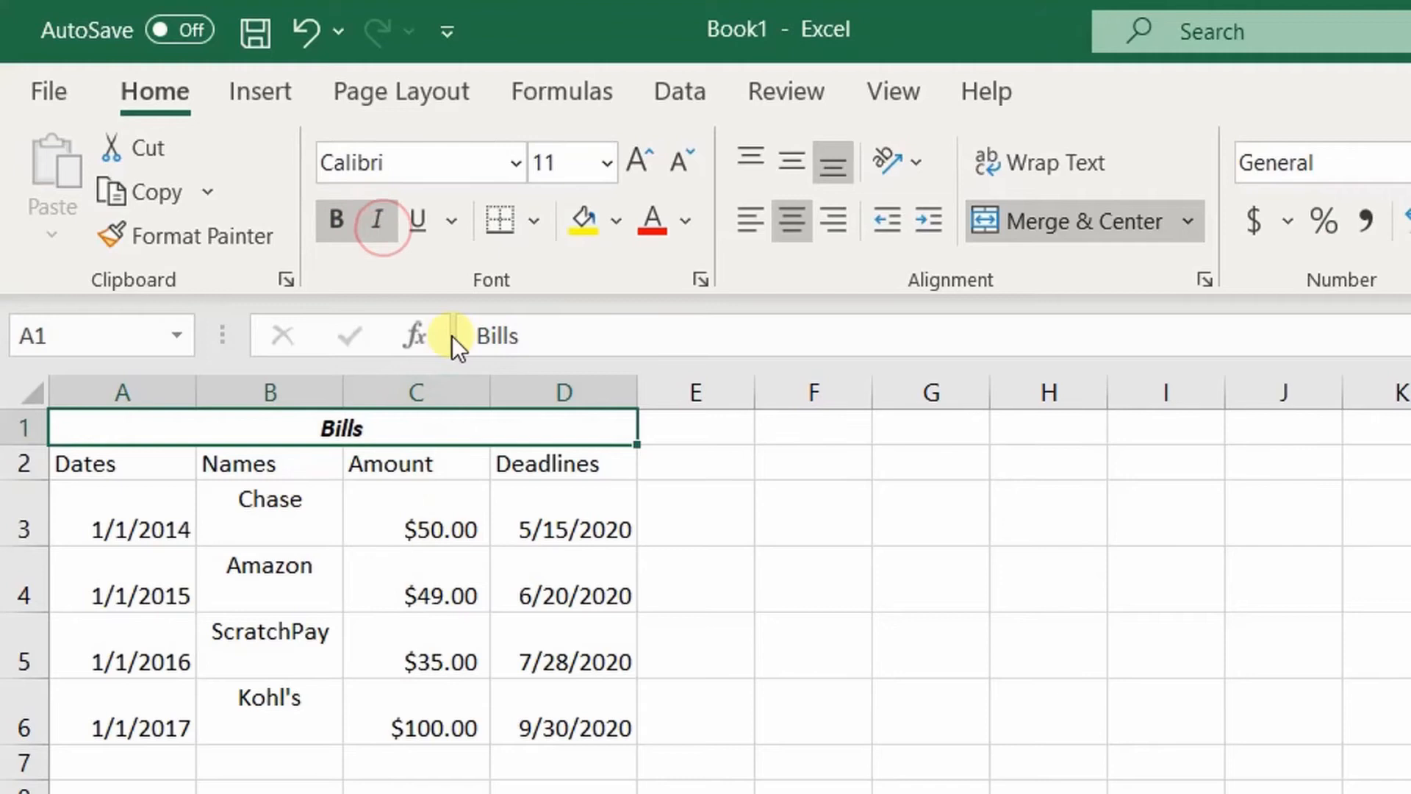
{"action": "left_click", "coordinate": [425, 228]}
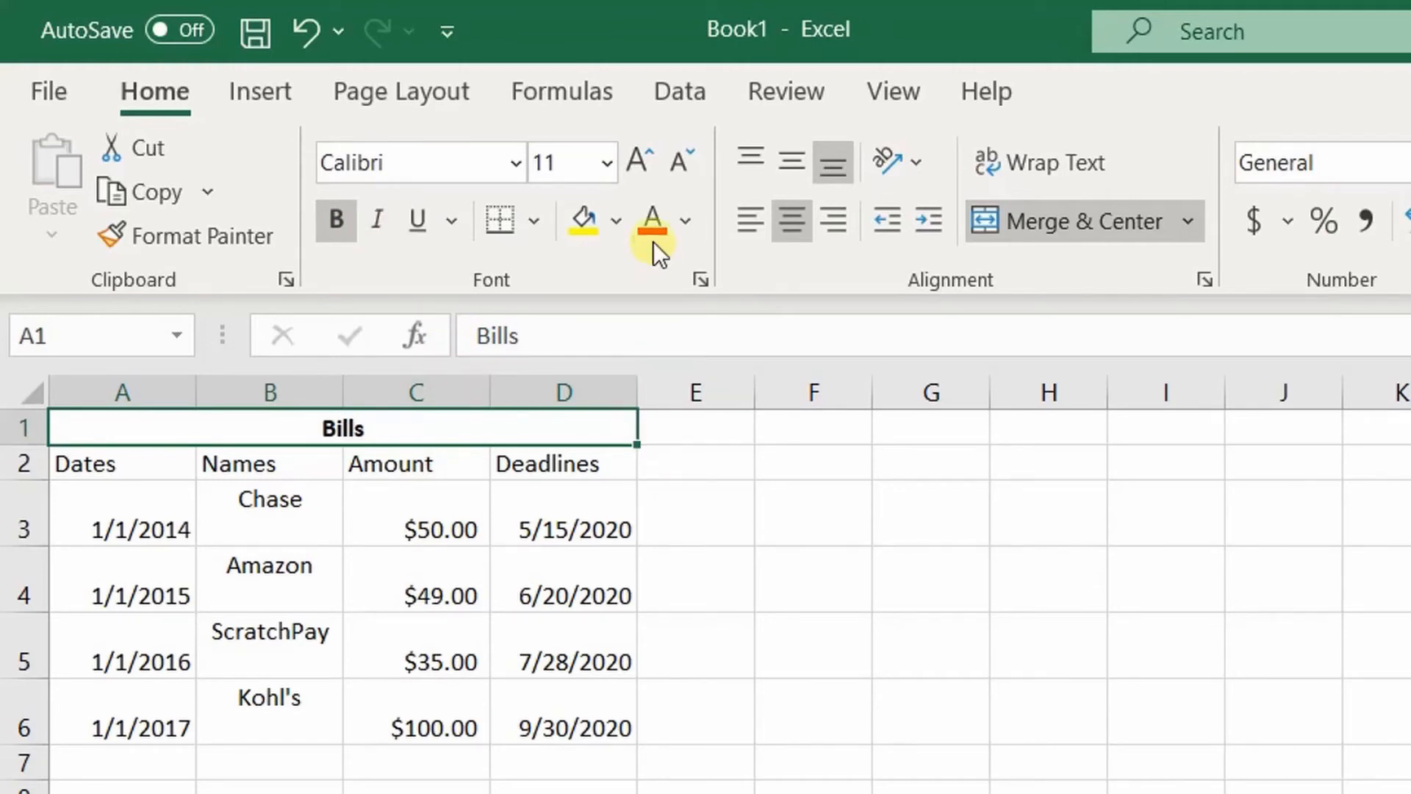
- Reduce the Bills title's font size to 8 and enlarge it to 18
{"action": "left_click", "coordinate": [686, 156]}
{"action": "left_click", "coordinate": [686, 156]}
{"action": "left_click", "coordinate": [686, 156]}
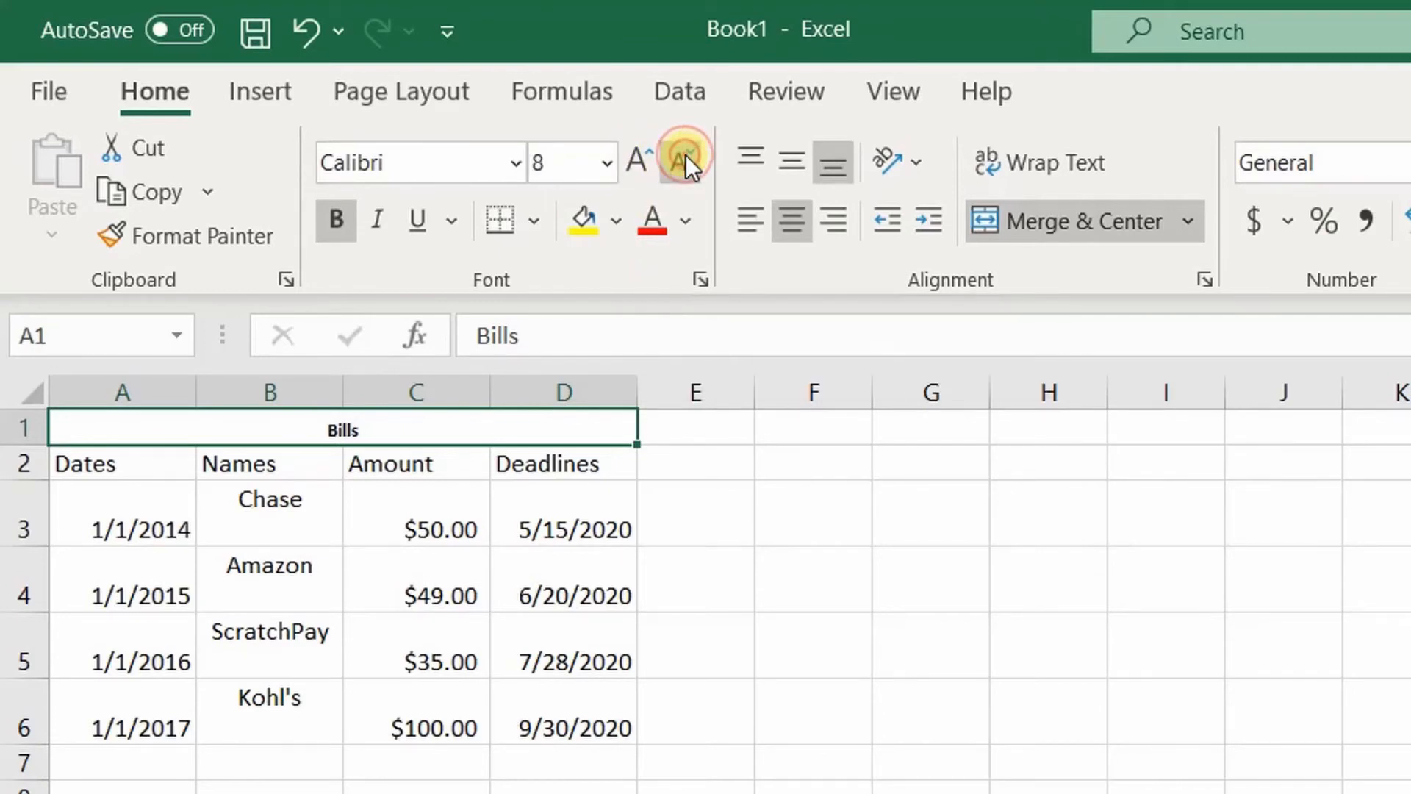
{"action": "left_click", "coordinate": [642, 166]}
{"action": "left_click", "coordinate": [642, 166]}
{"action": "left_click", "coordinate": [642, 166]}
{"action": "left_click", "coordinate": [642, 167]}
{"action": "left_click", "coordinate": [642, 166]}
{"action": "left_click", "coordinate": [643, 166]}
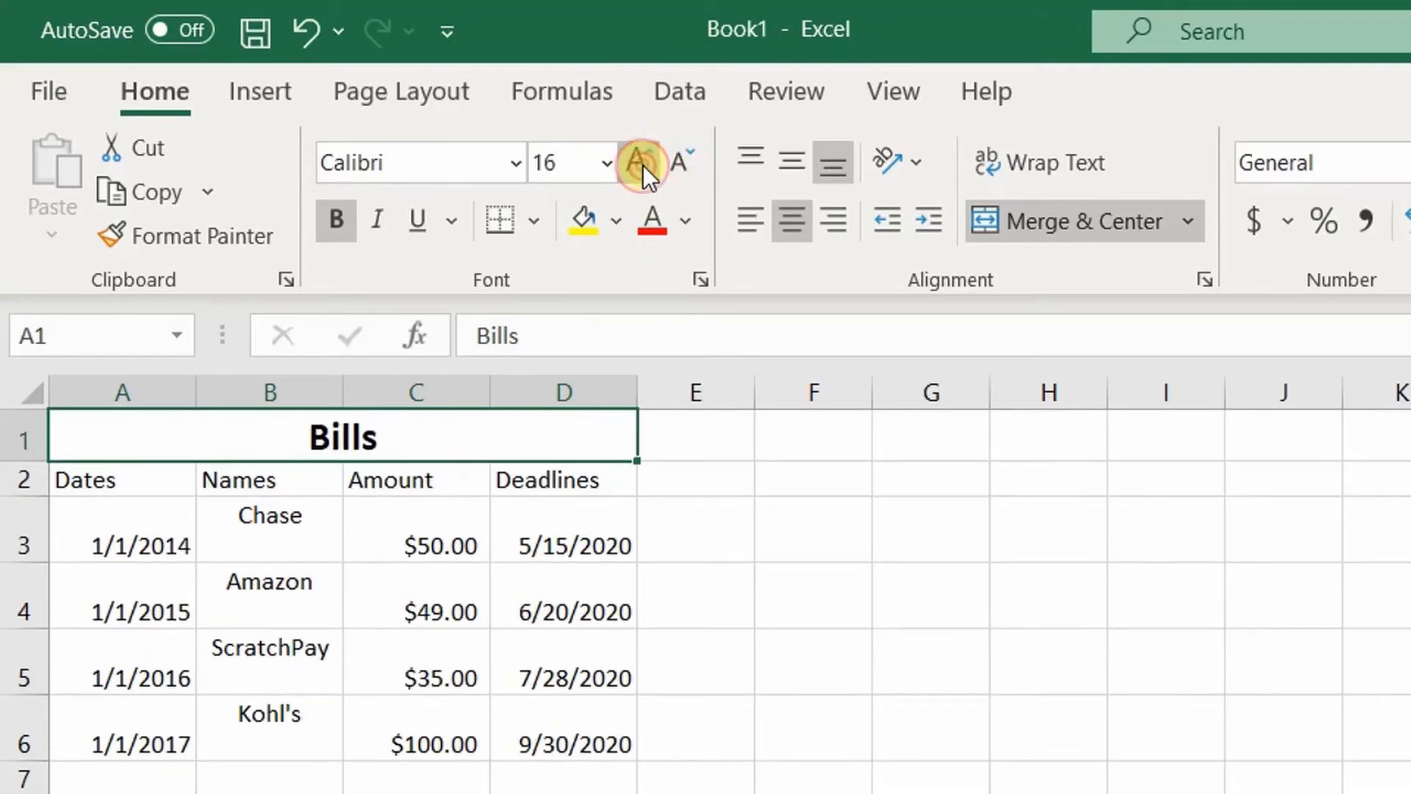
{"action": "left_click", "coordinate": [643, 164]}
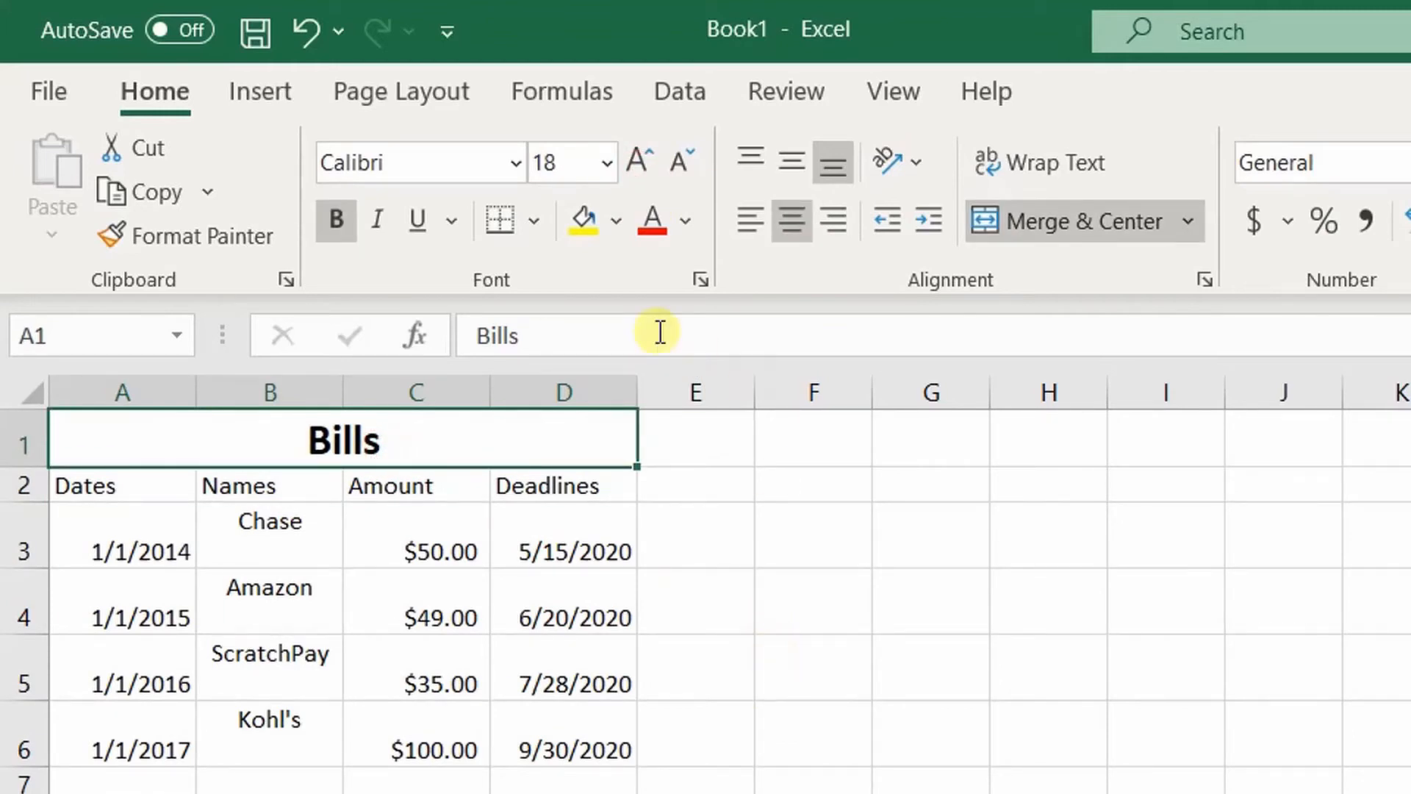
- Fill the merged Bills title cell with yellow
{"action": "left_click", "coordinate": [622, 225]}
{"action": "left_click", "coordinate": [623, 228]}
{"action": "left_click", "coordinate": [583, 220]}
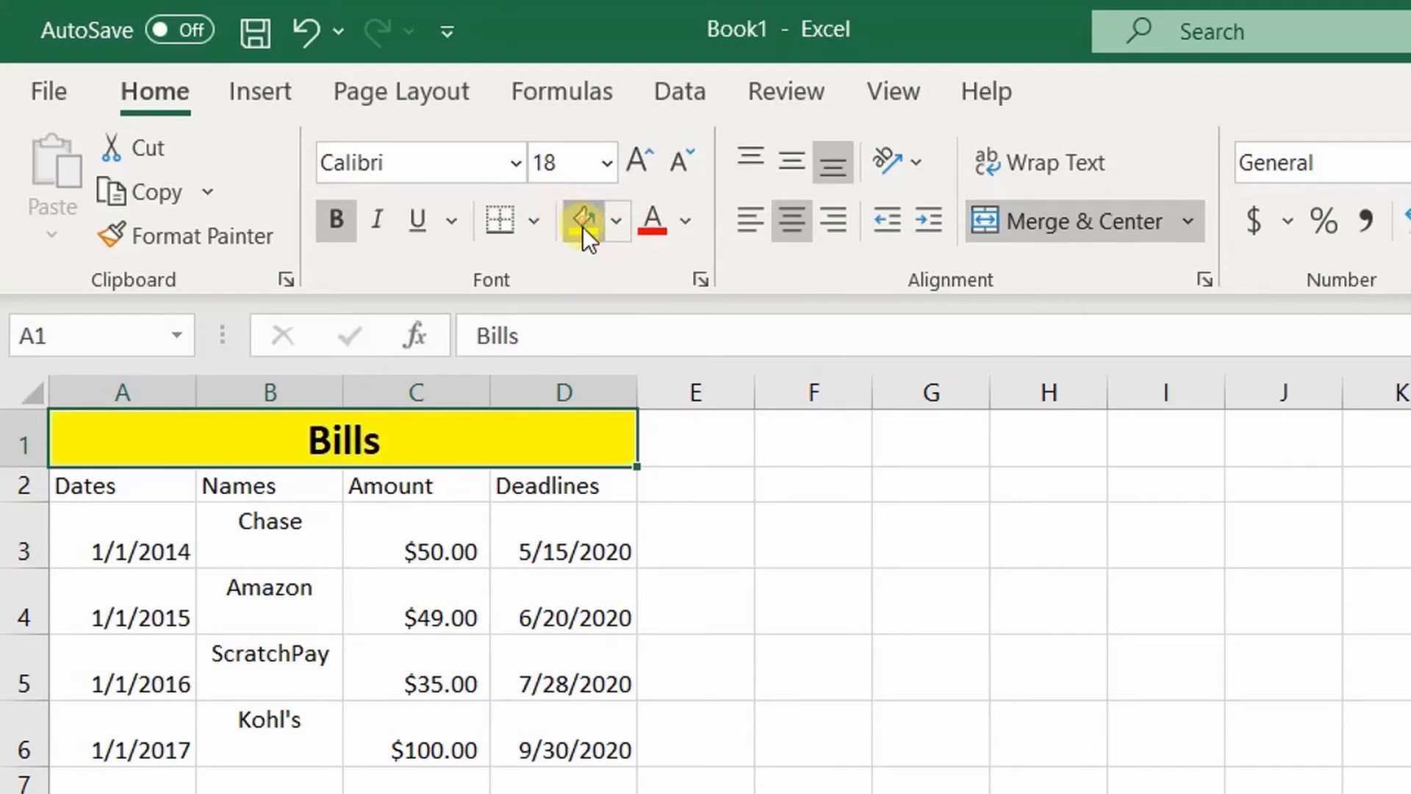
{"action": "left_click", "coordinate": [648, 705]}
{"action": "left_click", "coordinate": [498, 451]}
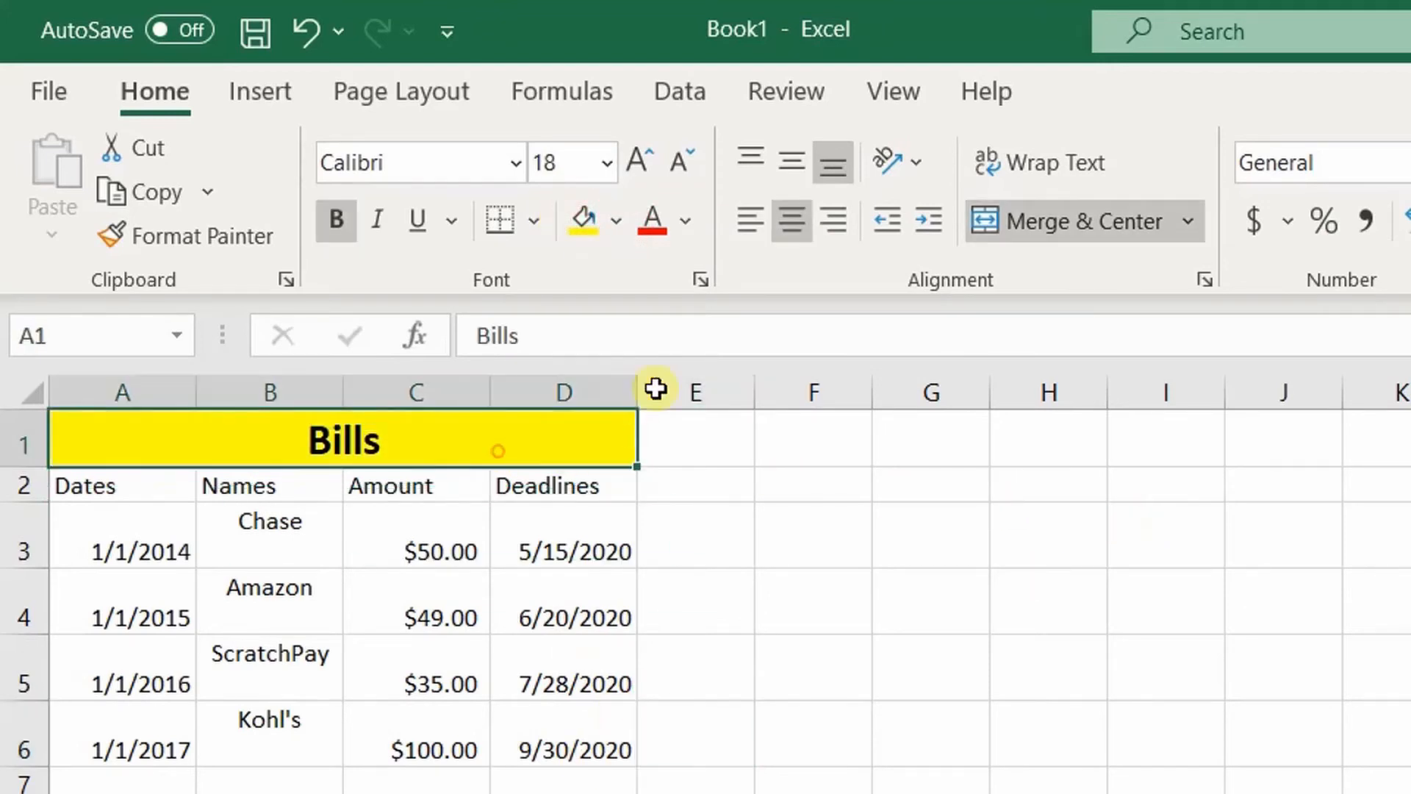
- Change the fill color of the Bills title cell to the standard light blue
{"action": "left_click", "coordinate": [621, 222]}
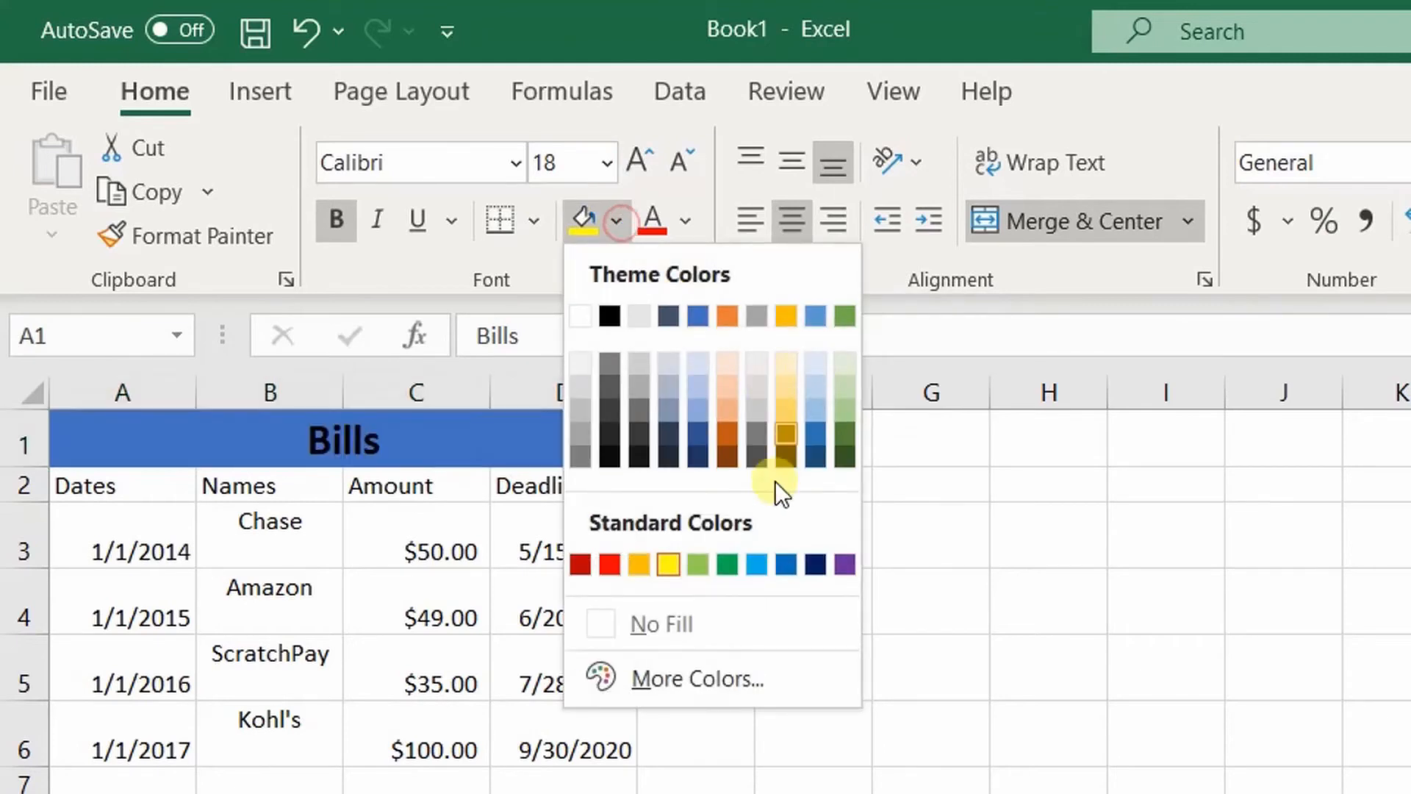
{"action": "left_click", "coordinate": [761, 571]}
{"action": "left_click", "coordinate": [762, 571]}
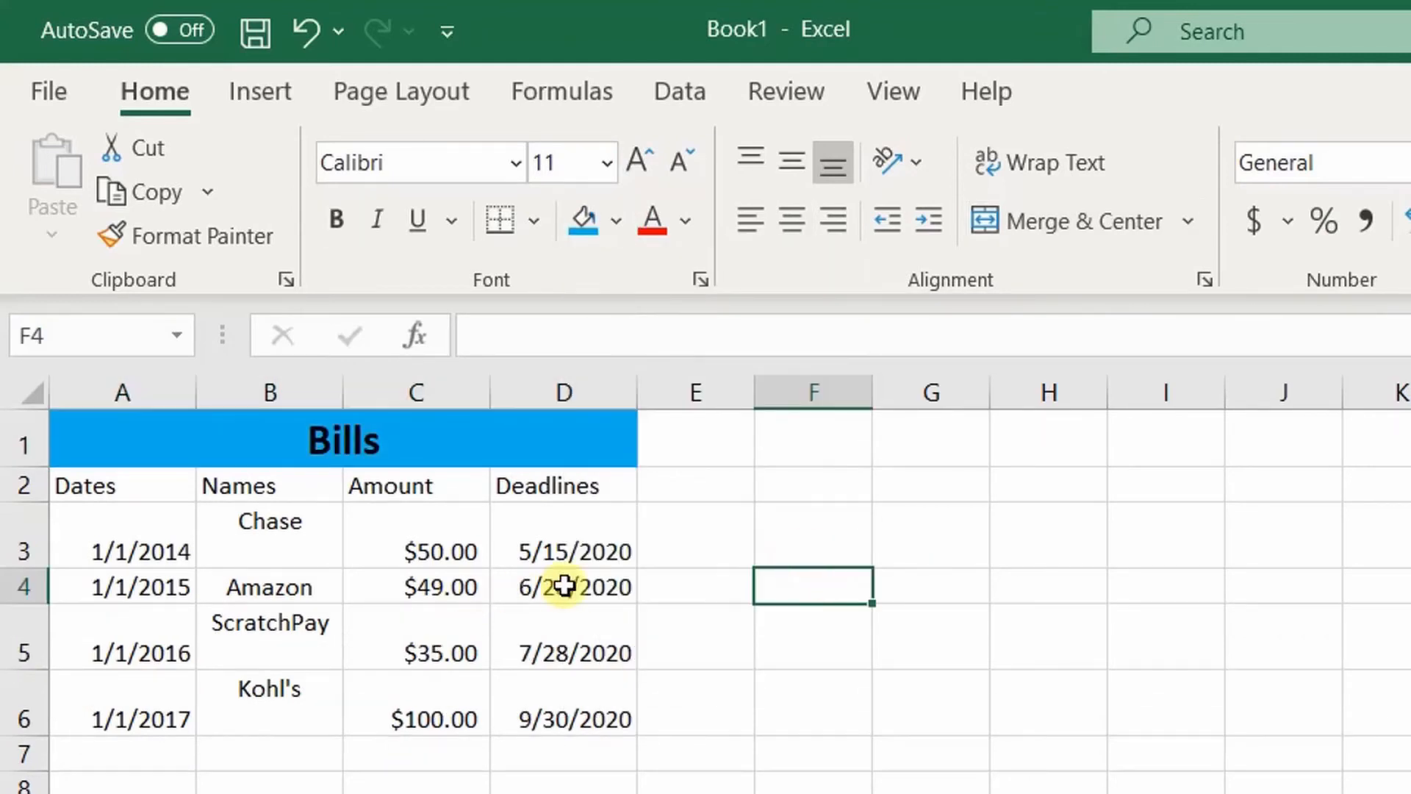
- Try a red font color on the Amazon deadline in D4 and return it to black
{"action": "left_click", "coordinate": [560, 584]}
{"action": "left_click", "coordinate": [652, 219]}
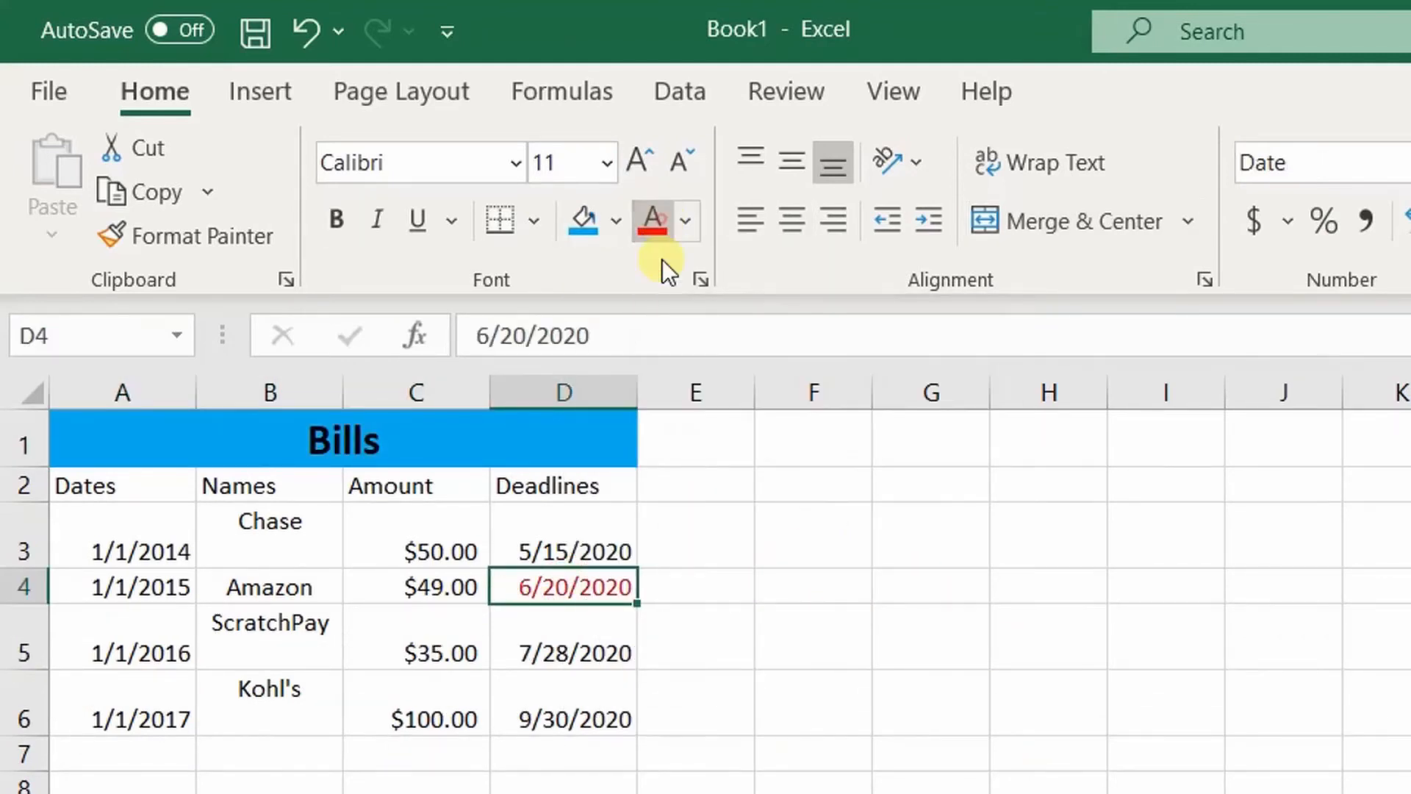
{"action": "left_click", "coordinate": [686, 222]}
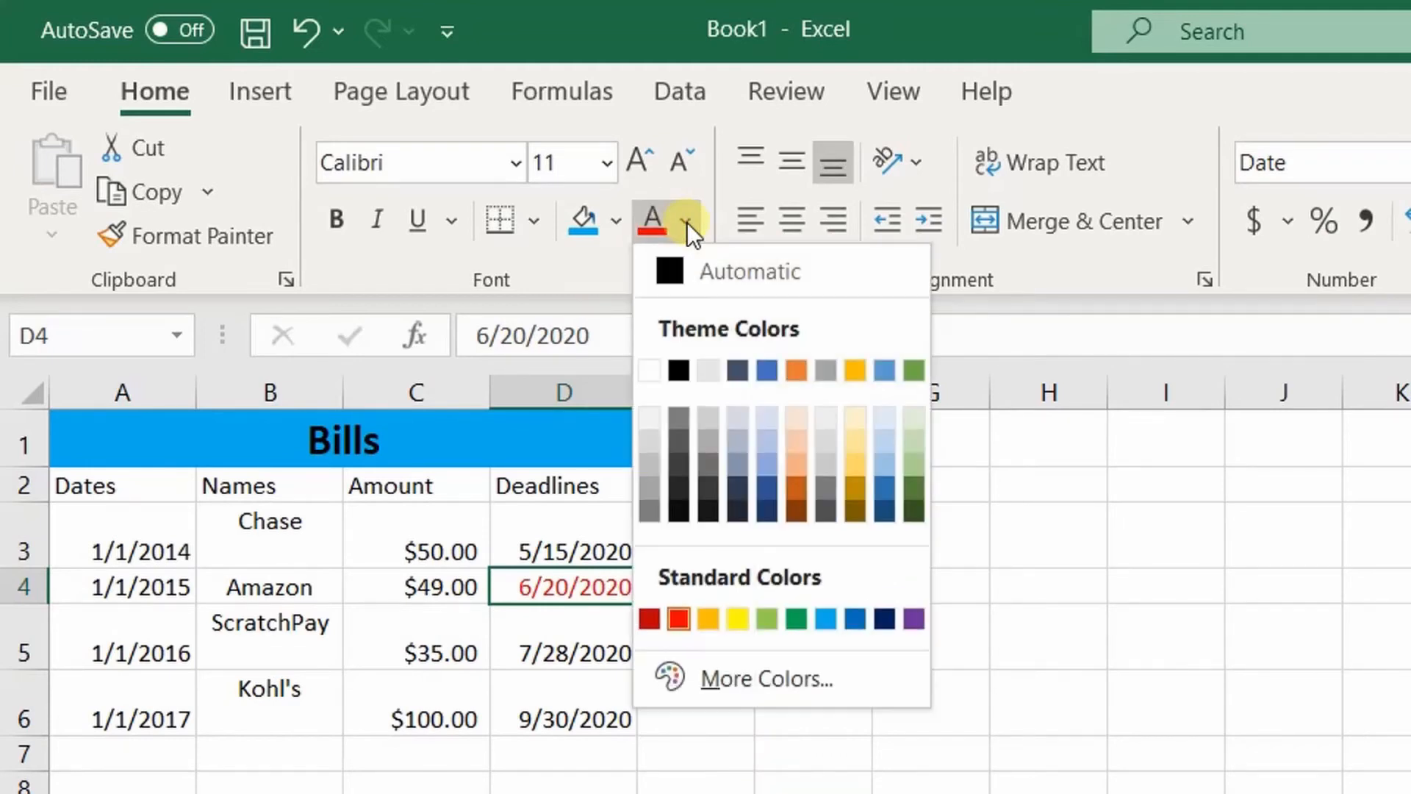
{"action": "left_click", "coordinate": [826, 619]}
{"action": "left_click", "coordinate": [830, 658]}
{"action": "left_click", "coordinate": [629, 655]}
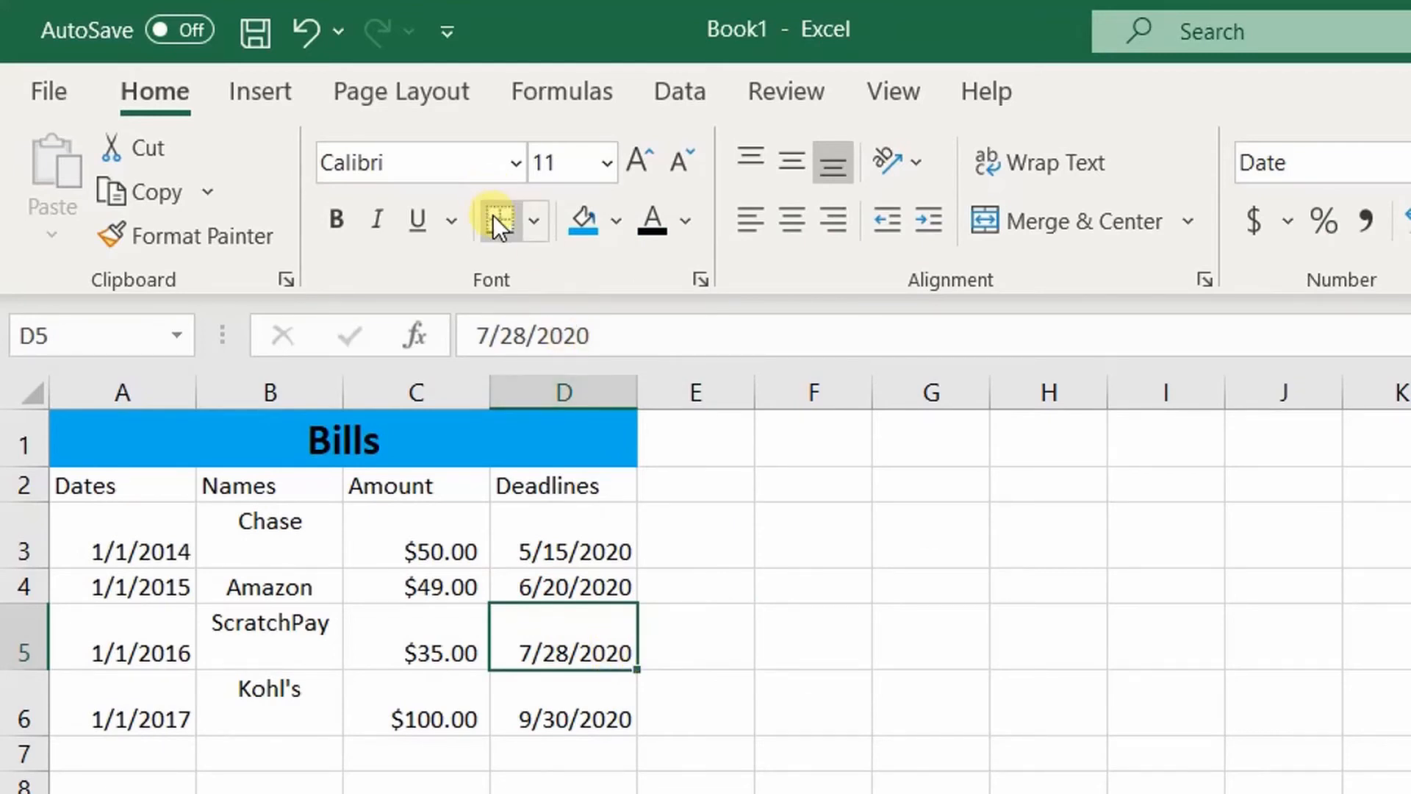
- Apply All Borders to the whole Bills table A1:D6 and undo it
{"action": "left_click", "coordinate": [557, 702]}
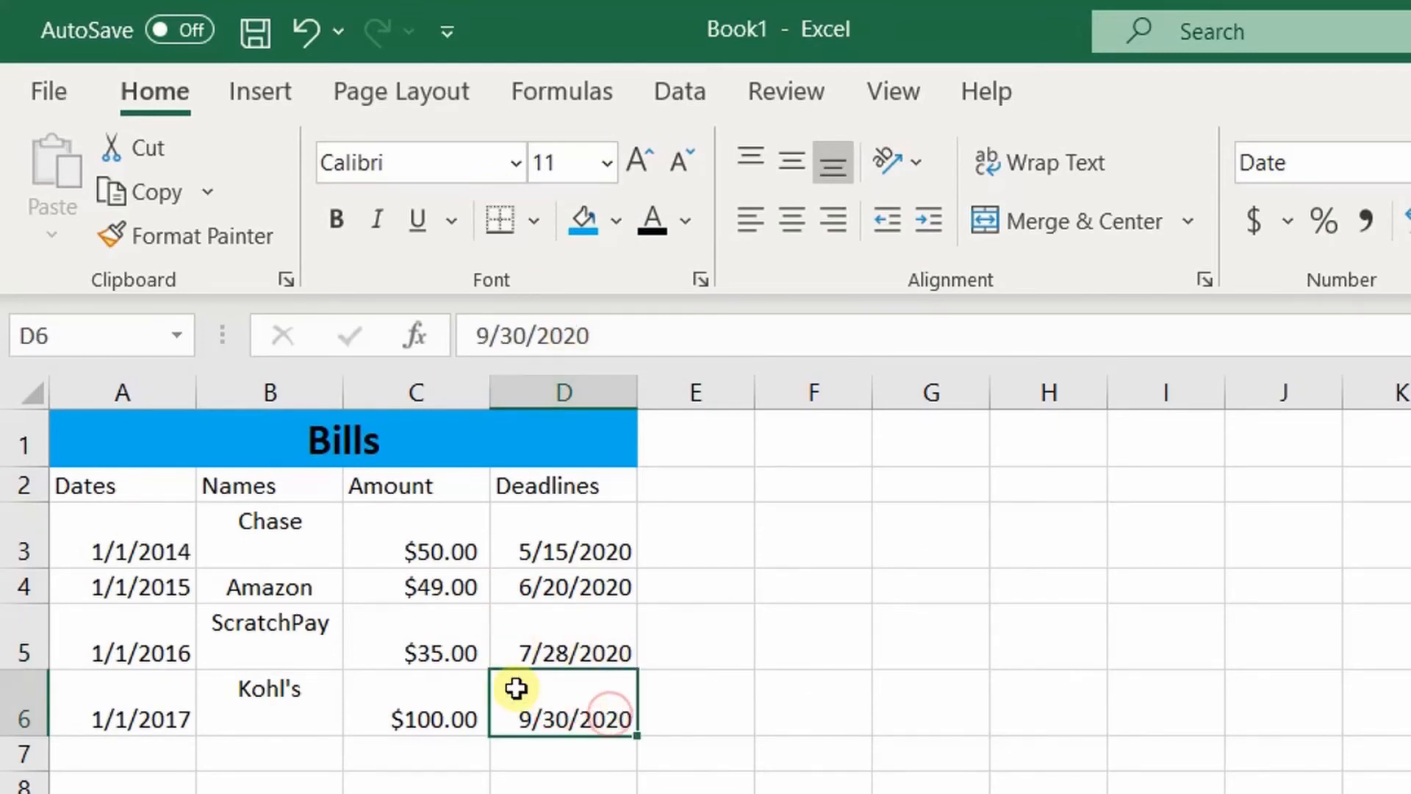
{"action": "left_click_drag", "start_coordinate": [100, 437], "coordinate": [598, 721]}
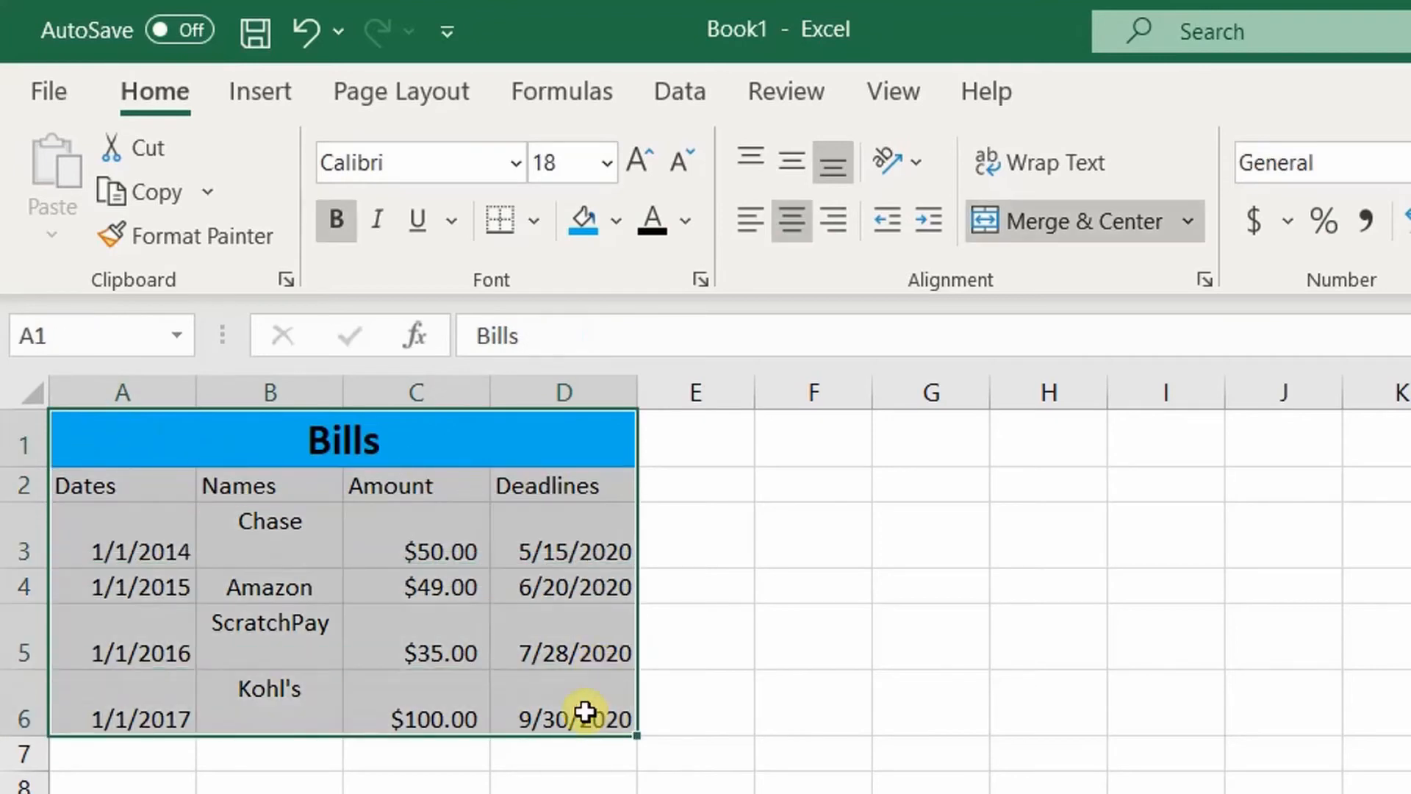
{"action": "left_click", "coordinate": [532, 222]}
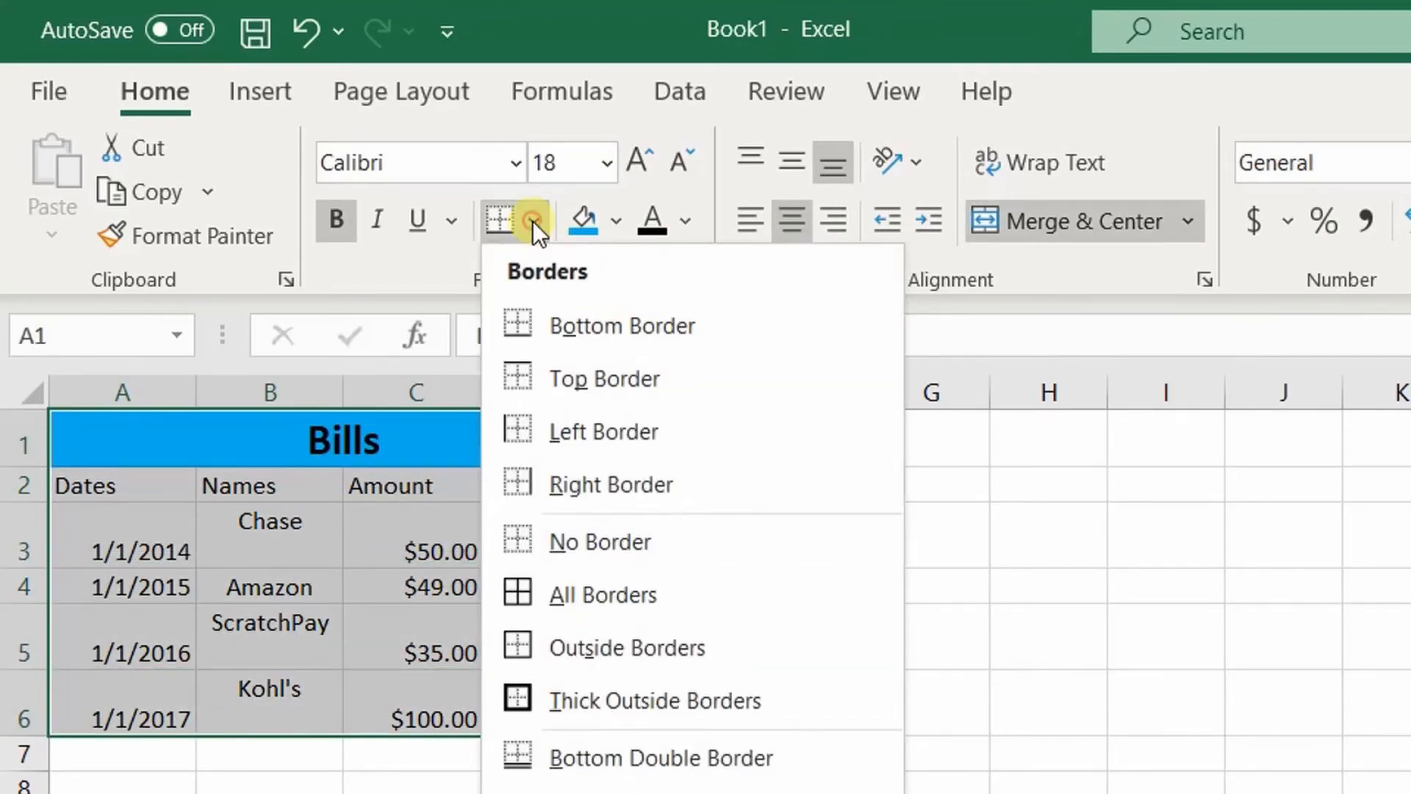
{"action": "left_click", "coordinate": [615, 603]}
{"action": "left_click_drag", "start_coordinate": [581, 709], "coordinate": [111, 422]}
{"action": "left_click", "coordinate": [164, 507]}
{"action": "key", "text": "ctrl+z"}
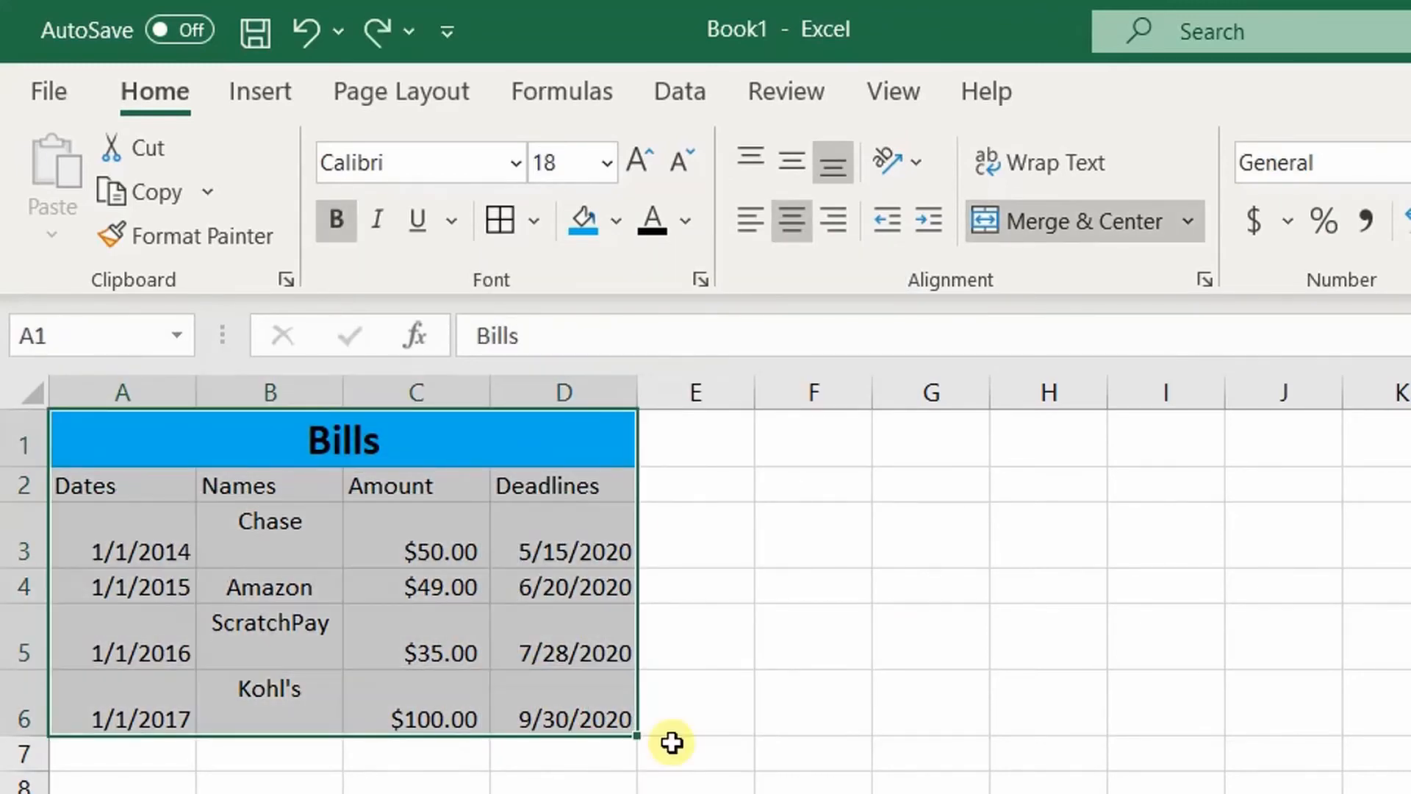
{"action": "left_click", "coordinate": [671, 755]}
- Apply All Borders to the Bills table A1:D6 and deselect the table
{"action": "left_click_drag", "start_coordinate": [586, 713], "coordinate": [16, 412]}
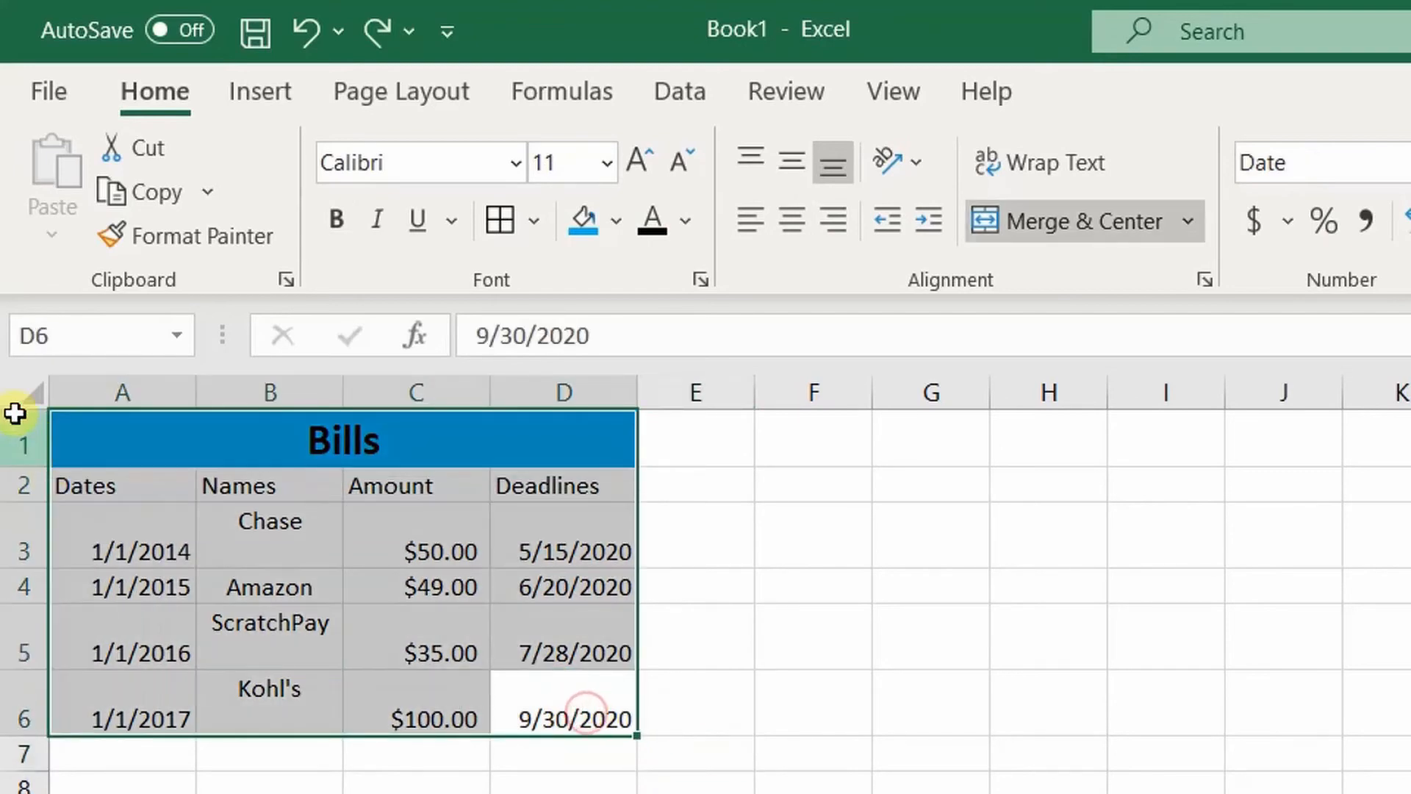
{"action": "left_click", "coordinate": [535, 222]}
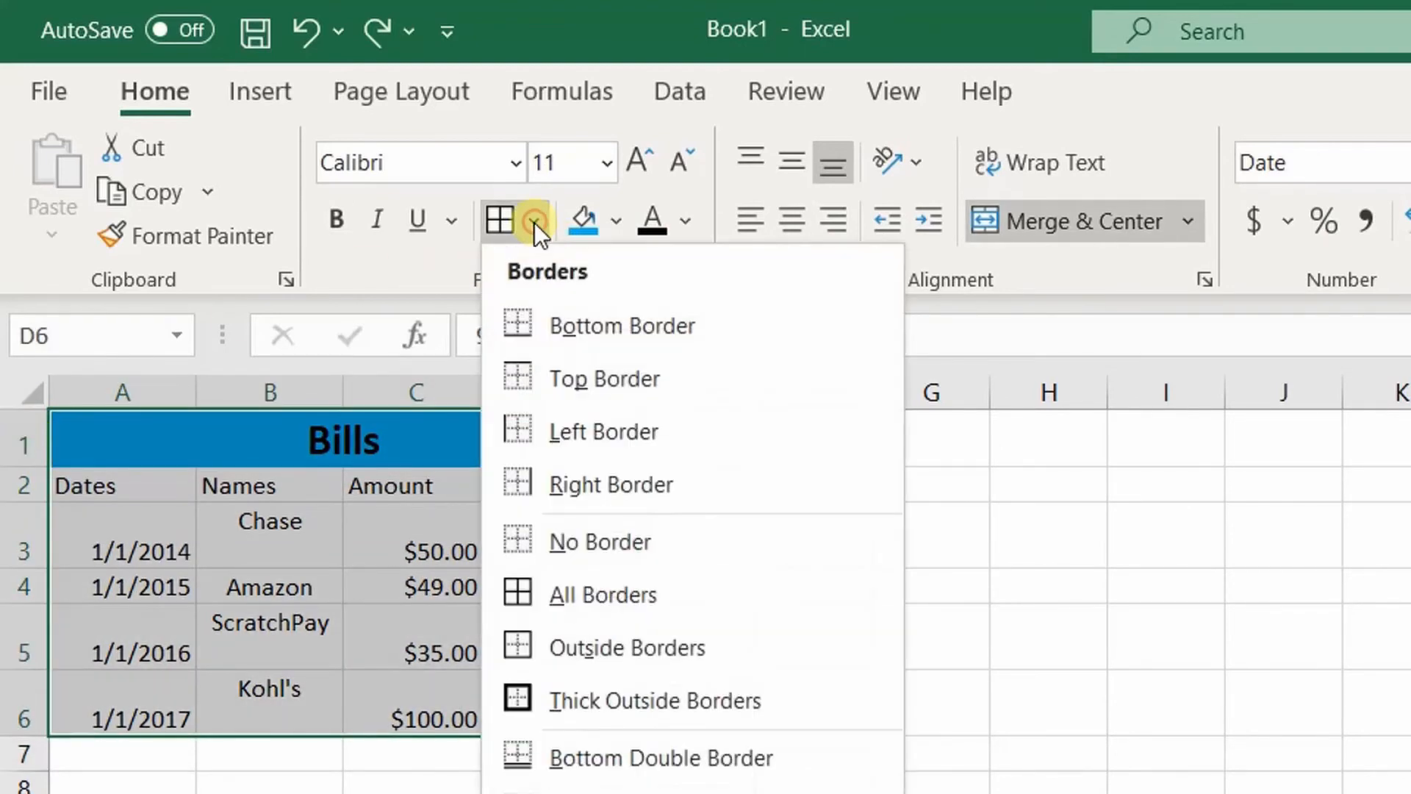
{"action": "left_click", "coordinate": [595, 594]}
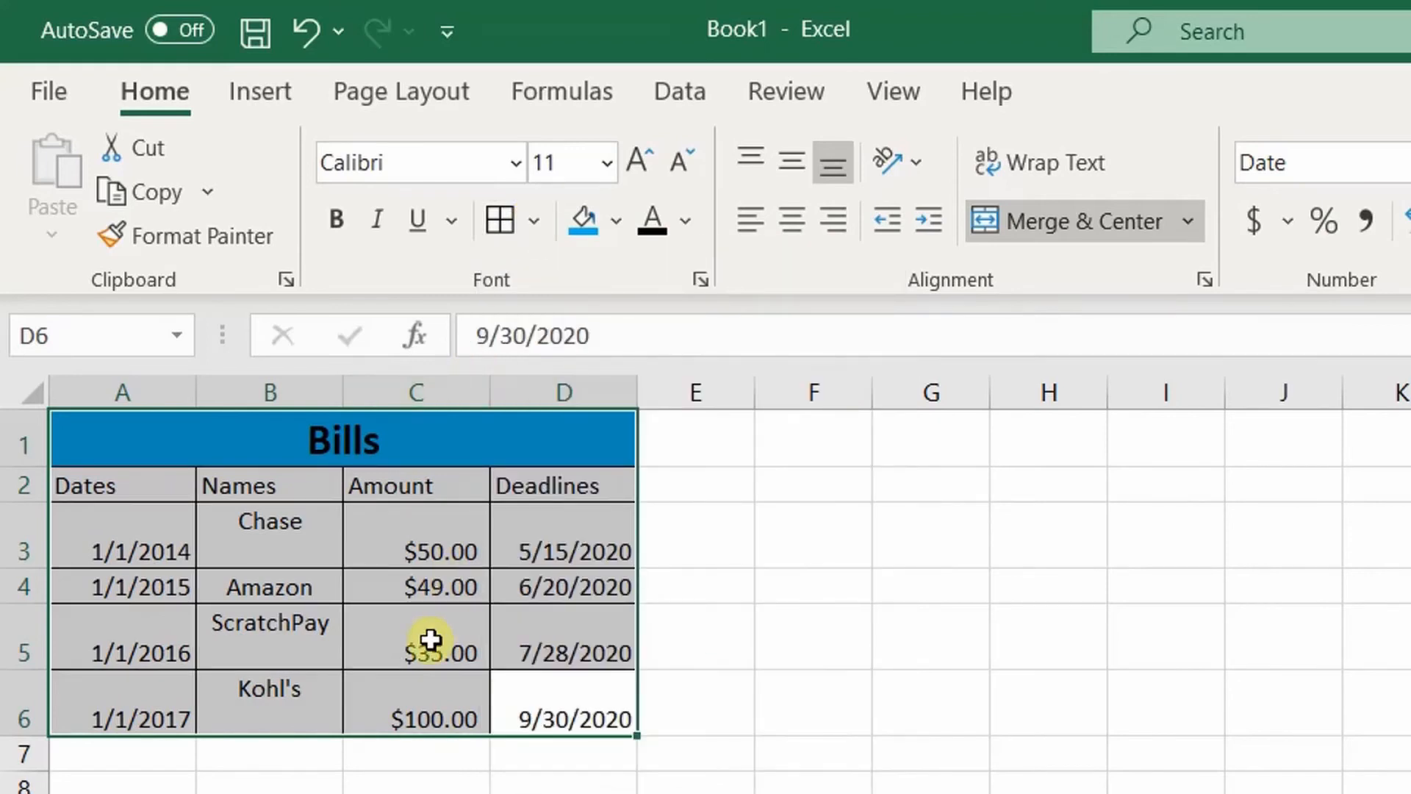
{"action": "left_click", "coordinate": [431, 638]}
{"action": "left_click", "coordinate": [397, 780]}
{"action": "left_click", "coordinate": [574, 707]}
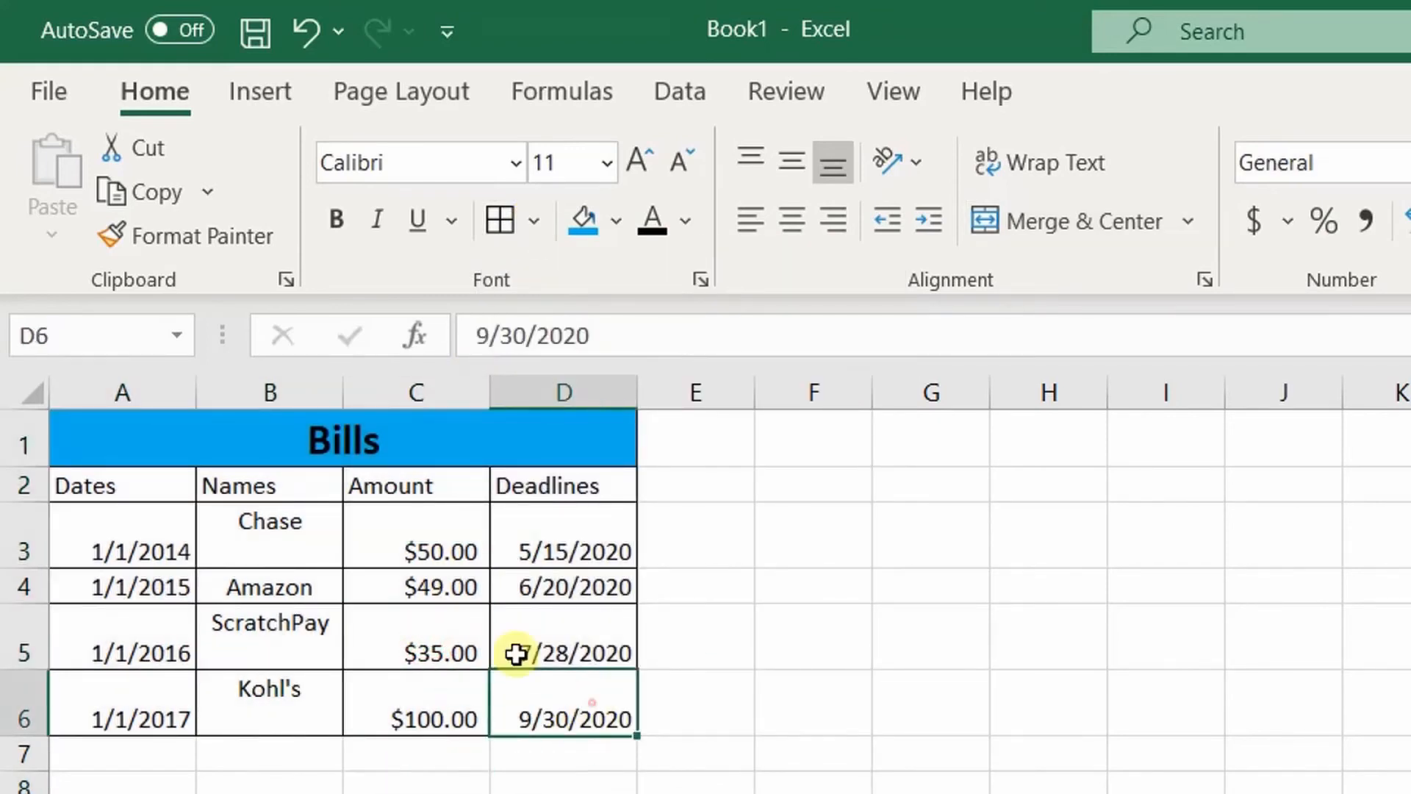
{"action": "left_click", "coordinate": [504, 777]}
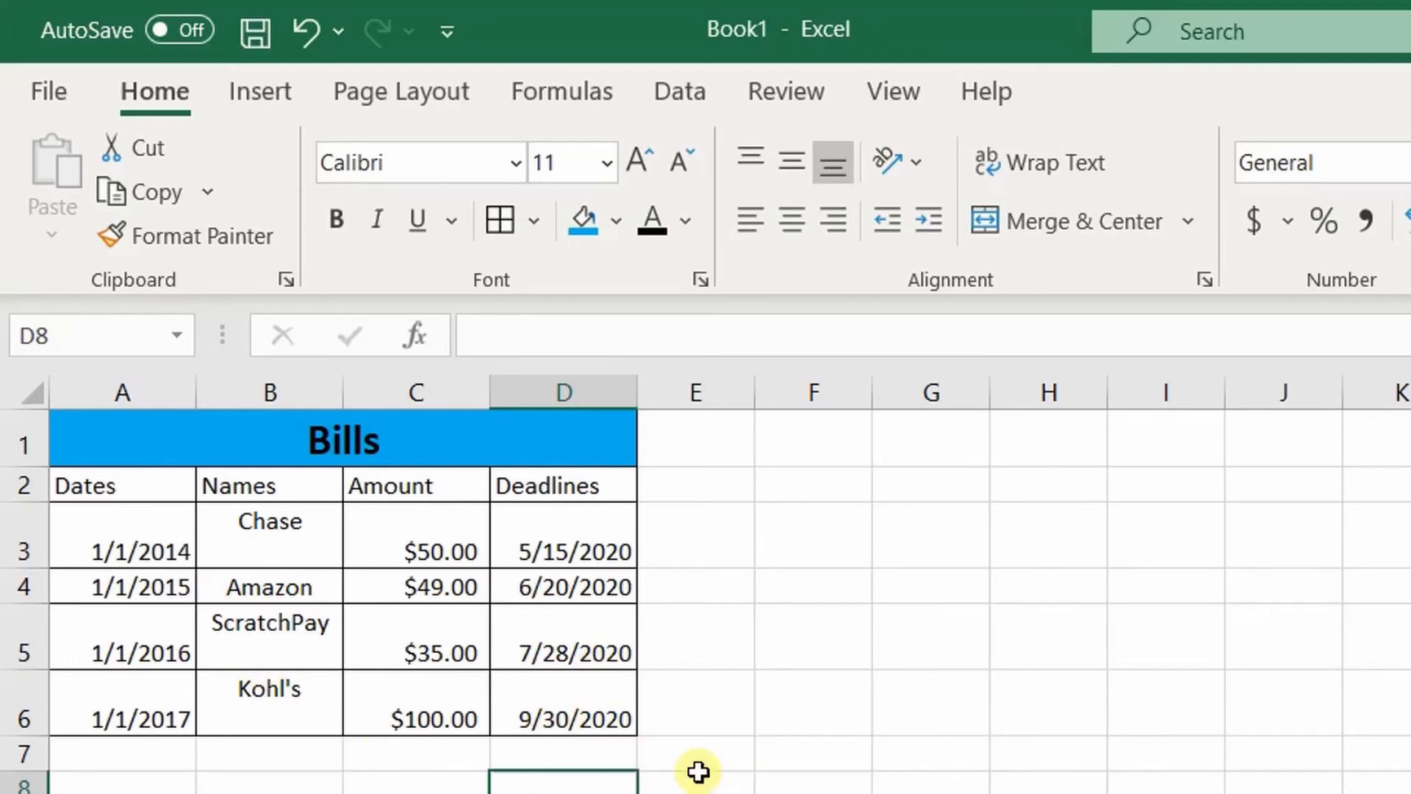
- Apply Thick Outside Borders to the whole Bills table A1:D6 and deselect the table
{"action": "left_click", "coordinate": [535, 229]}
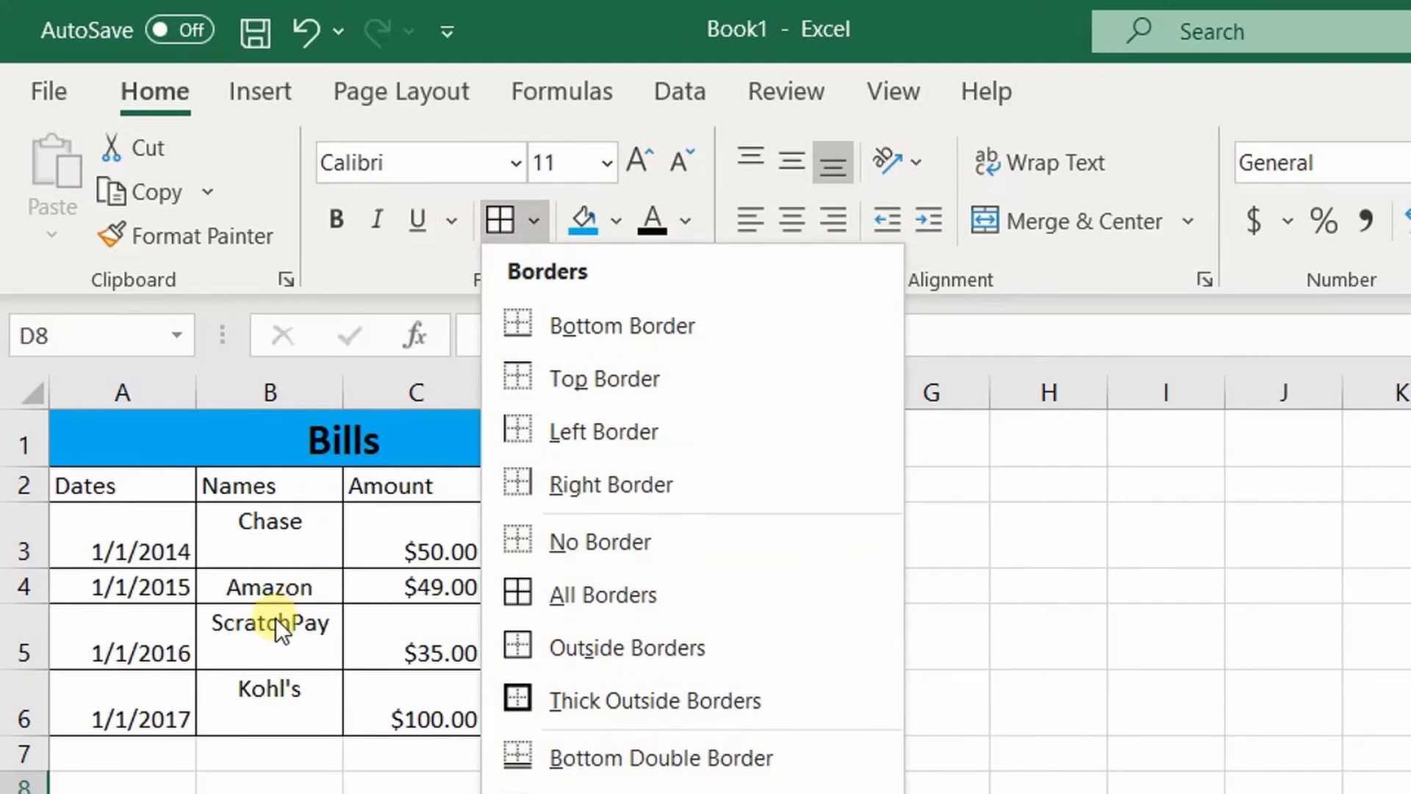
{"action": "left_click", "coordinate": [276, 623]}
{"action": "left_click", "coordinate": [584, 714]}
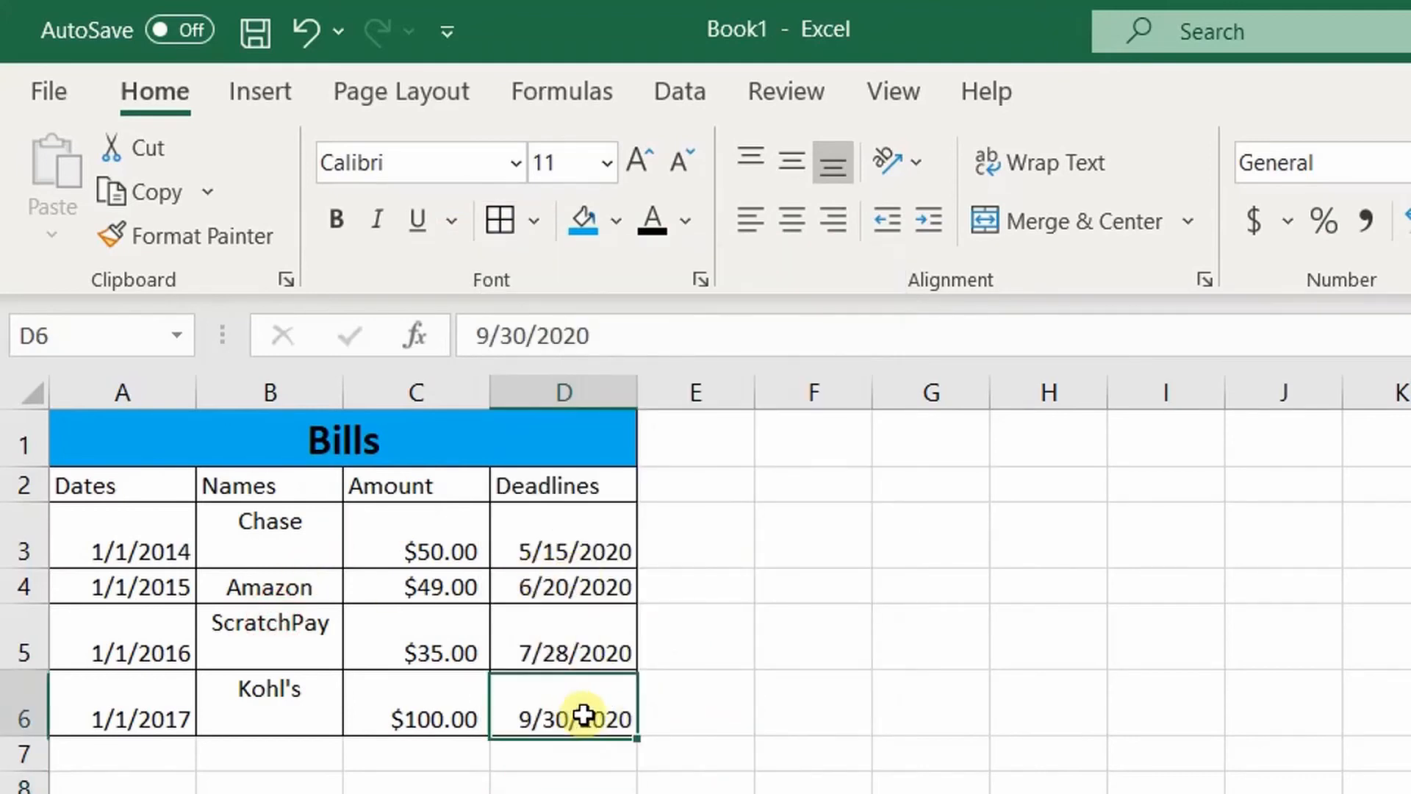
{"action": "mouse_move", "coordinate": [584, 715]}
{"action": "left_mouse_down"}
{"action": "mouse_move", "coordinate": [103, 483]}
{"action": "mouse_move", "coordinate": [88, 441]}
{"action": "left_mouse_up"}
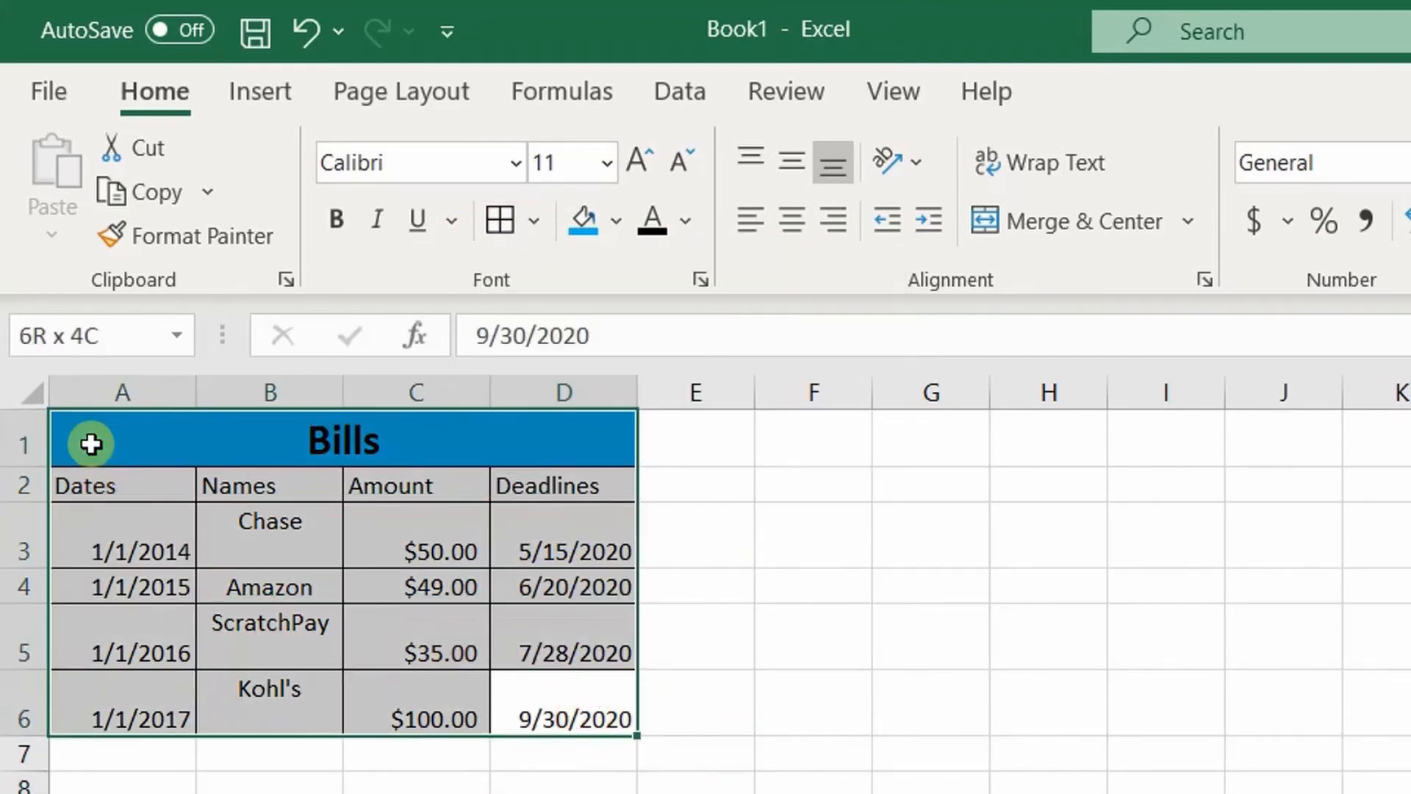
{"action": "left_click", "coordinate": [535, 222]}
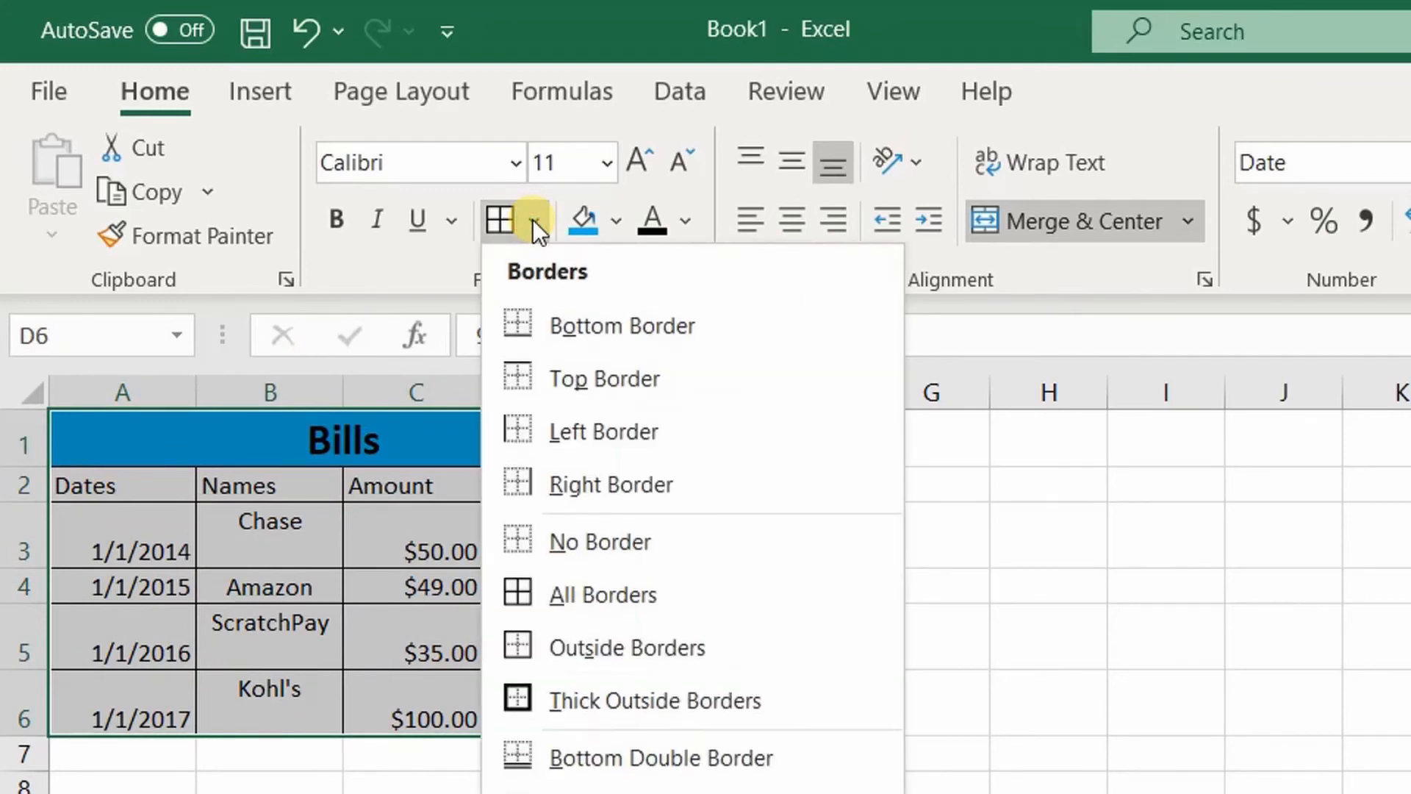
{"action": "left_click", "coordinate": [654, 701]}
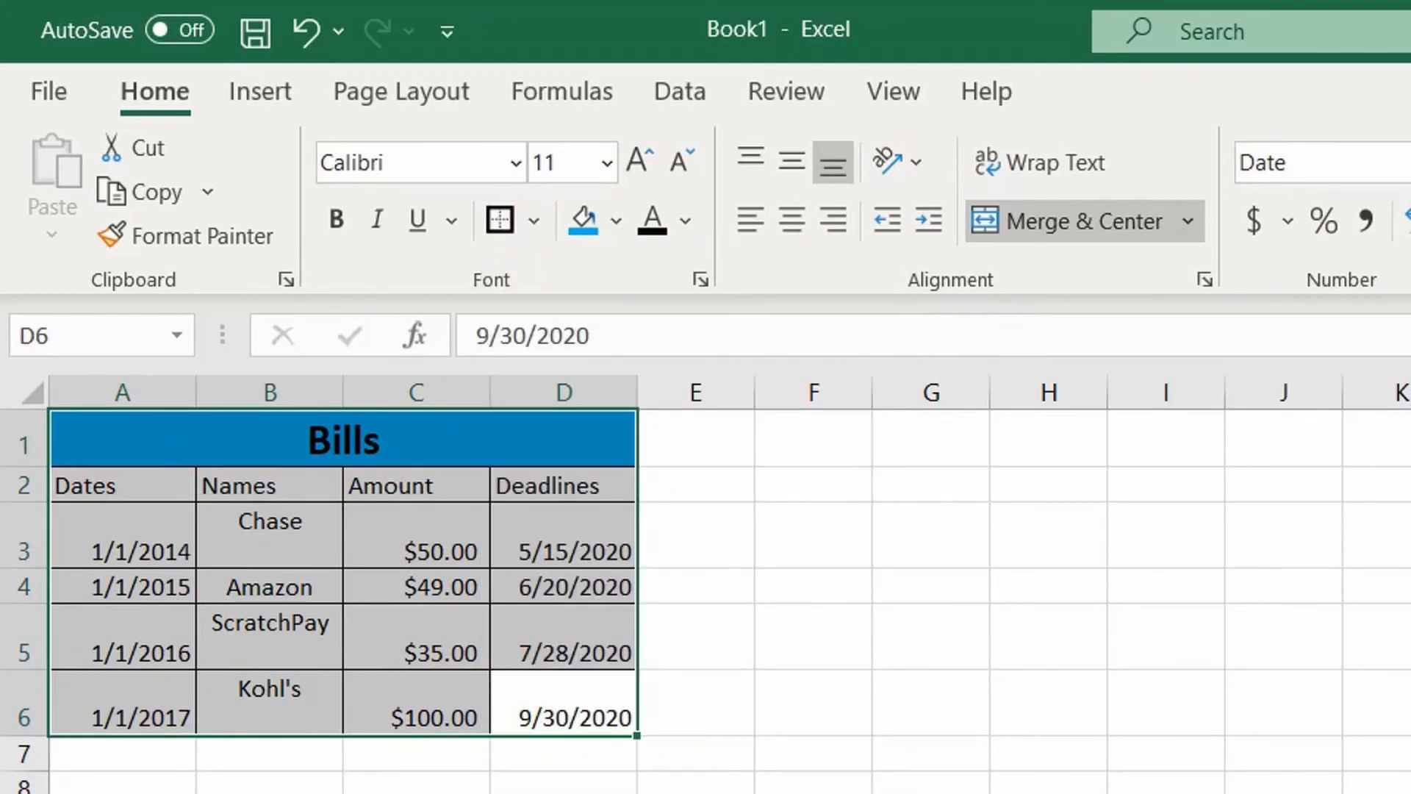
{"action": "left_click", "coordinate": [526, 793]}
- Insert a blank column before column A so the Bills table starts in column B
{"action": "left_click", "coordinate": [111, 376]}
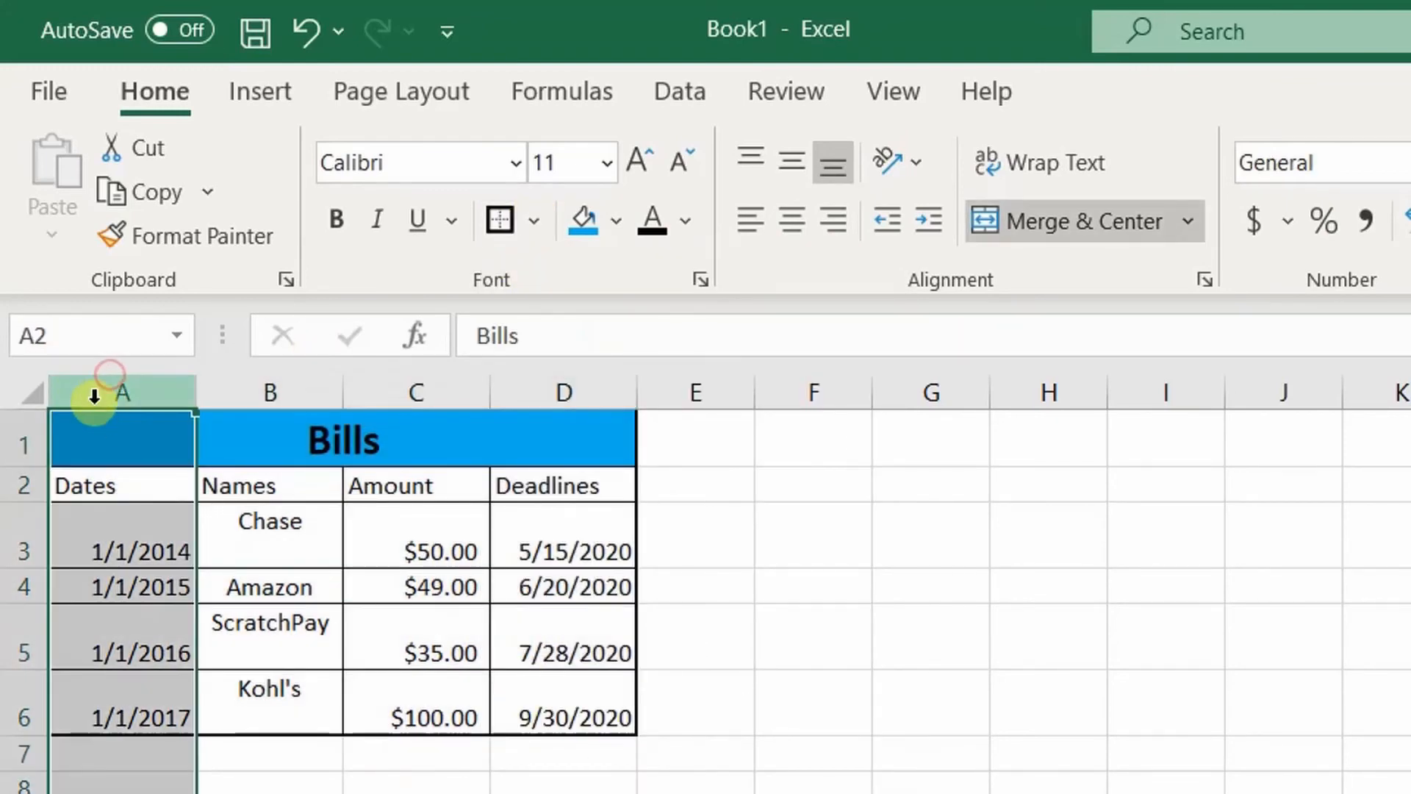
{"action": "right_click", "coordinate": [95, 396]}
{"action": "left_click", "coordinate": [189, 705]}
{"action": "left_click", "coordinate": [147, 468]}
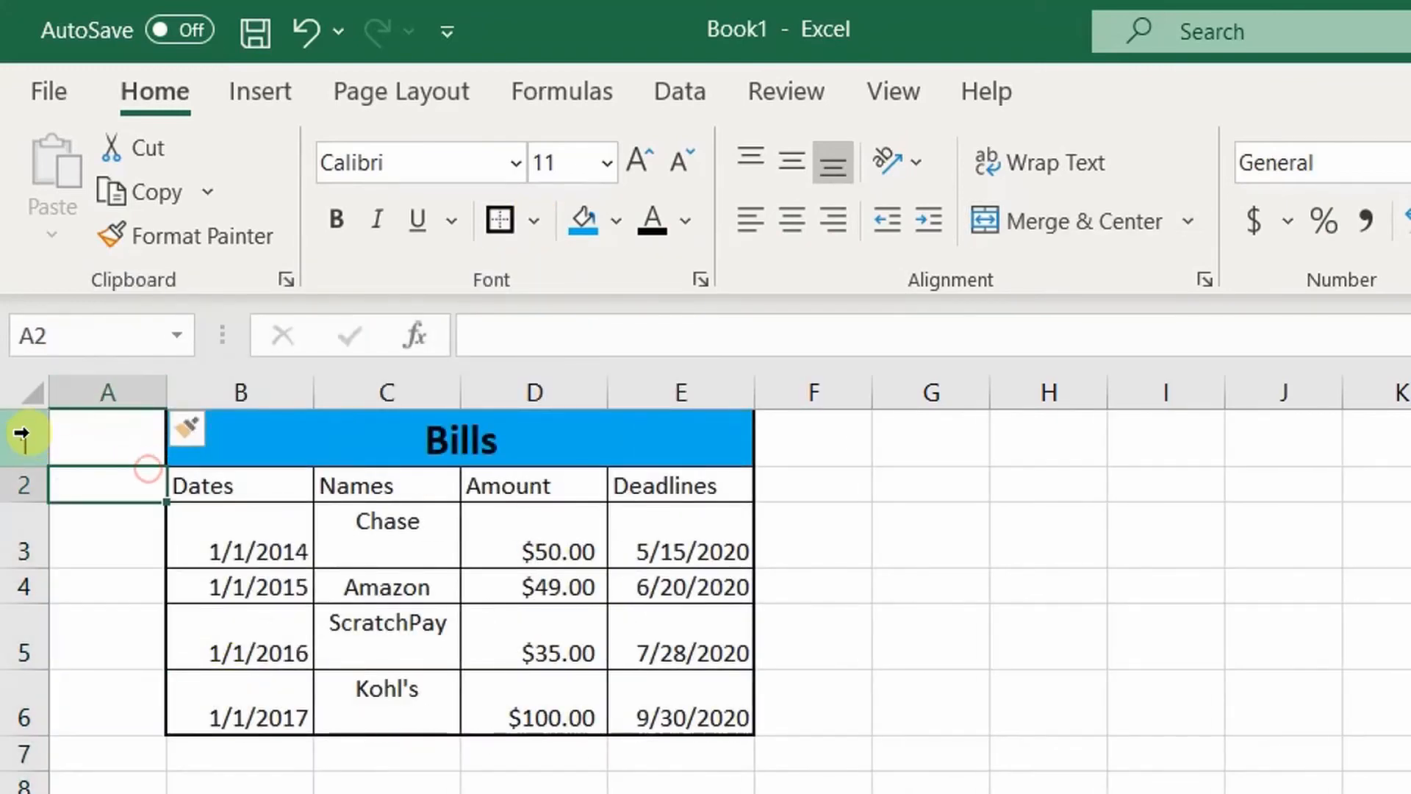
- Insert a blank row above the Bills title row so the table starts in row 2
{"action": "left_click", "coordinate": [20, 434]}
{"action": "right_click", "coordinate": [22, 434]}
{"action": "left_click", "coordinate": [152, 743]}
{"action": "left_click", "coordinate": [552, 751]}
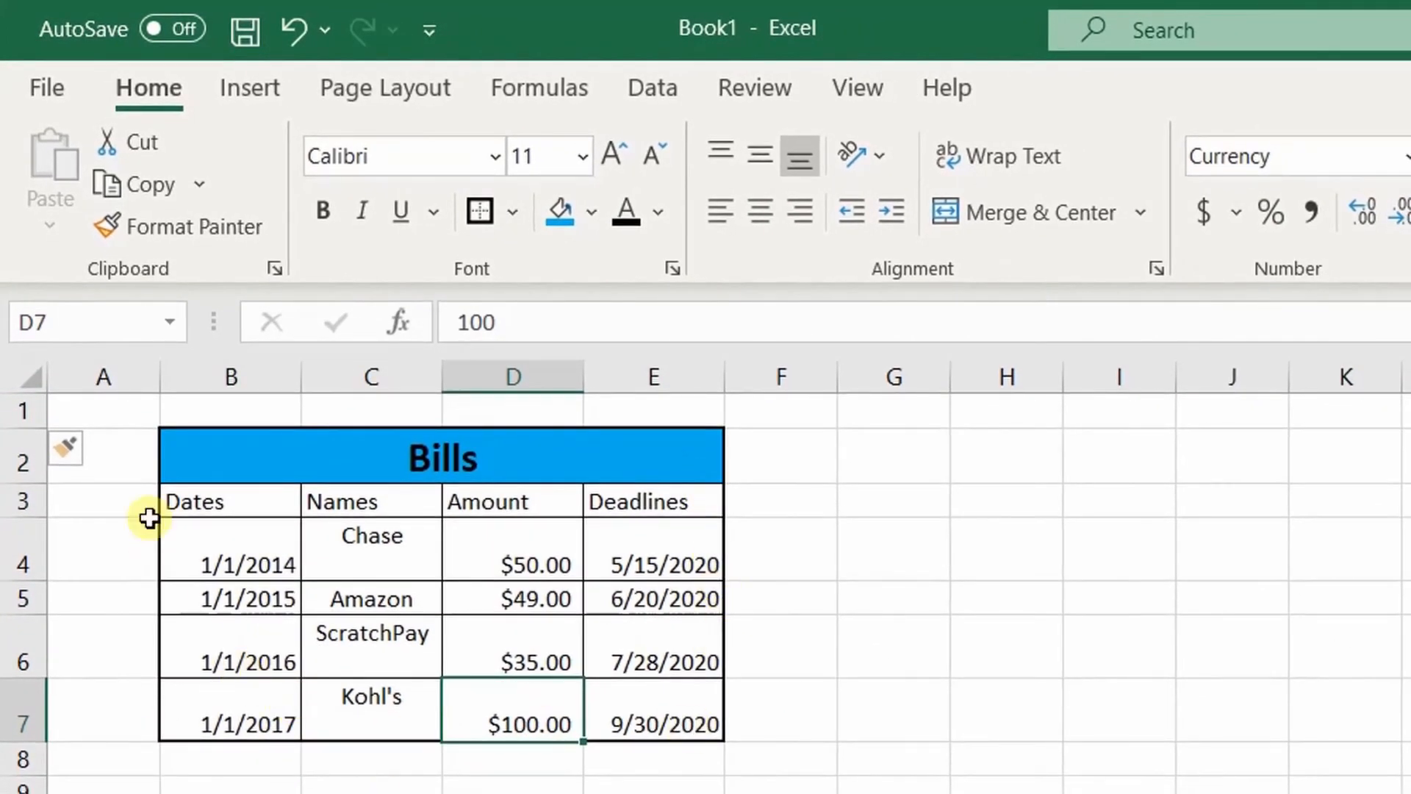
{"action": "left_click", "coordinate": [479, 755]}
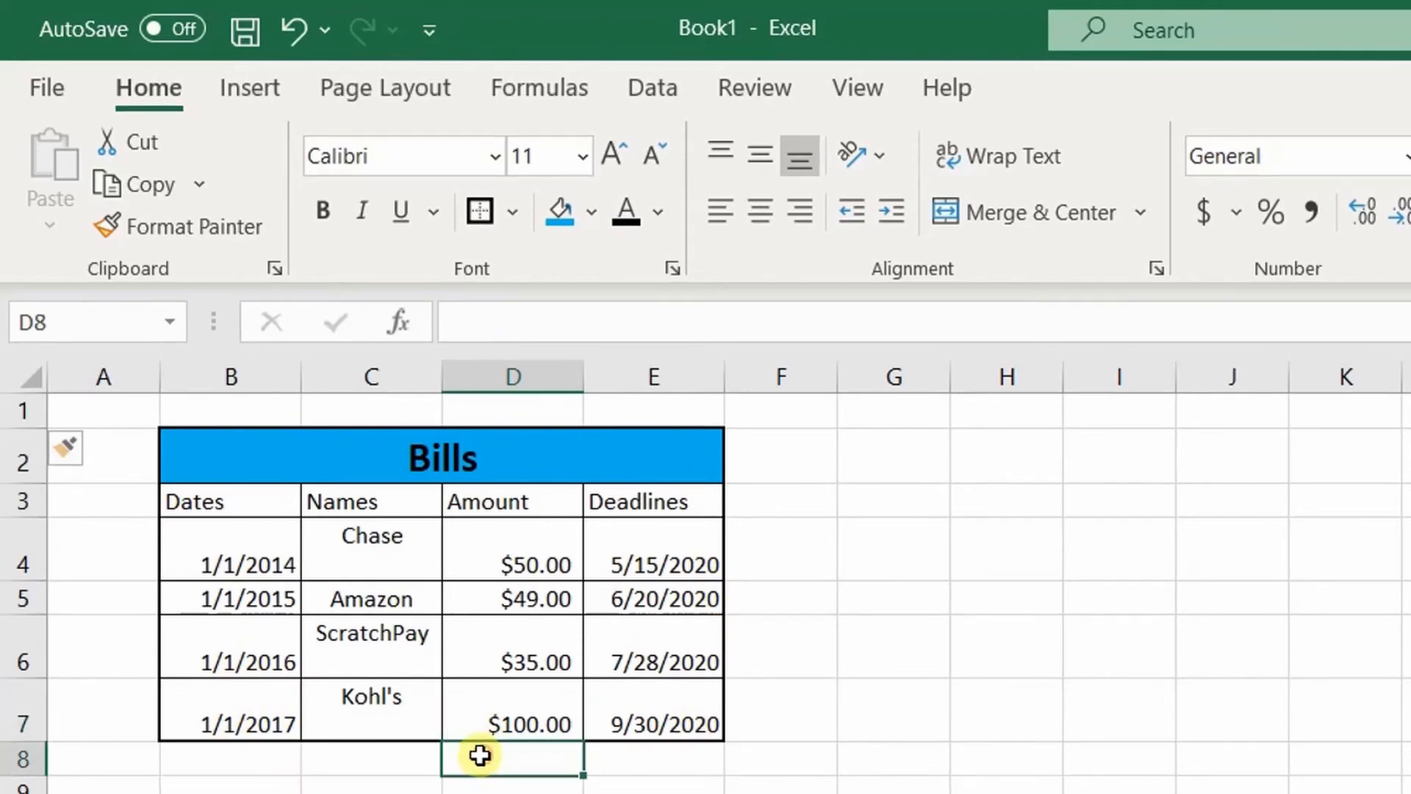
- Look through the available fonts and border styles for the Amount header cell D3 without applying any
{"action": "left_click", "coordinate": [491, 501]}
{"action": "left_click", "coordinate": [495, 158]}
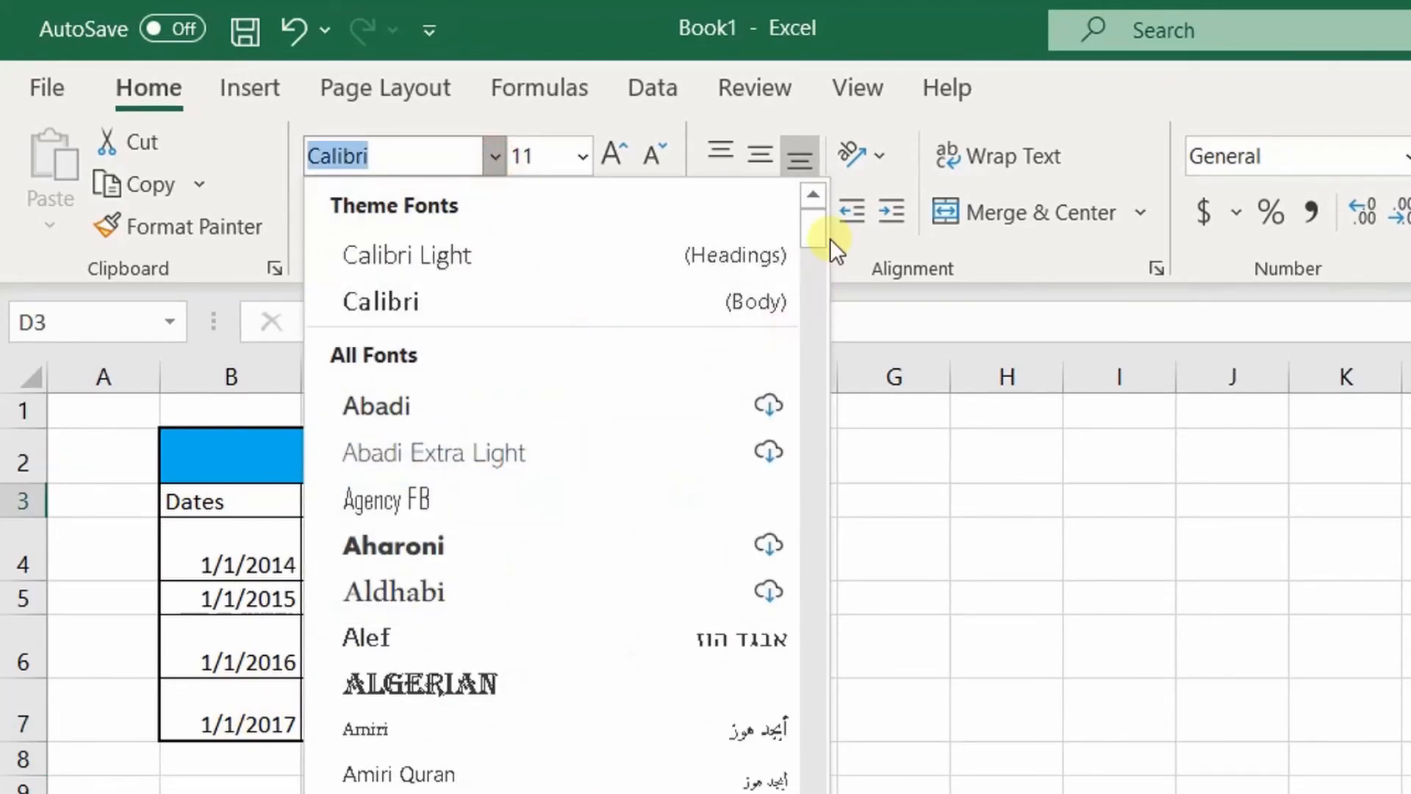
{"action": "left_click_drag", "start_coordinate": [808, 238], "coordinate": [813, 793]}
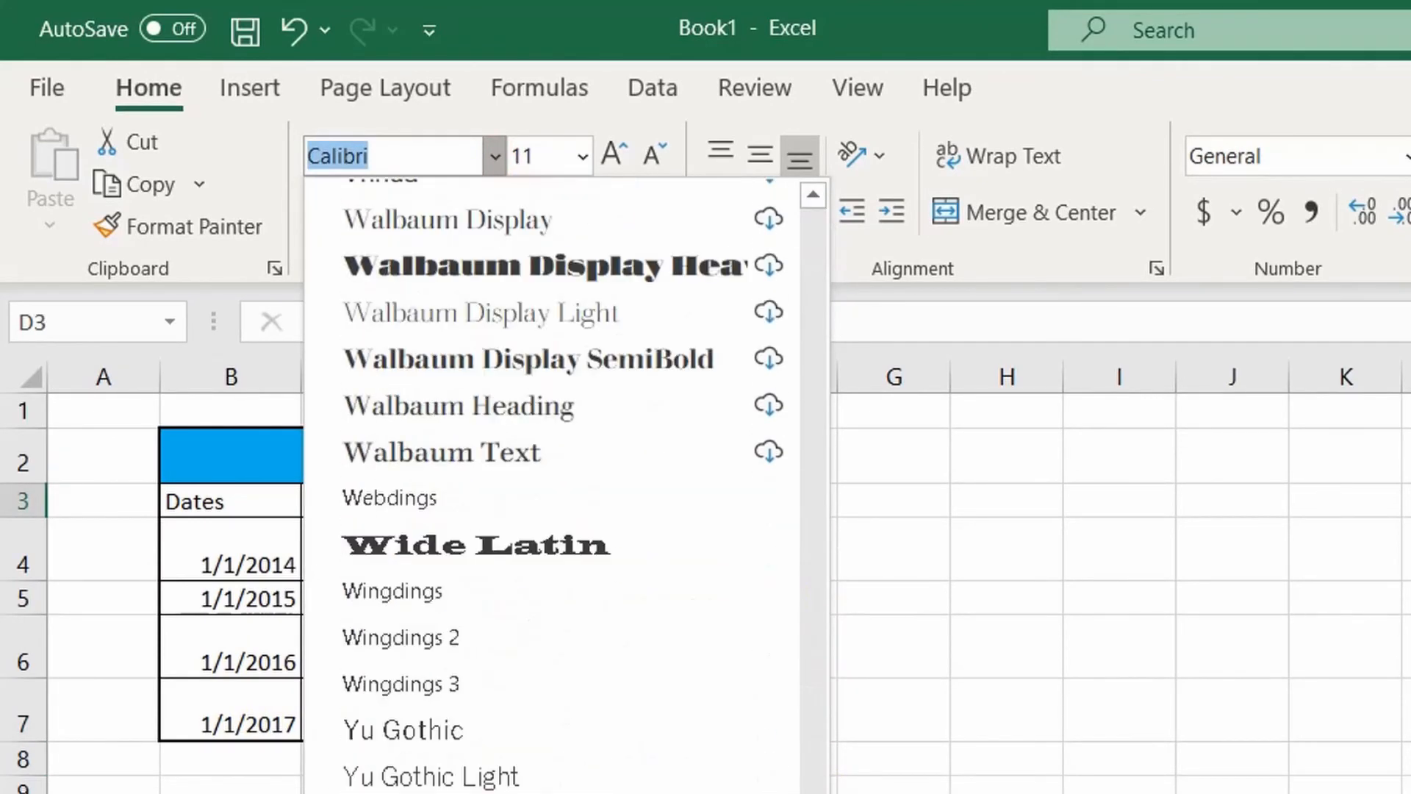
{"action": "left_click", "coordinate": [986, 557]}
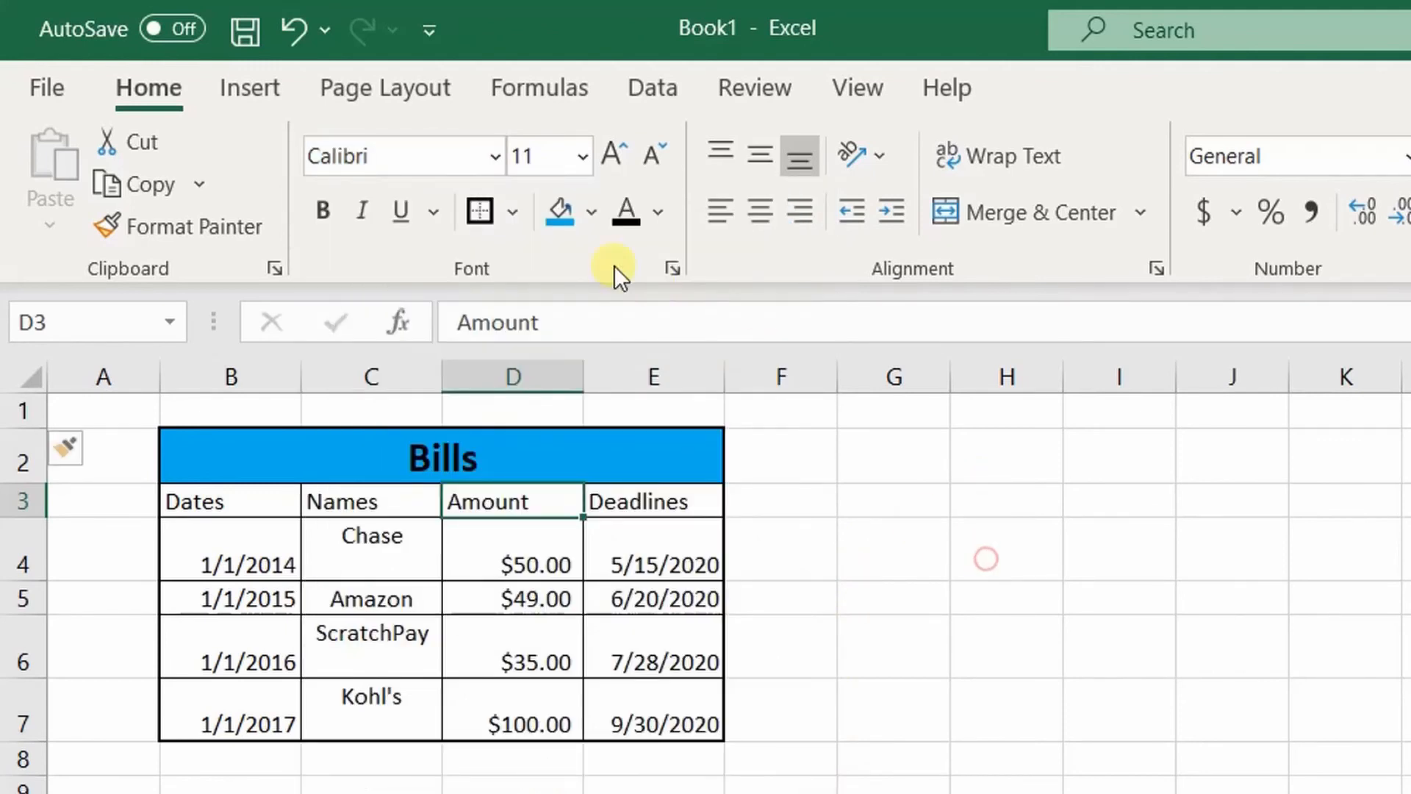
{"action": "left_click", "coordinate": [514, 207]}
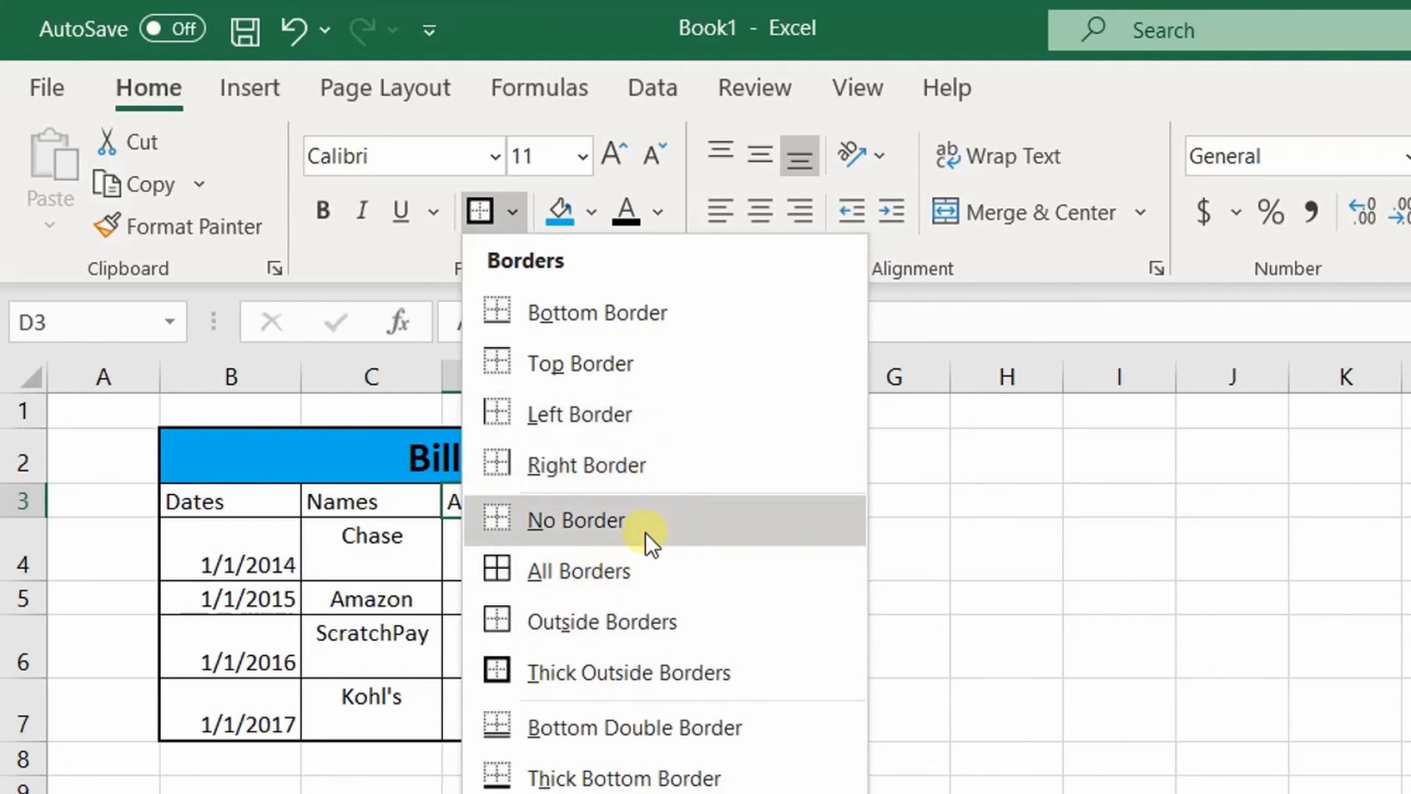
{"action": "left_click", "coordinate": [942, 586]}
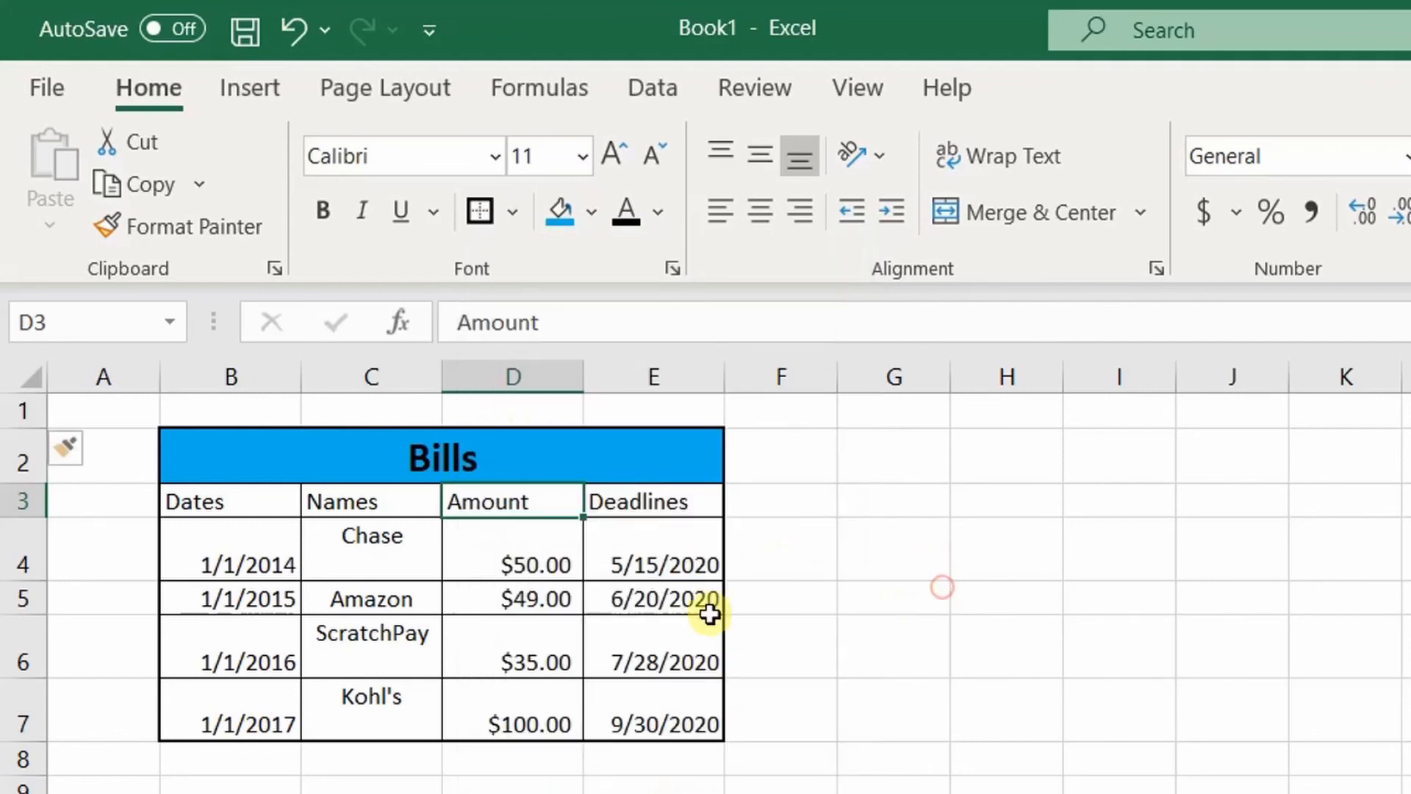
{"action": "left_click", "coordinate": [770, 755]}
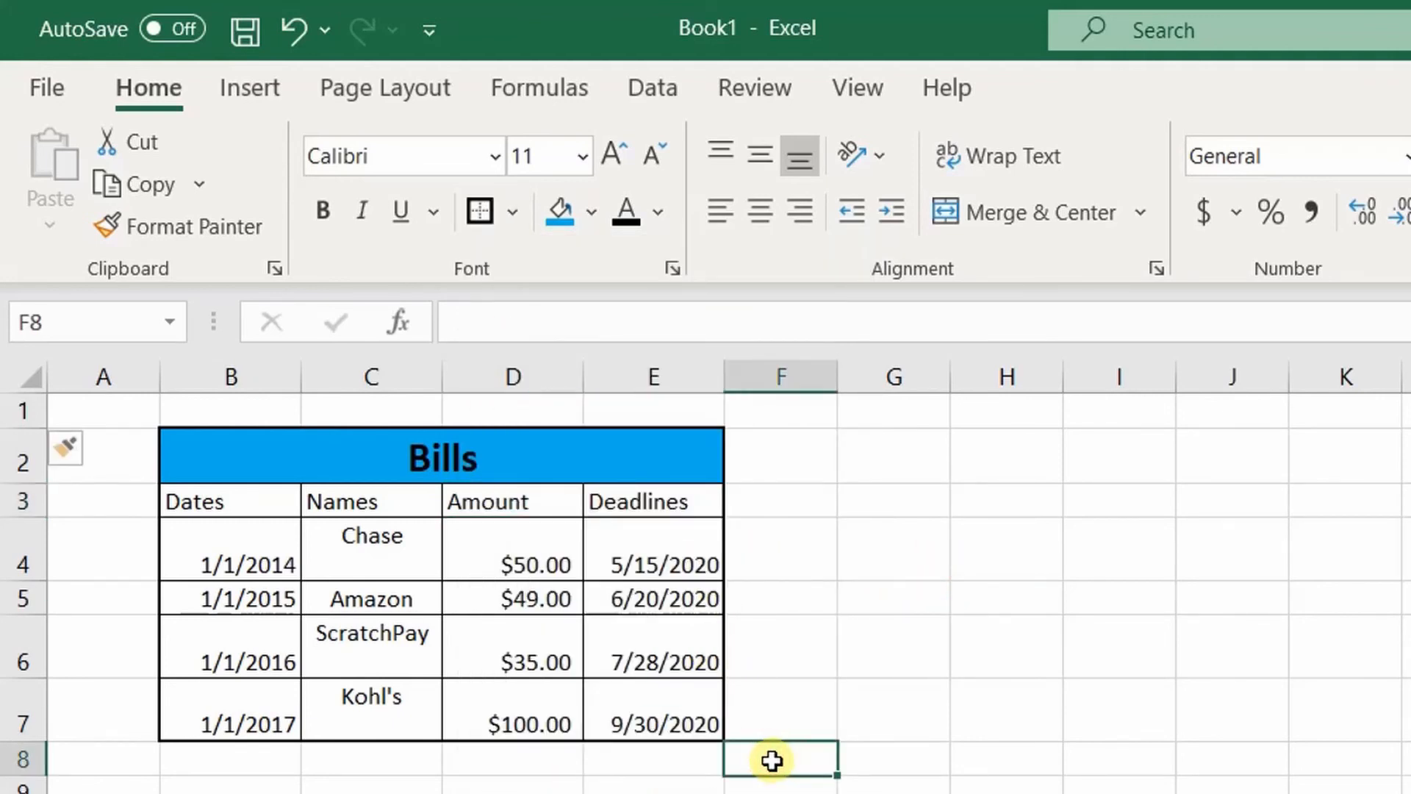
{"action": "left_click", "coordinate": [764, 554]}
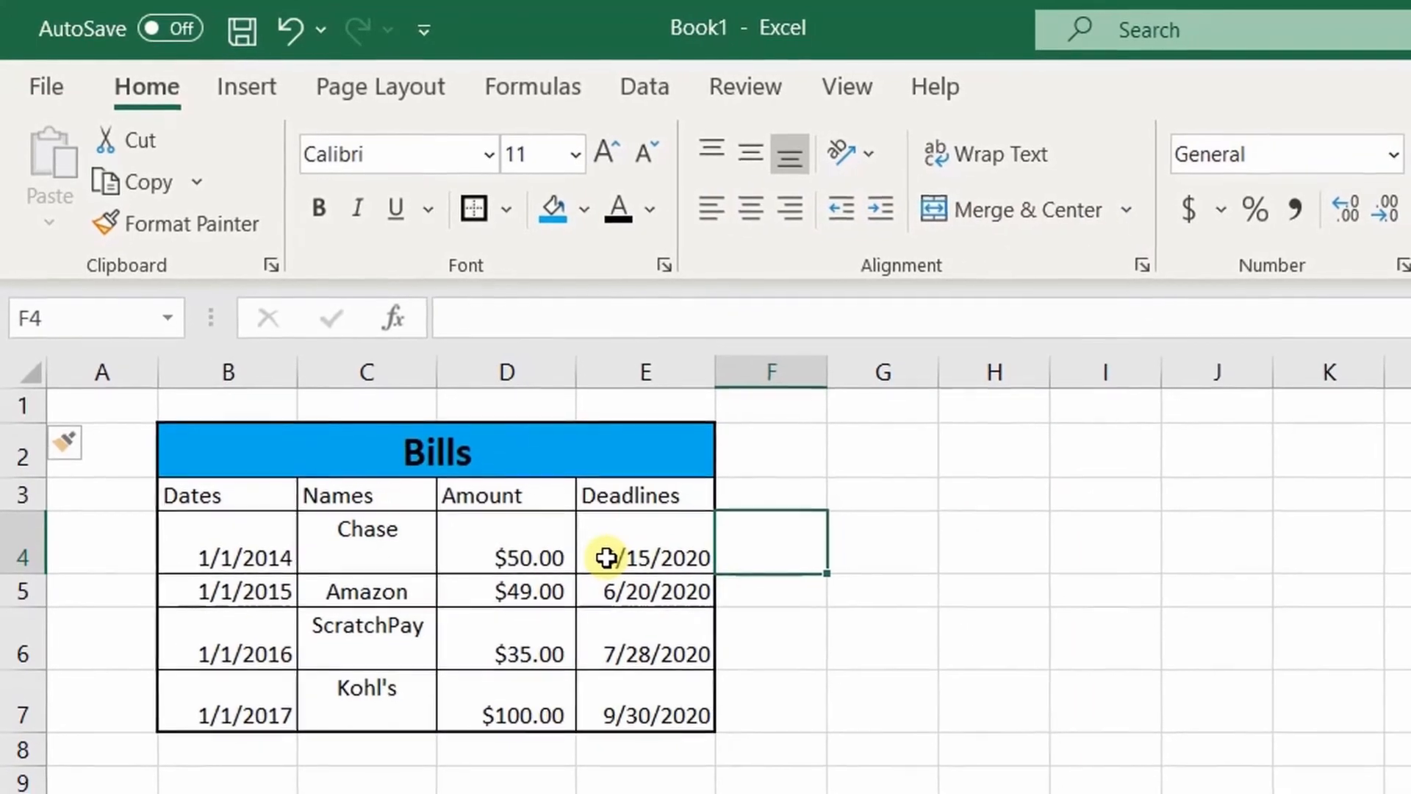
{"action": "left_click", "coordinate": [777, 740]}
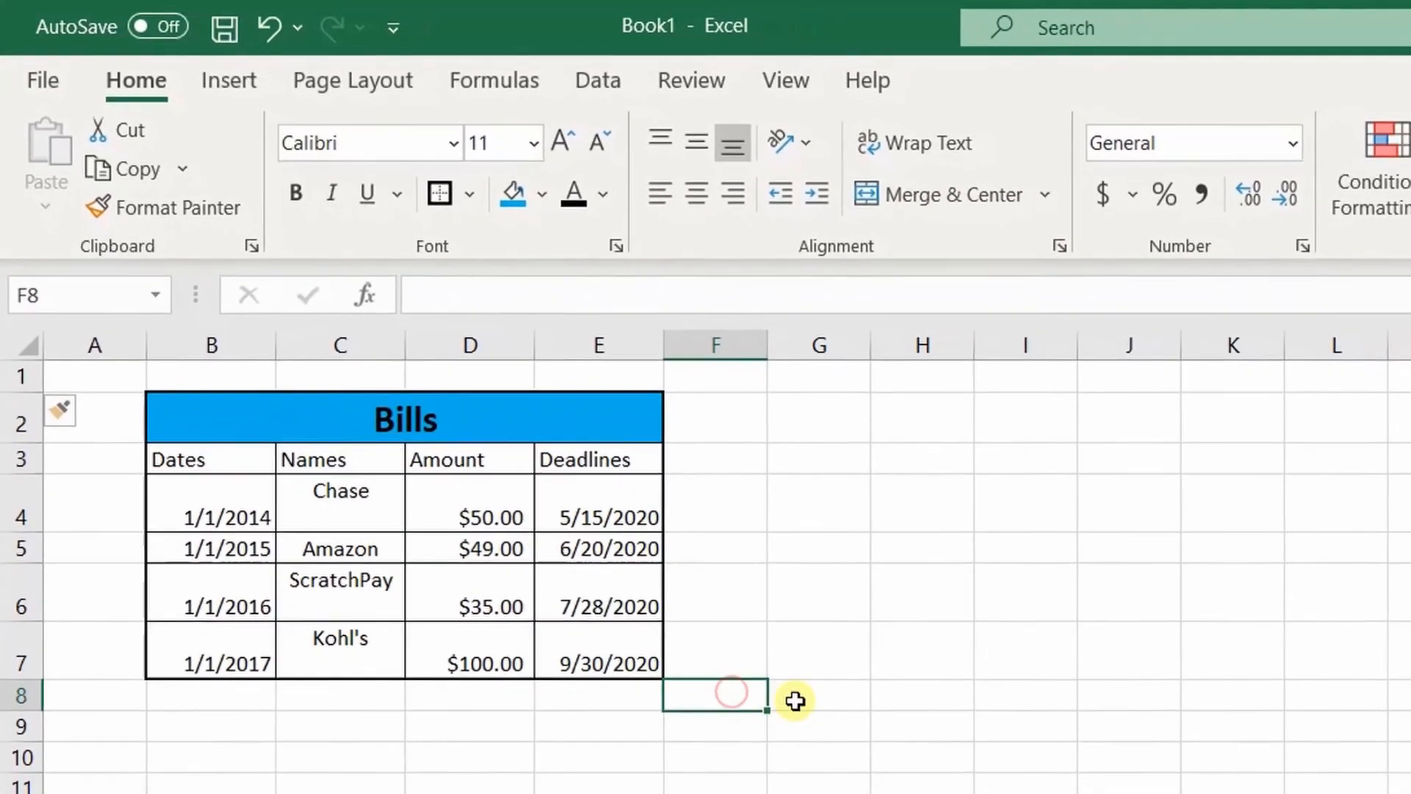
{"action": "left_click", "coordinate": [750, 672]}
{"action": "left_click", "coordinate": [716, 674]}
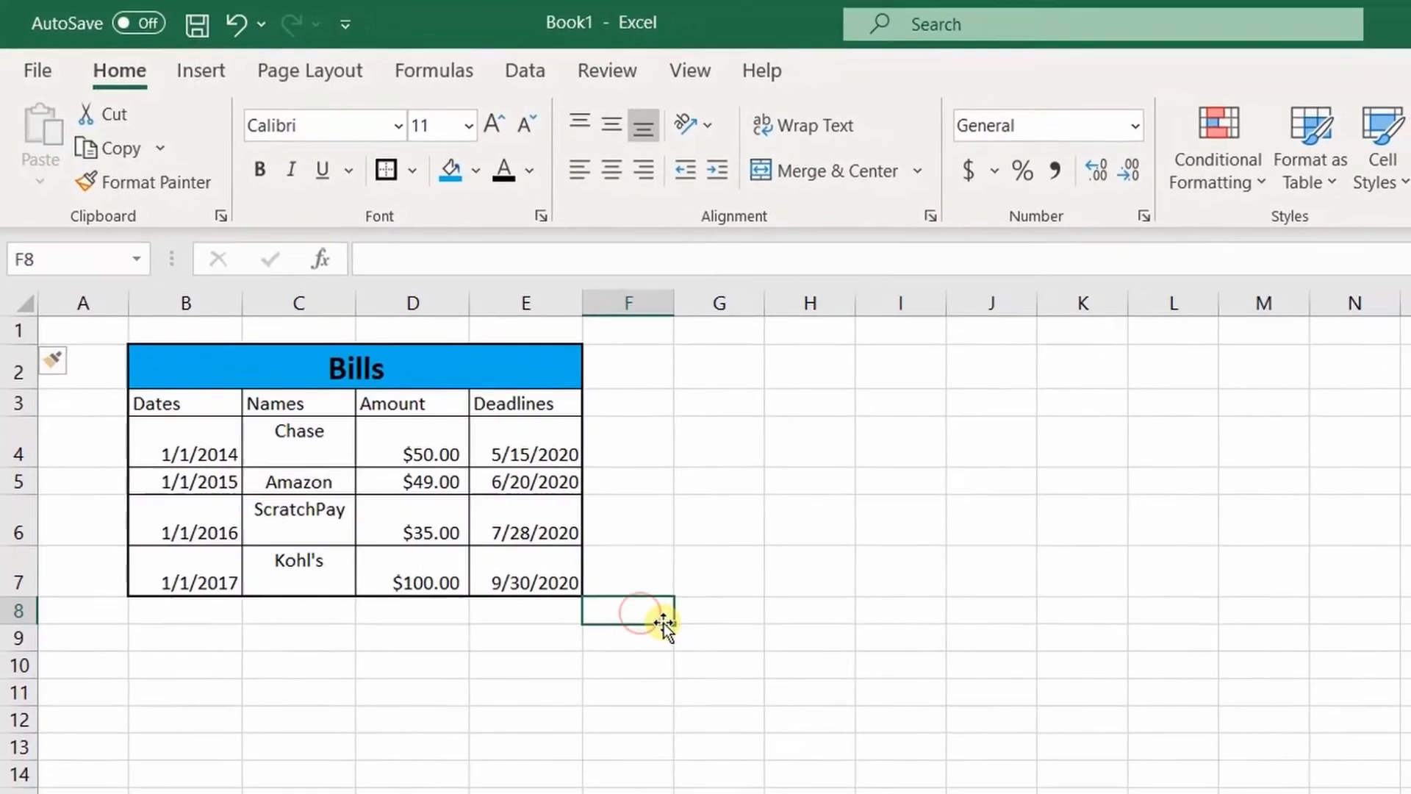